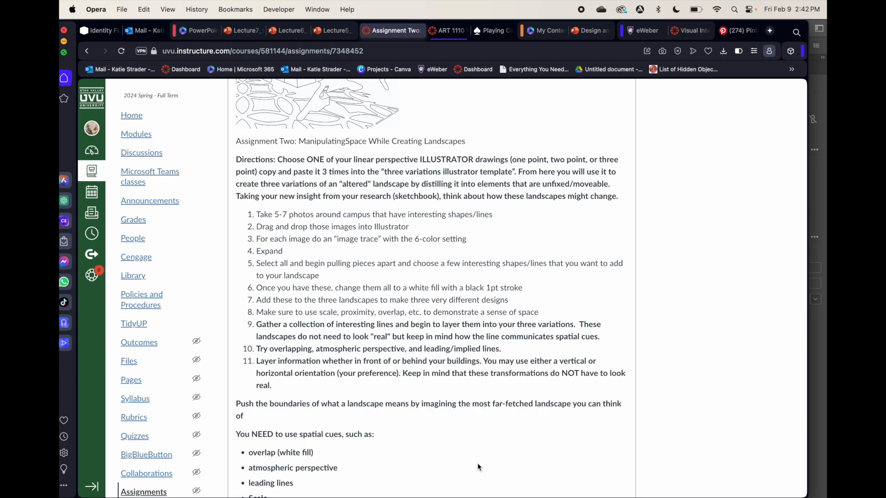
Read through the Assignment Two directions, the required spatial cues and the example landscape drawings
scroll(446, 464, down, 4)
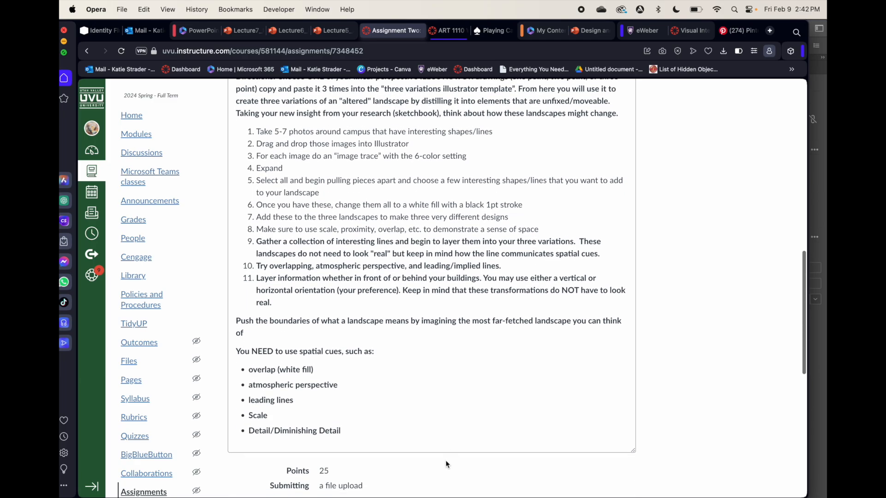
scroll(447, 464, up, 5)
scroll(447, 464, up, 10)
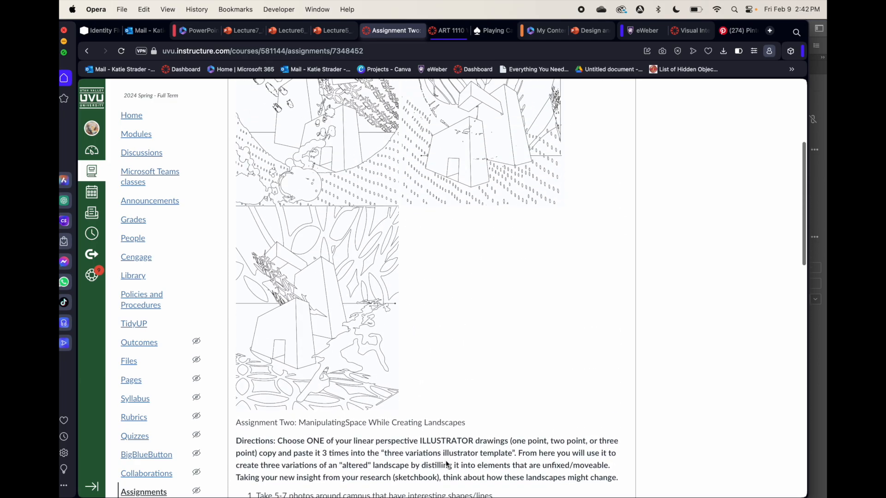
scroll(447, 464, down, 7)
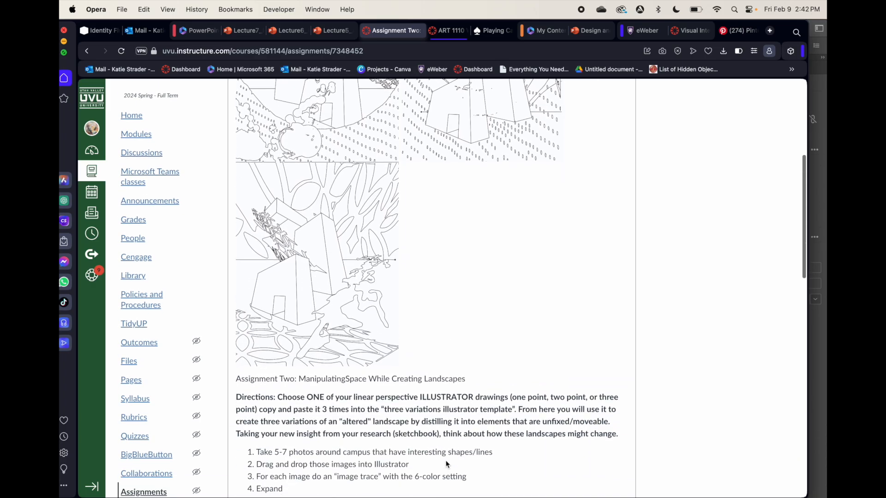
scroll(447, 464, up, 6)
scroll(447, 464, up, 2)
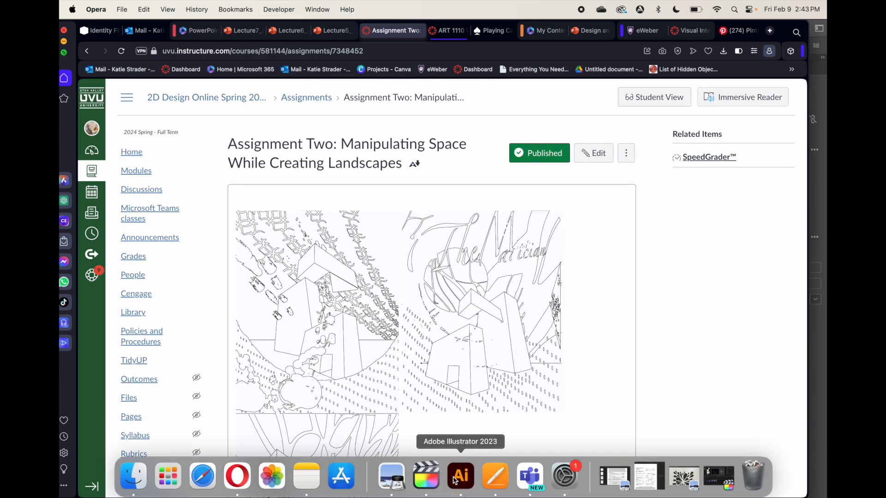
Switch to Adobe Illustrator and open the settings for a new document
click(458, 478)
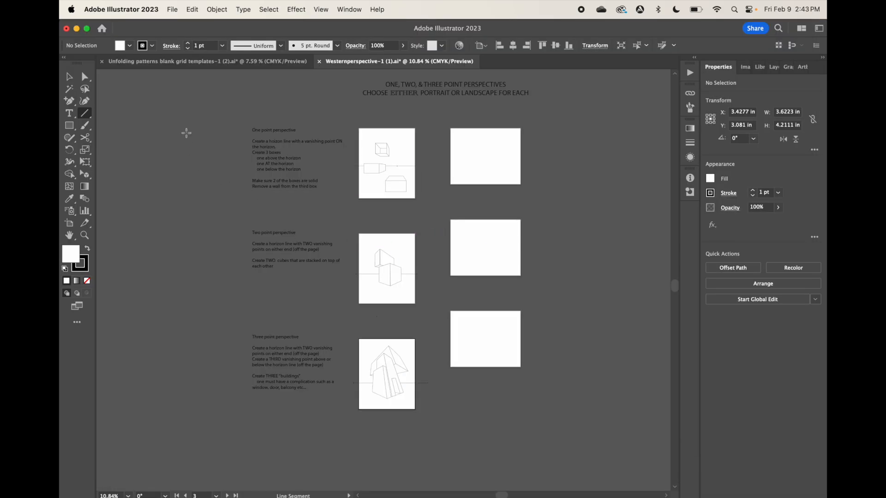
click(175, 10)
click(185, 29)
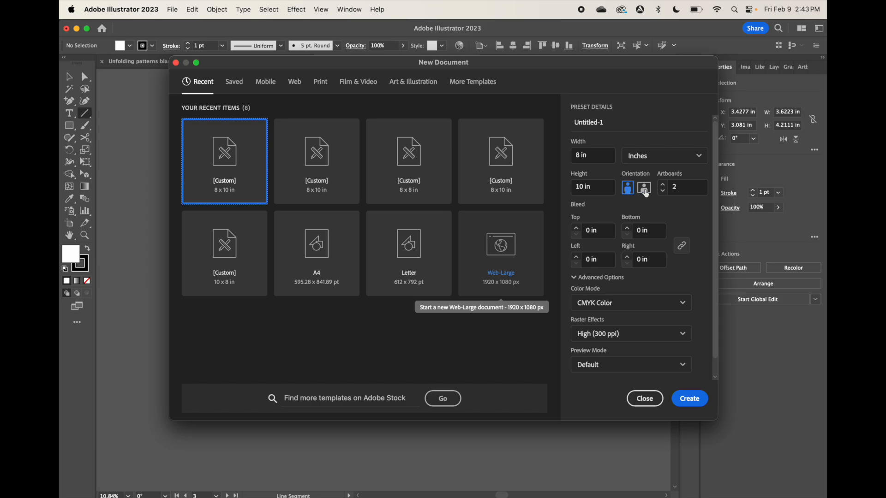
click(662, 184)
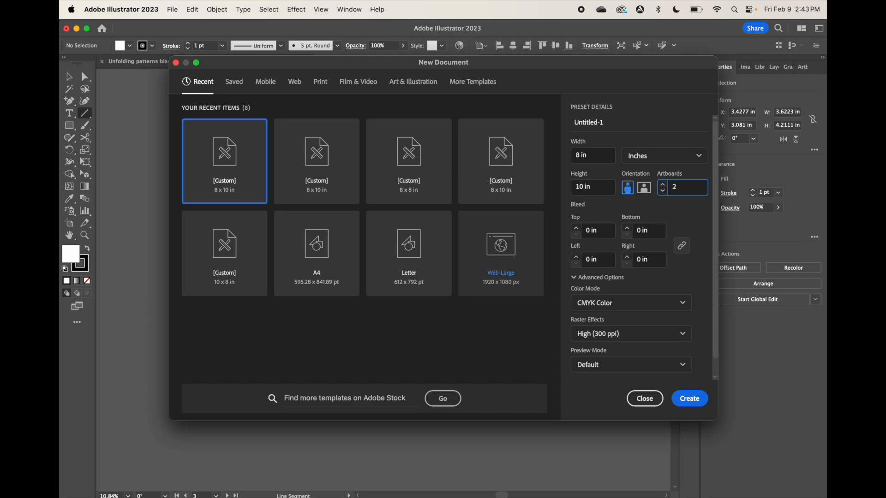
Switch to Opera and recheck the assignment's example variations and directions
click(237, 482)
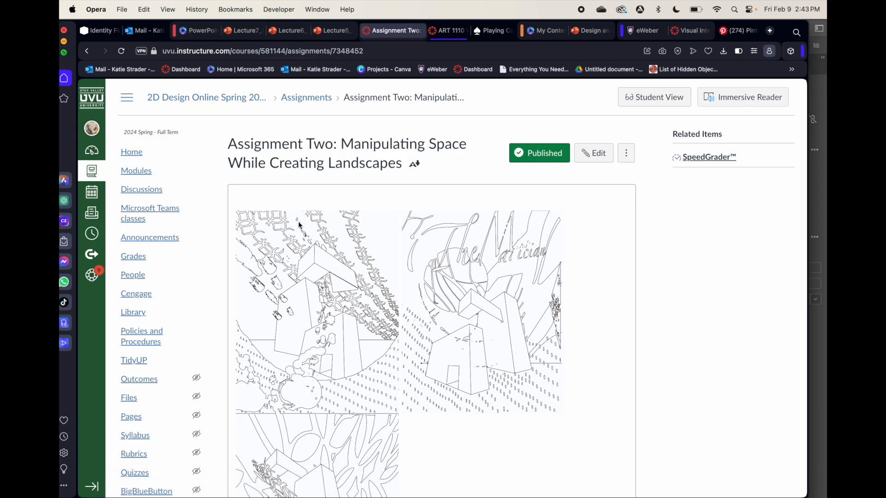
scroll(385, 369, down, 6)
scroll(385, 369, down, 1)
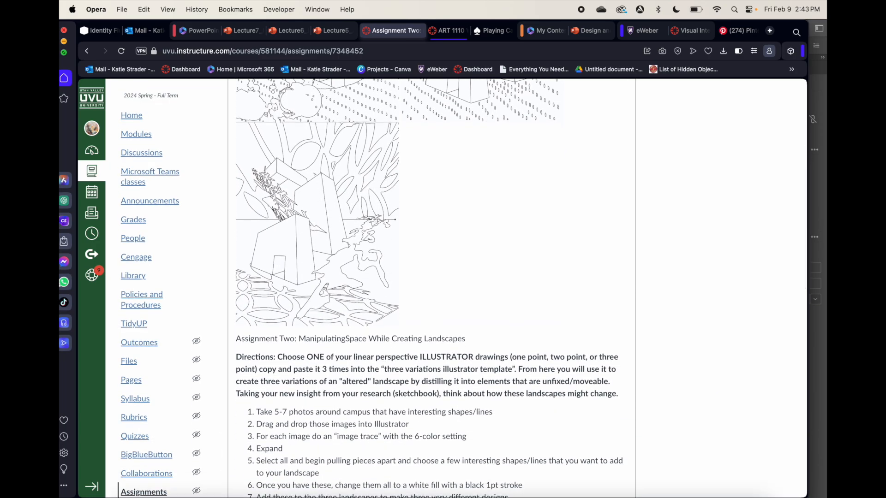
Return to Adobe Illustrator and create an 8 x 10 in portrait document with 3 artboards
click(461, 479)
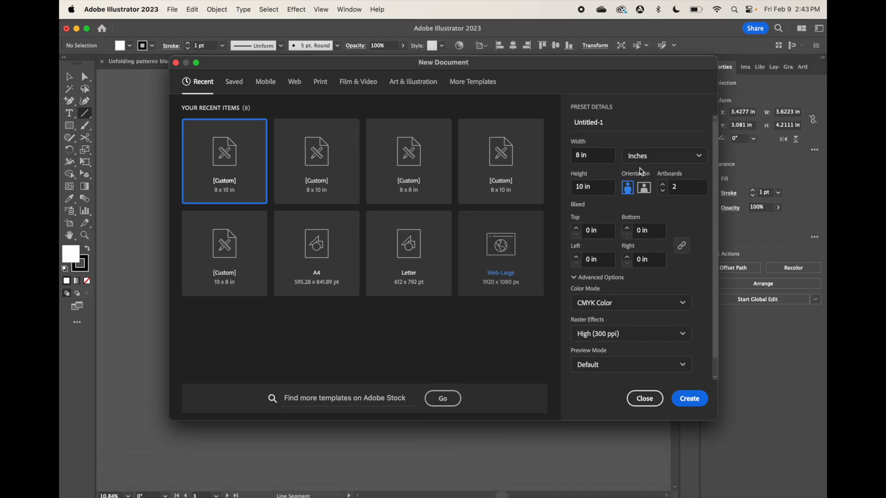
click(662, 184)
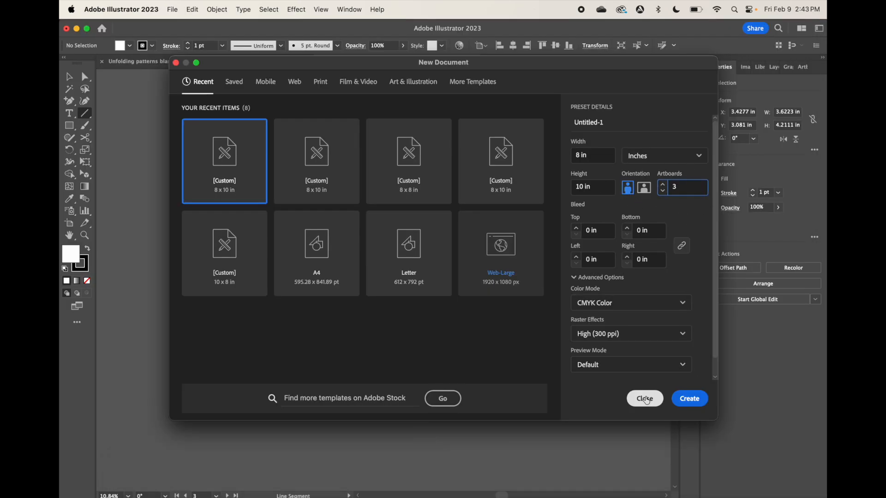
click(693, 400)
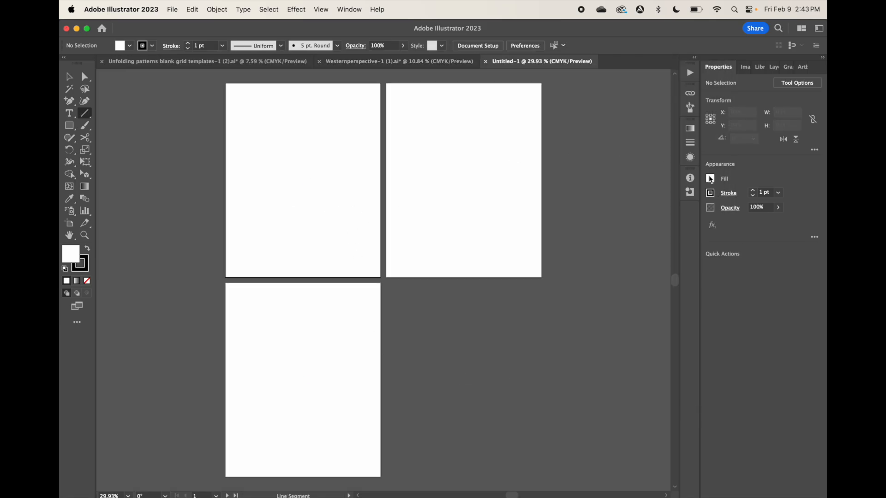
Rearrange all artboards into a single horizontal row with a spacing of 5 in
click(803, 70)
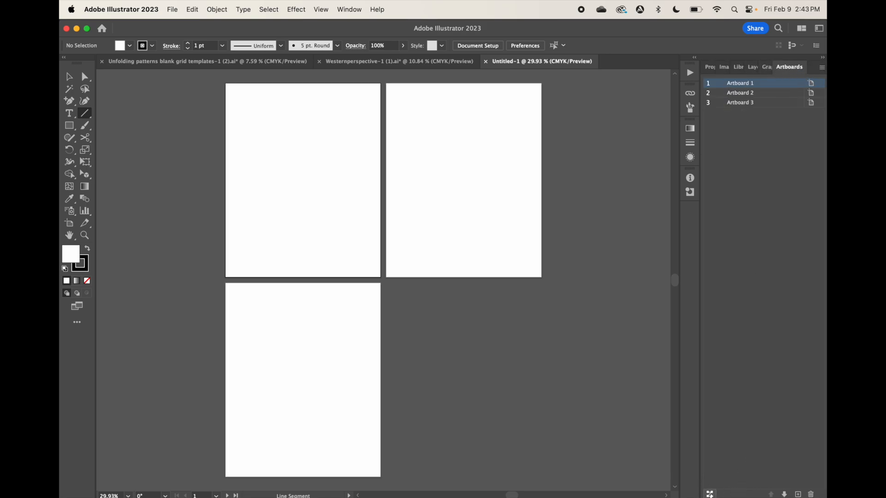
click(710, 494)
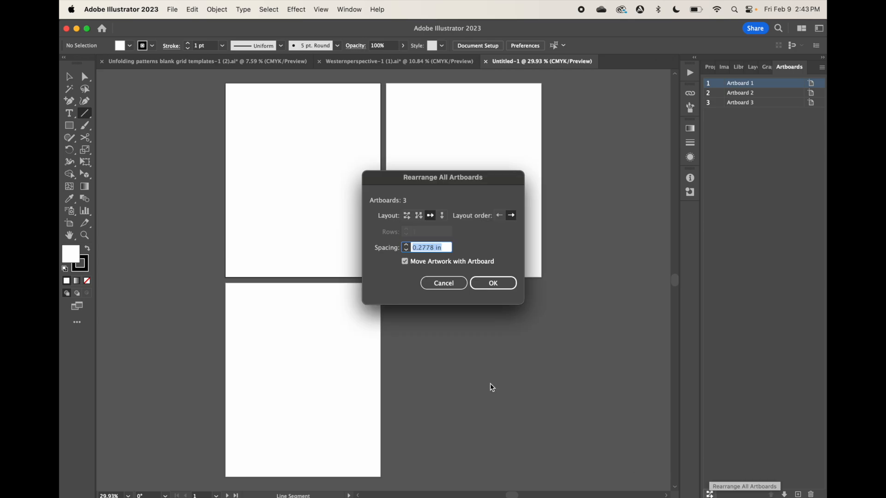
click(407, 218)
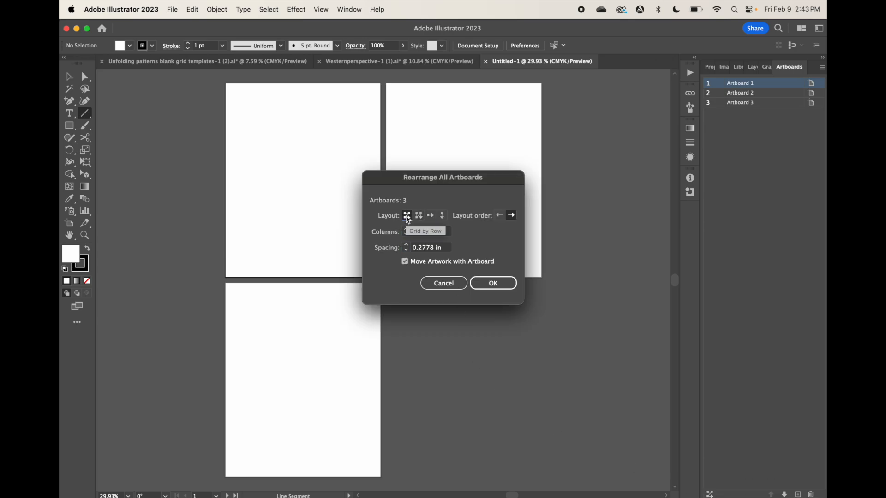
click(430, 216)
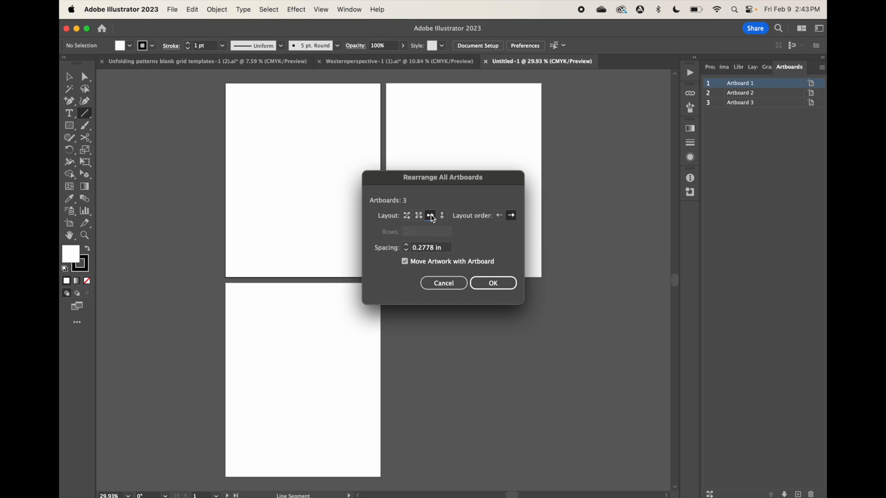
drag(445, 250, 398, 249)
text(5)
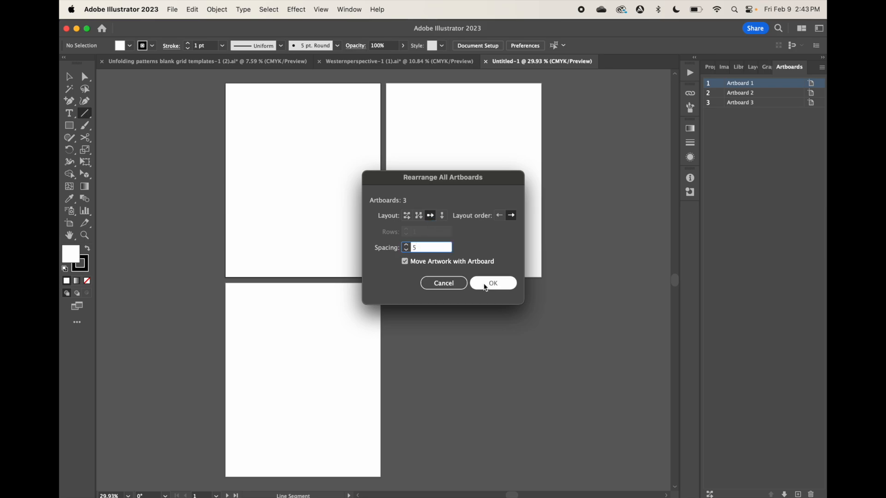
click(486, 288)
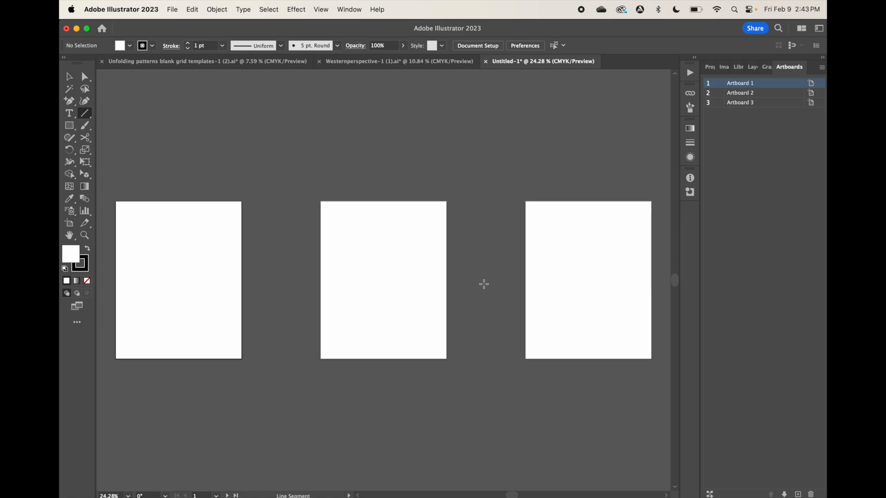
Group the entire three-point perspective drawing, including its horizon line, in the Westernperspective-1 (1).ai document
click(372, 65)
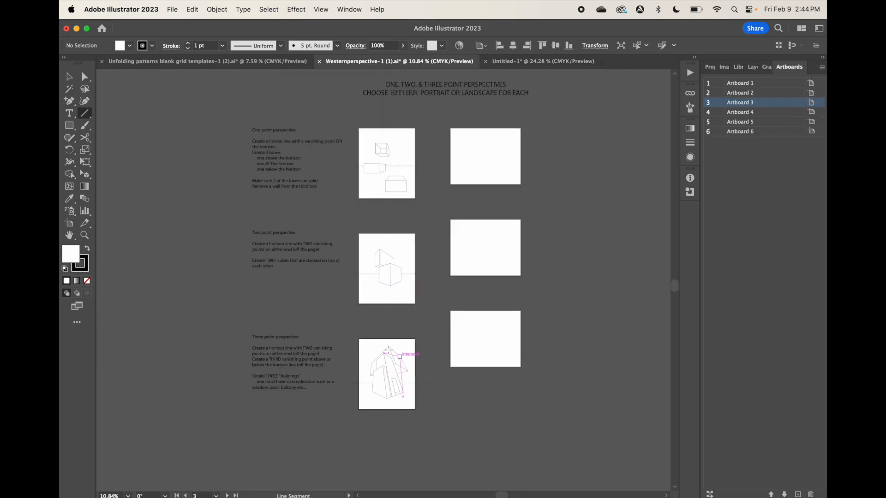
click(69, 77)
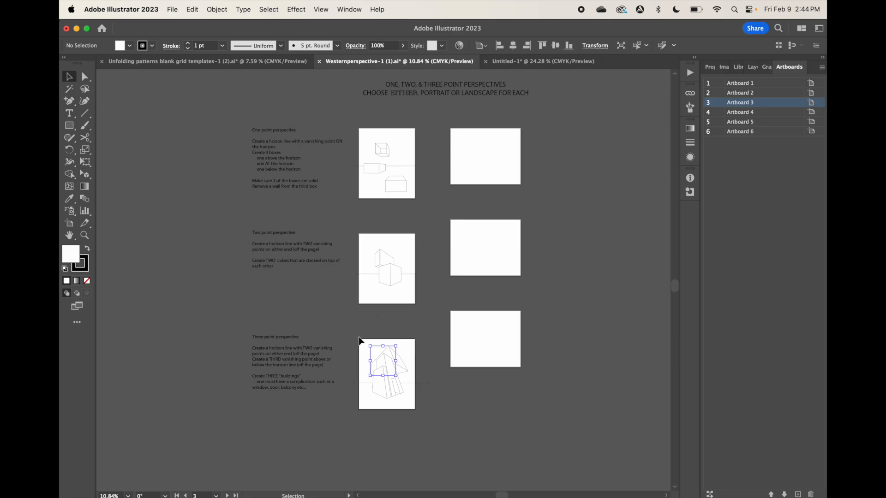
drag(351, 337, 432, 404)
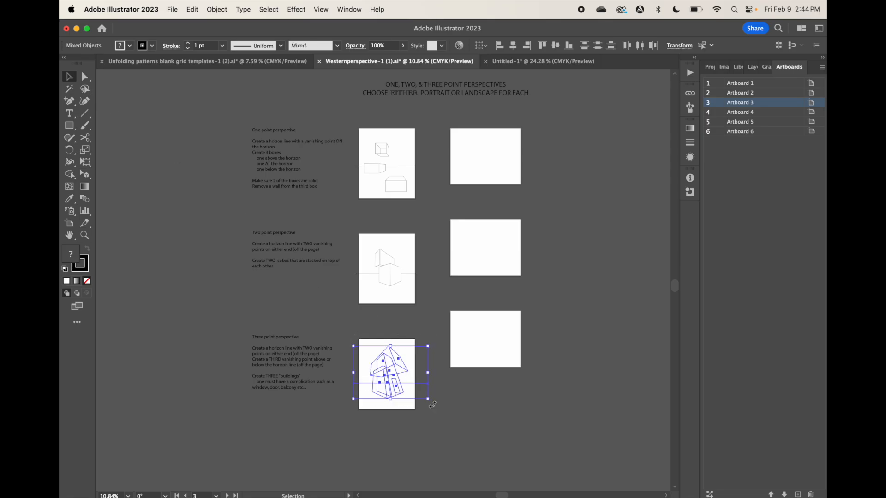
click(217, 10)
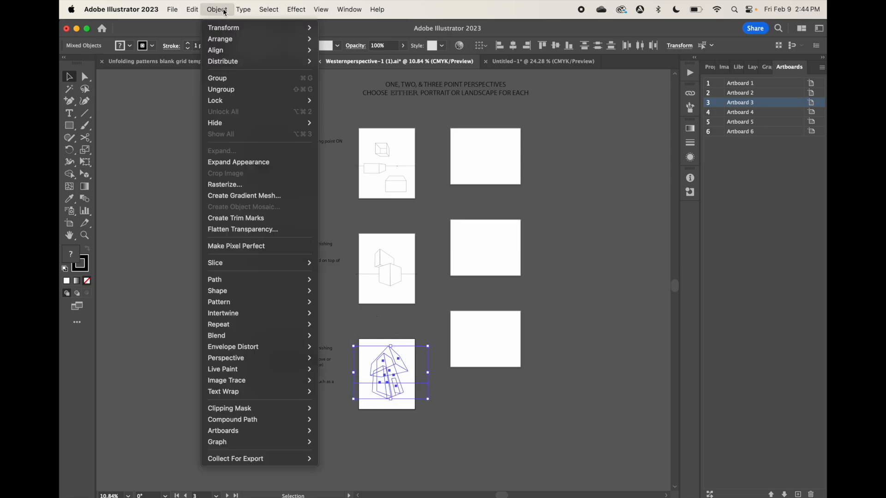
click(225, 79)
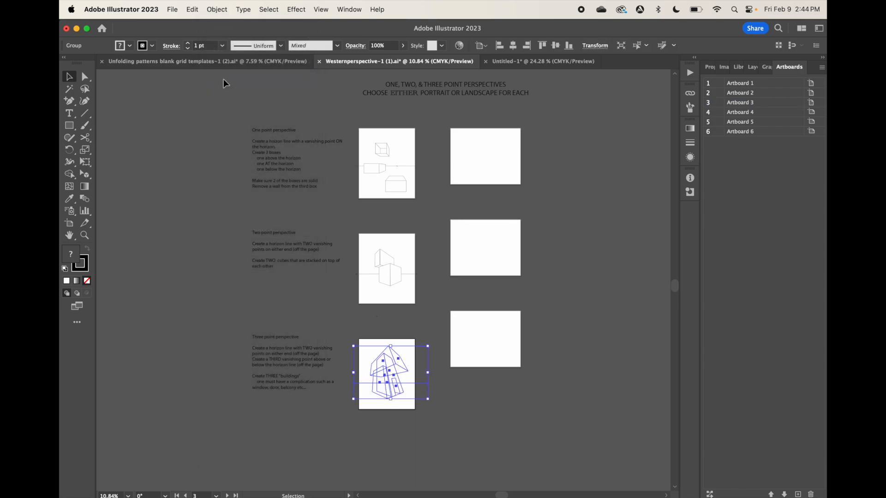
Paste the grouped three-point drawing onto Artboard 1 of the Untitled-1 document
click(529, 63)
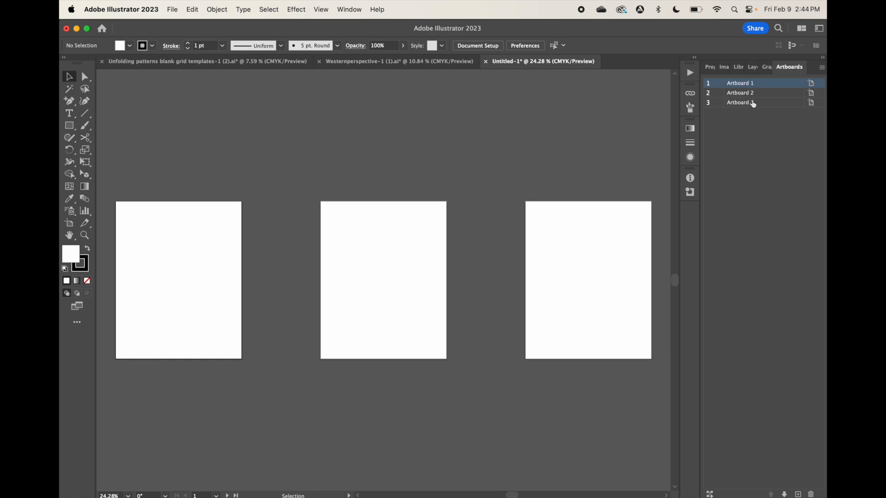
double_click(761, 85)
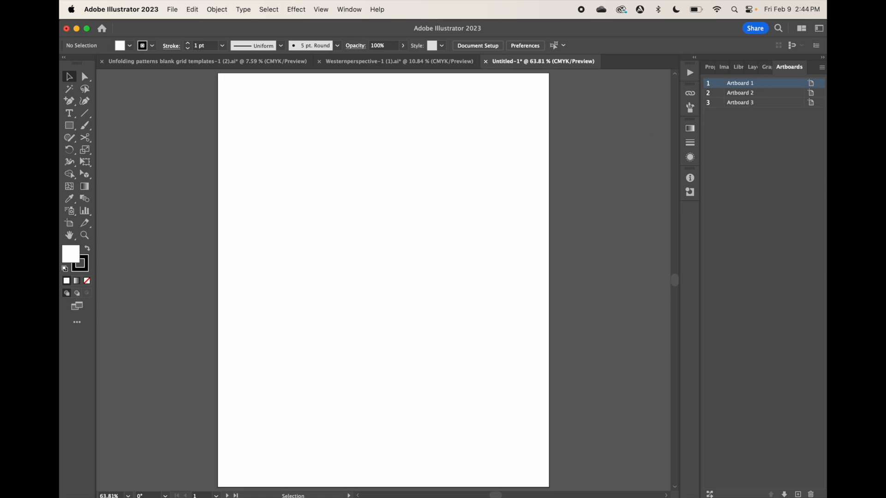
key(super+v)
Make Artboard 2 active and add a second layer above Layer 1
click(775, 95)
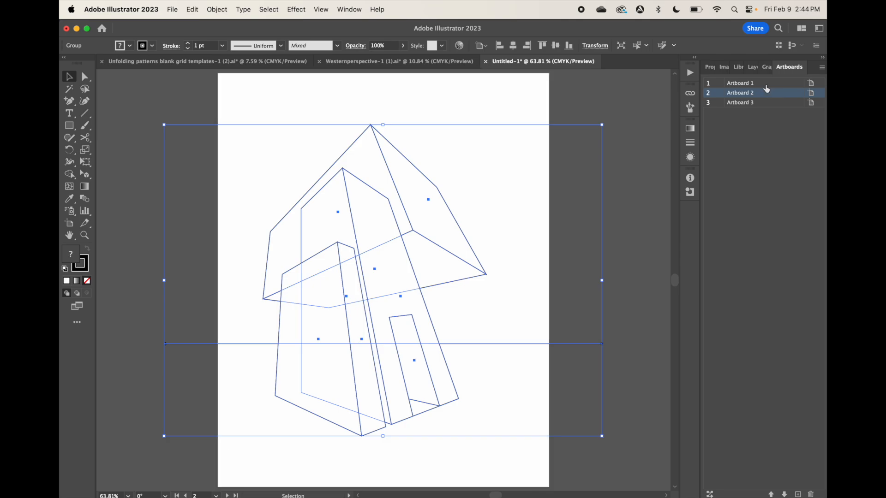
click(752, 67)
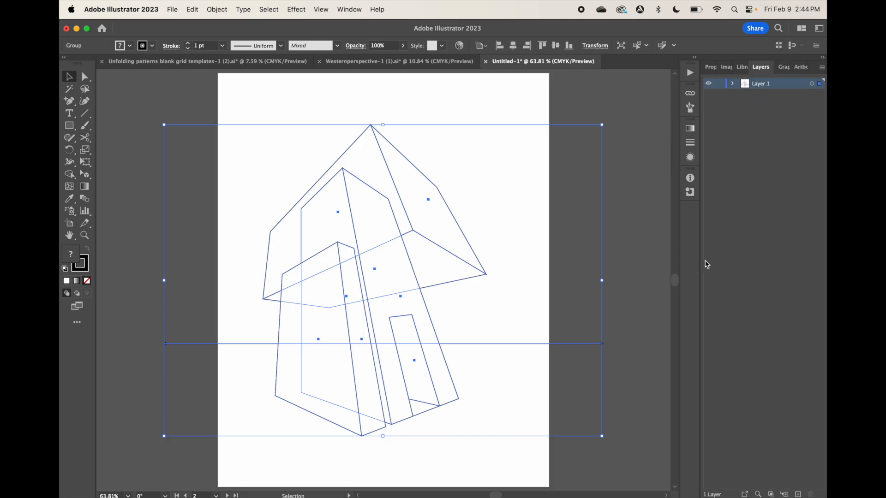
click(798, 495)
Paste a second copy of the building drawing on Layer 2 and position it on the middle artboard
scroll(522, 252, right, 10)
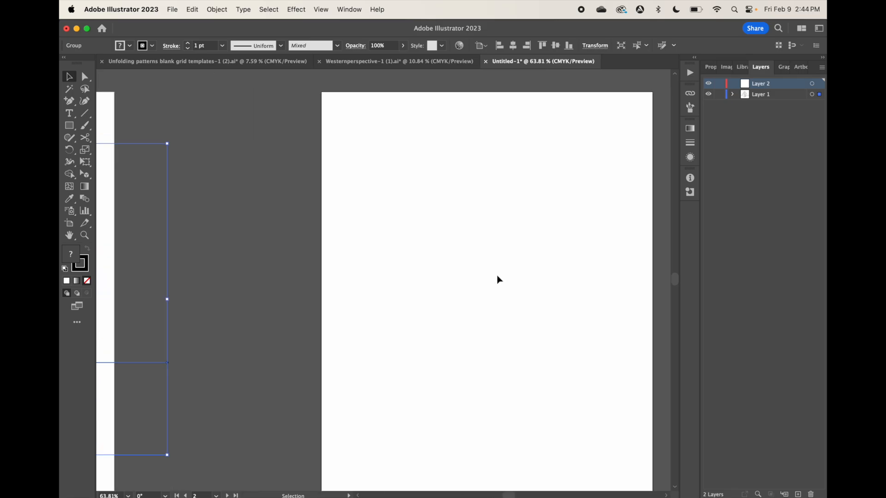
click(479, 296)
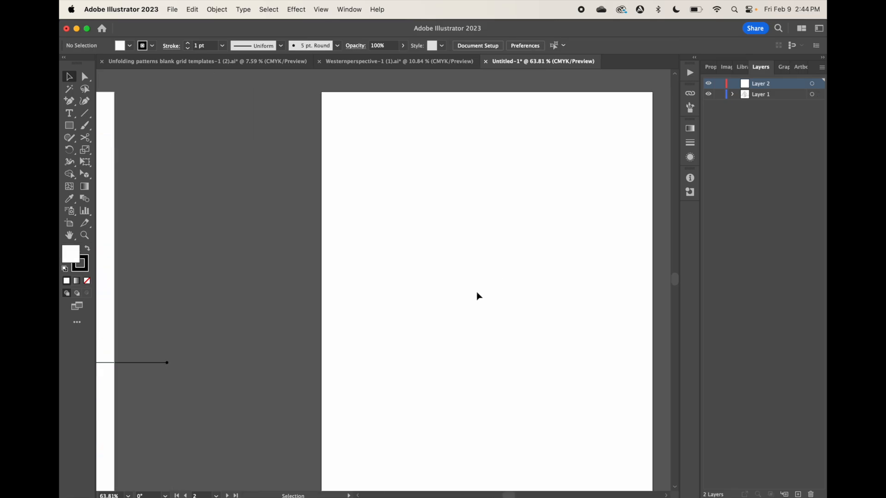
key(super+v)
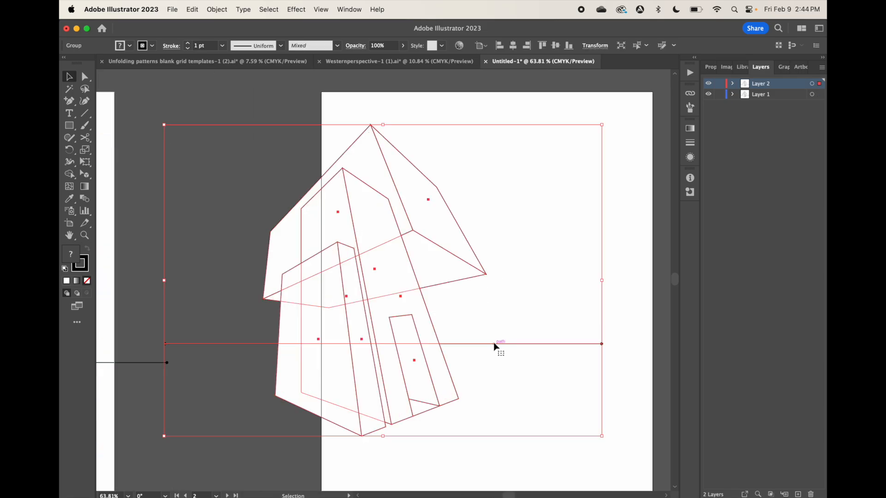
scroll(493, 344, right, 1)
scroll(494, 343, down, 1)
drag(329, 248, 433, 271)
Make the third artboard active and add a third layer above Layer 2
scroll(433, 271, right, 10)
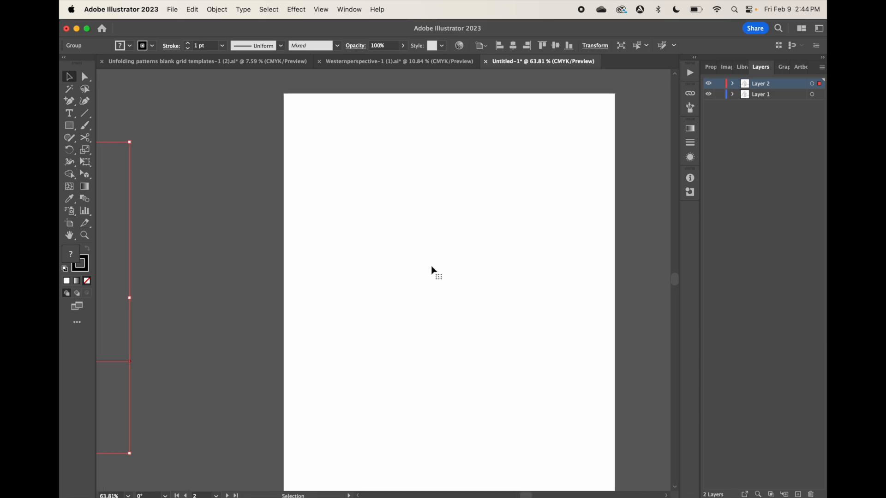
click(431, 266)
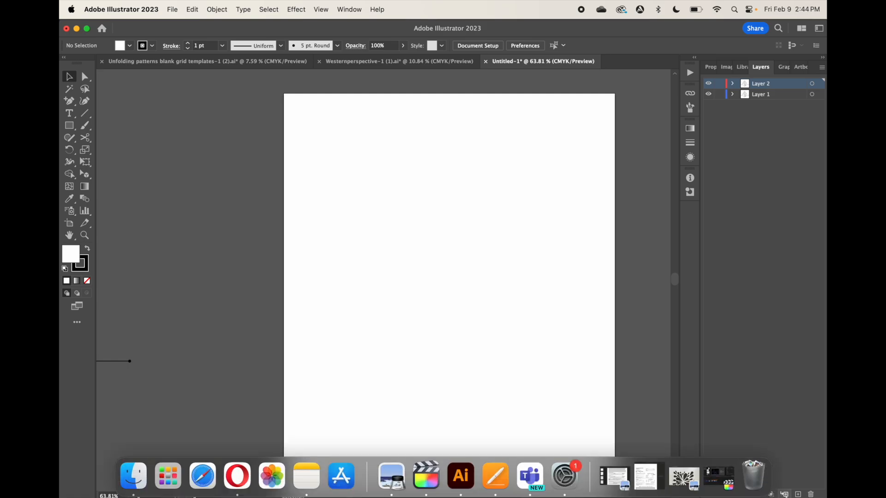
click(798, 494)
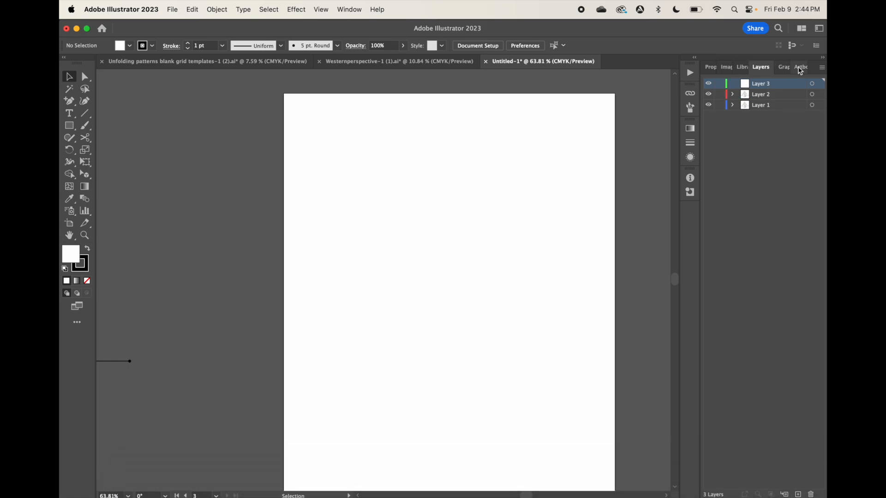
Paste a third copy of the building drawing on Layer 3 and position it on Artboard 3
click(800, 67)
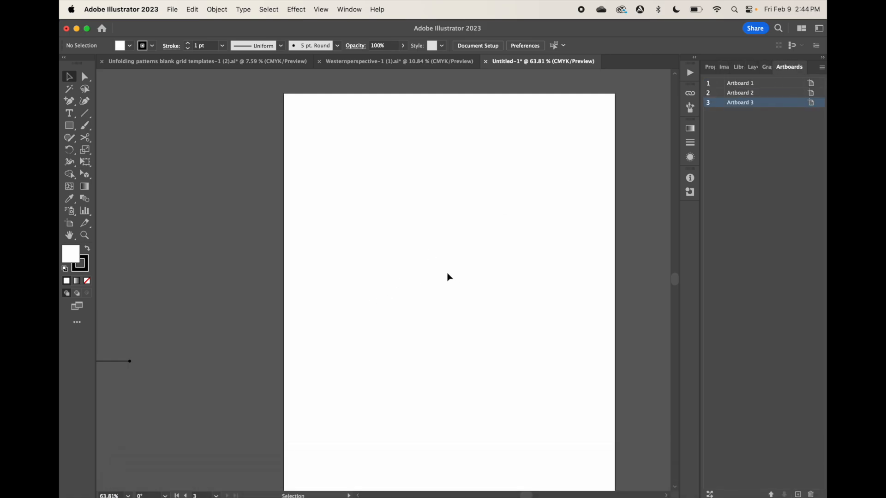
key(super+v)
drag(378, 273, 439, 294)
key(super+alt+0)
scroll(438, 295, left, 3)
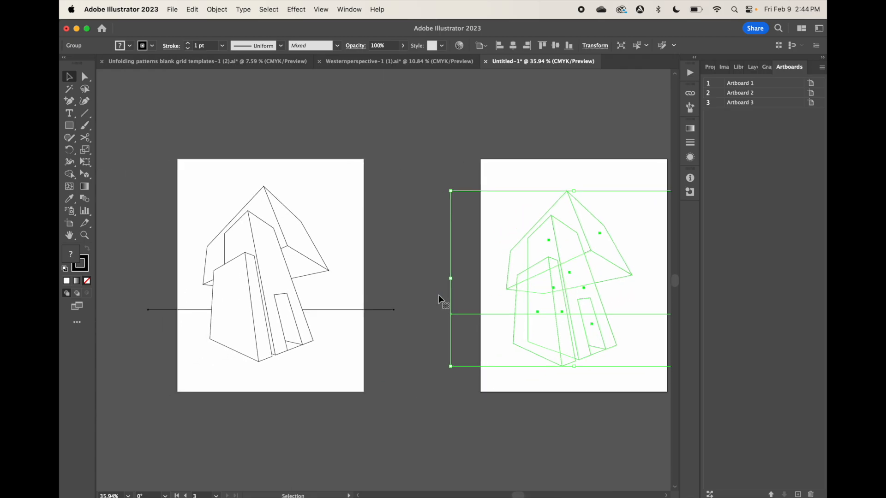
Move the third copy of the building drawing up and to the right on Artboard 3
scroll(438, 294, down, 5)
scroll(438, 295, left, 3)
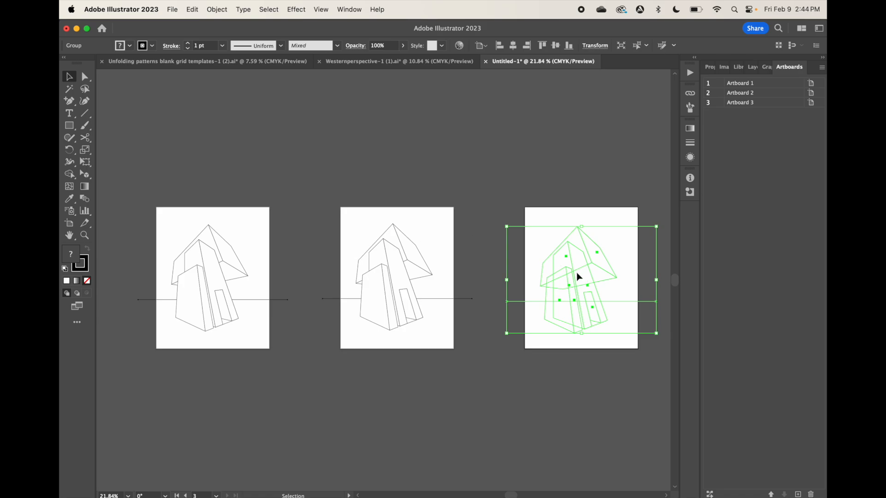
drag(577, 272, 597, 258)
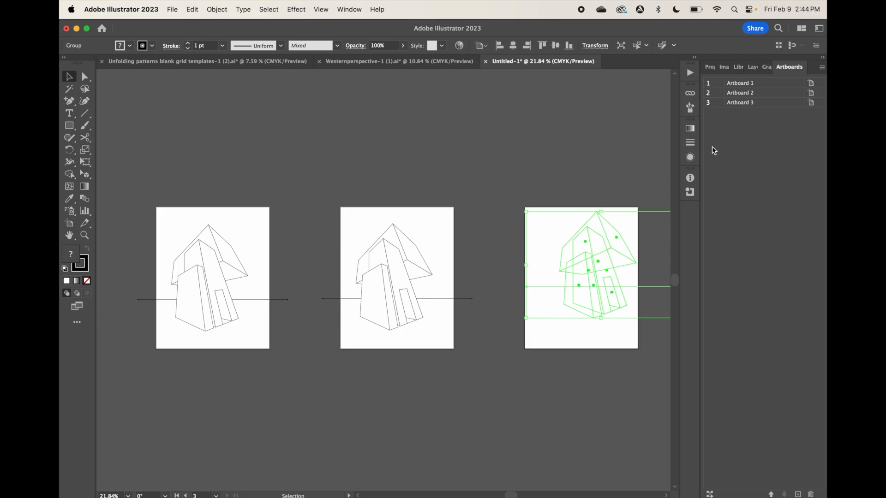
Make Artboard 2 active and move its building drawing lower and slightly to the left
click(757, 92)
click(389, 281)
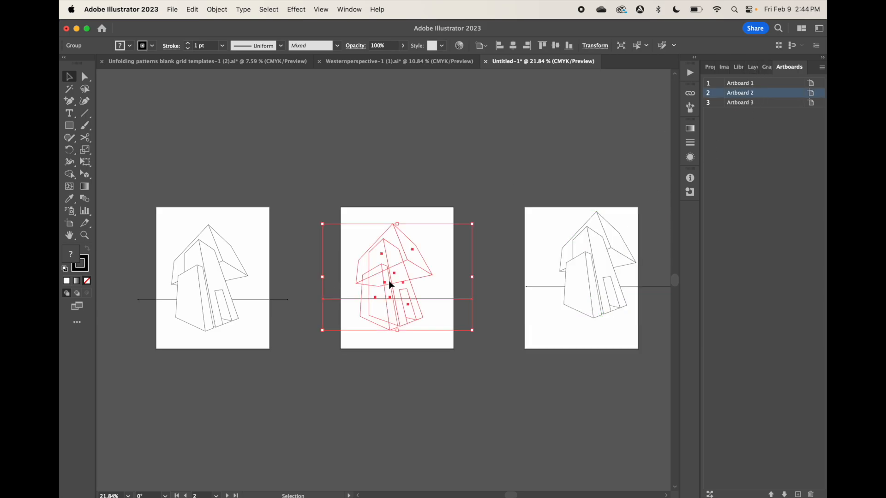
mouse_move(389, 281)
mouse_down()
mouse_move(384, 300)
mouse_move(408, 303)
mouse_move(382, 298)
mouse_up()
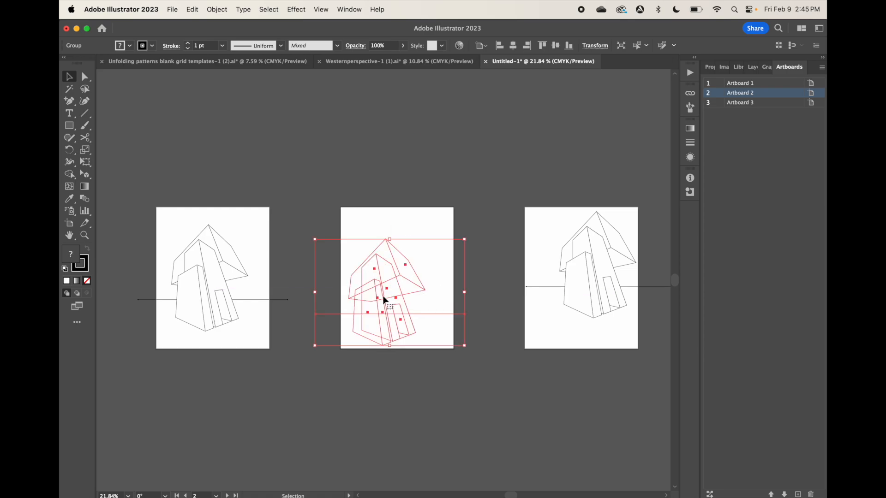
Make Artboard 1 active, move its building drawing slightly higher and deselect it
click(757, 83)
mouse_move(198, 284)
mouse_down()
mouse_move(217, 282)
mouse_move(194, 260)
mouse_move(198, 270)
mouse_up()
click(203, 190)
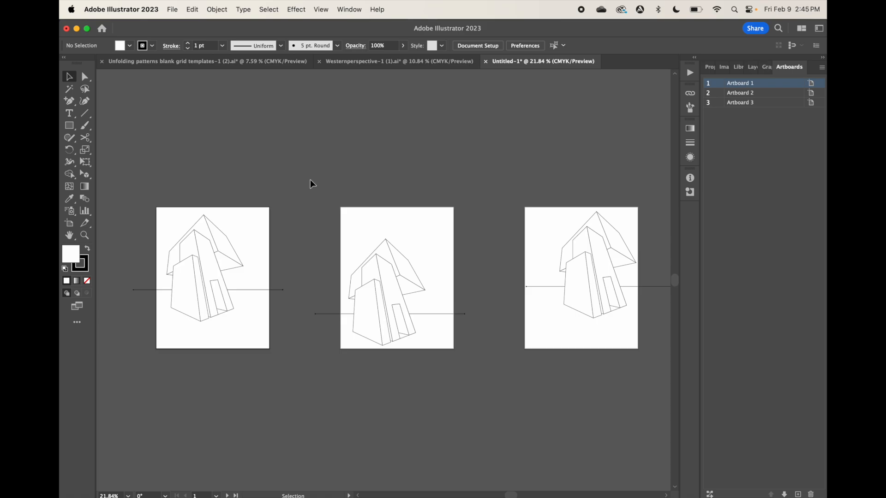
Switch to the Downloads folder in Finder and show all of the files from 2023
scroll(311, 183, left, 5)
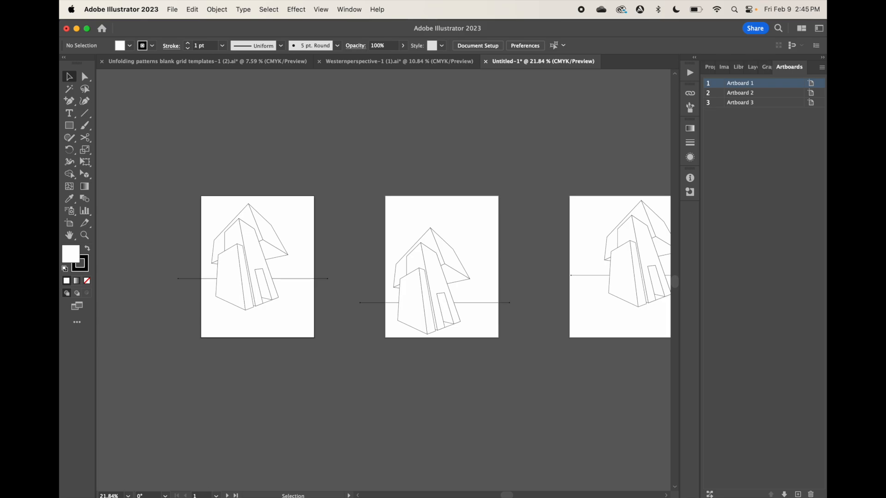
click(138, 479)
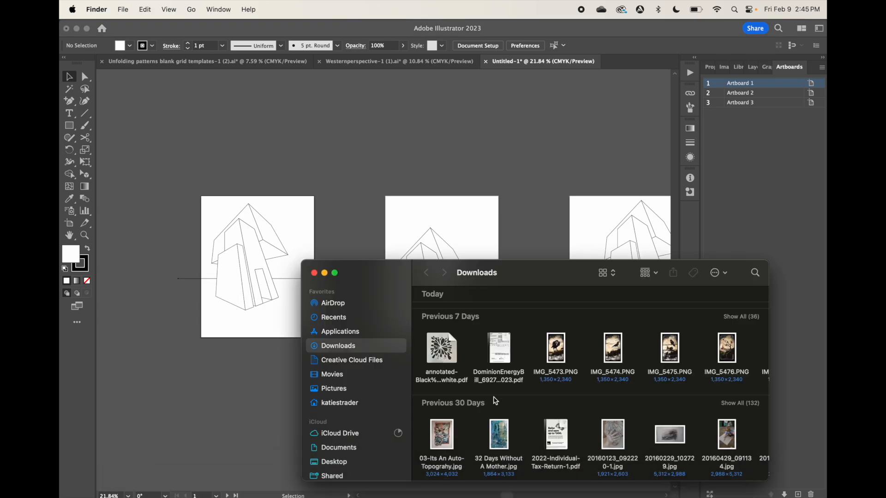
scroll(496, 401, down, 3)
scroll(496, 400, down, 5)
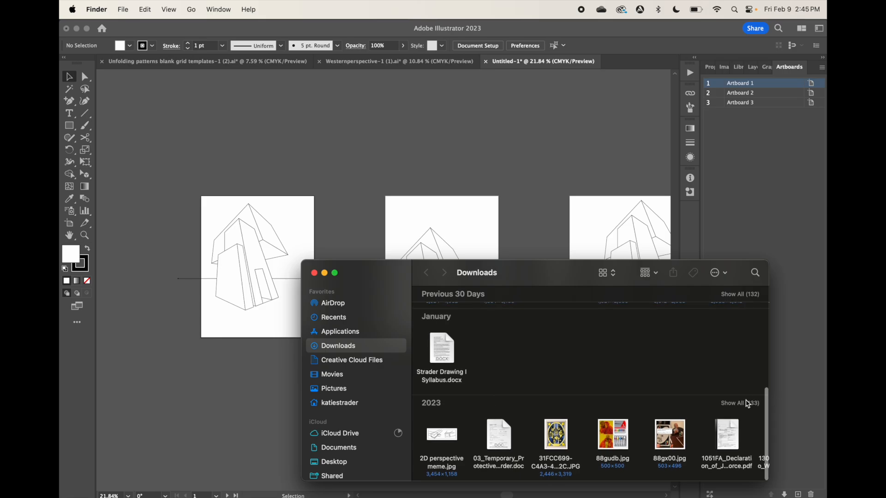
click(743, 405)
Find the snake and tarot card image among the 2023 downloads and place it over Artboard 1 in Illustrator
scroll(533, 437, down, 10)
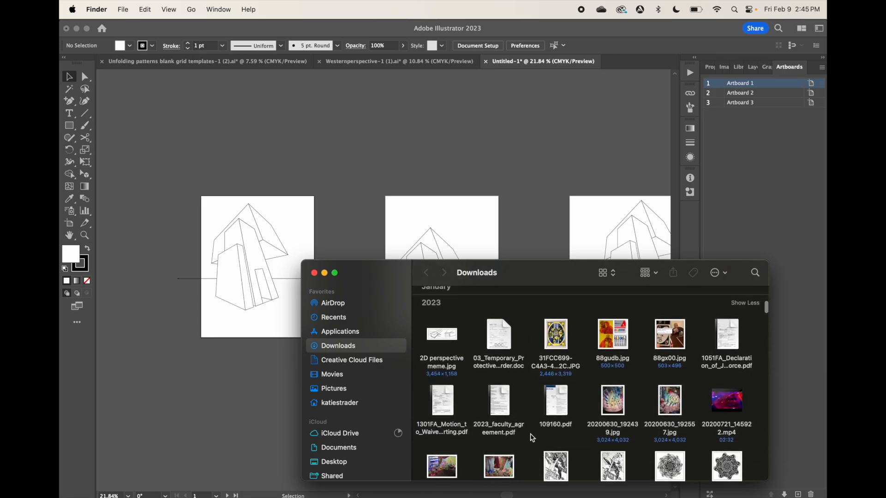
scroll(533, 438, down, 2)
scroll(532, 438, up, 2)
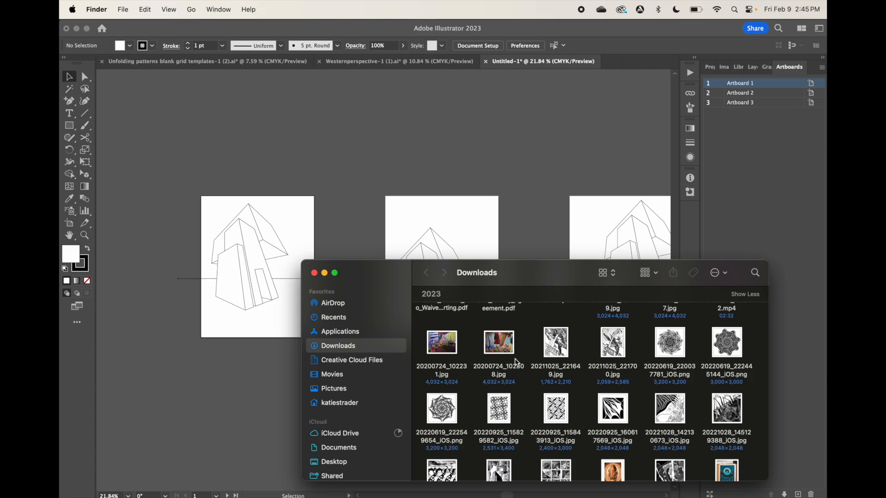
scroll(519, 369, down, 5)
drag(499, 396, 232, 391)
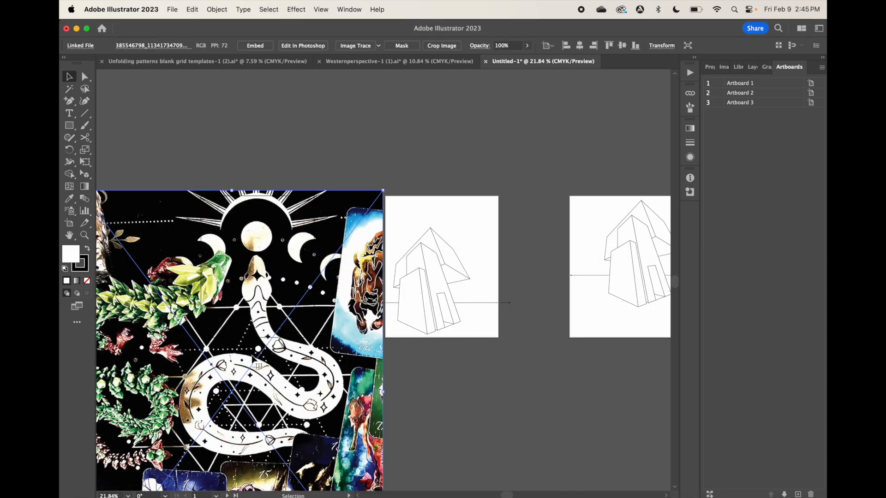
Move the snake image off to the upper left of Artboard 1 and scale it down to about 6.74 × 8.74 in
scroll(259, 366, down, 3)
drag(297, 387, 287, 277)
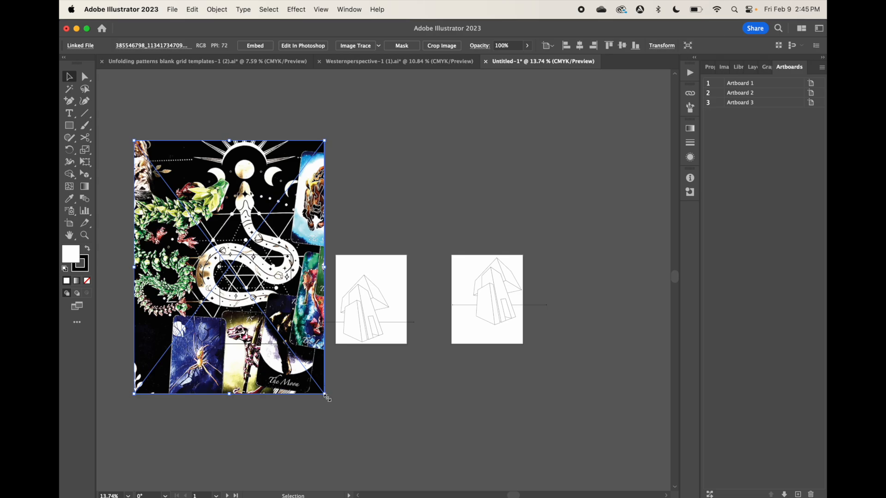
drag(327, 397, 195, 220)
scroll(195, 220, up, 3)
scroll(195, 220, left, 3)
scroll(195, 220, up, 5)
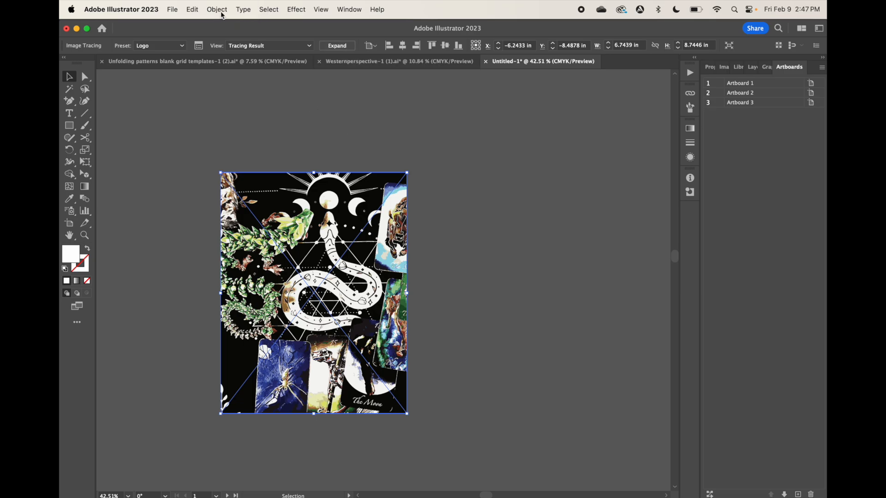
Expand the image tracing of the snake artwork into editable paths and deselect it
click(217, 9)
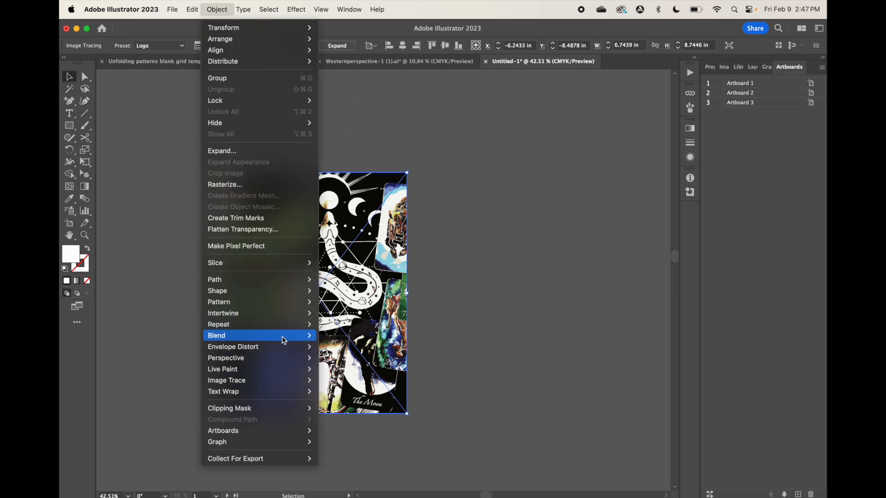
mouse_move(289, 361)
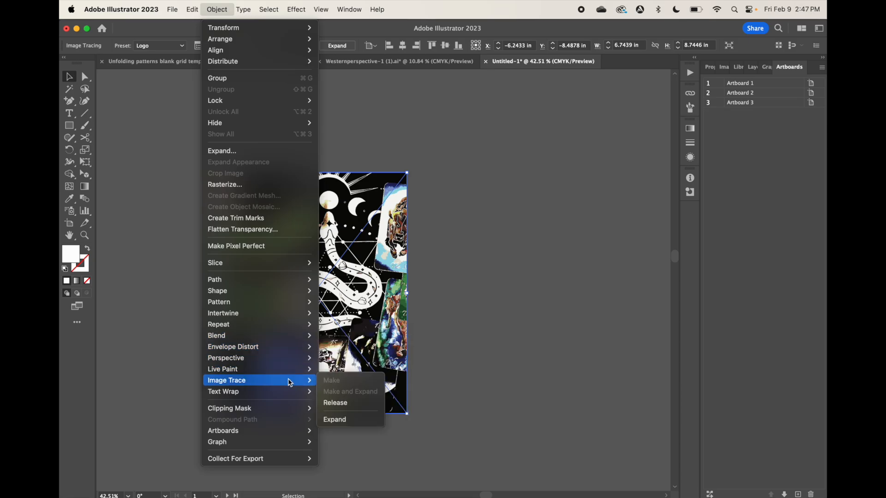
click(335, 419)
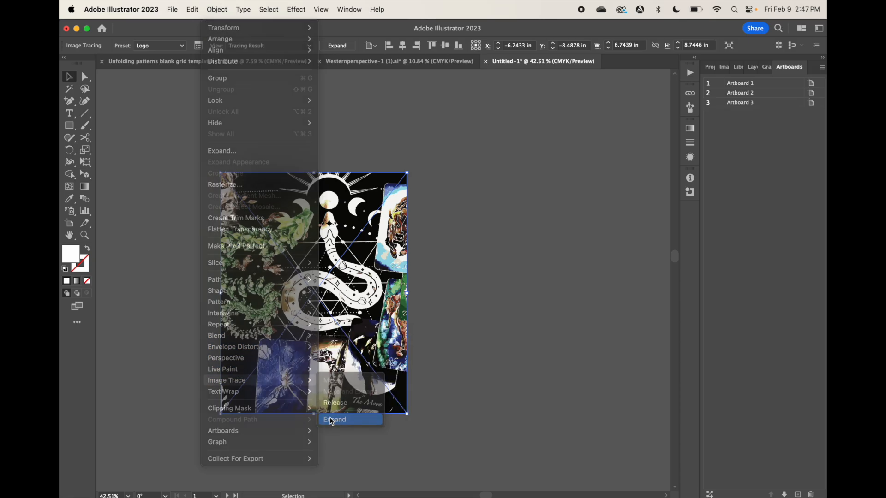
click(444, 317)
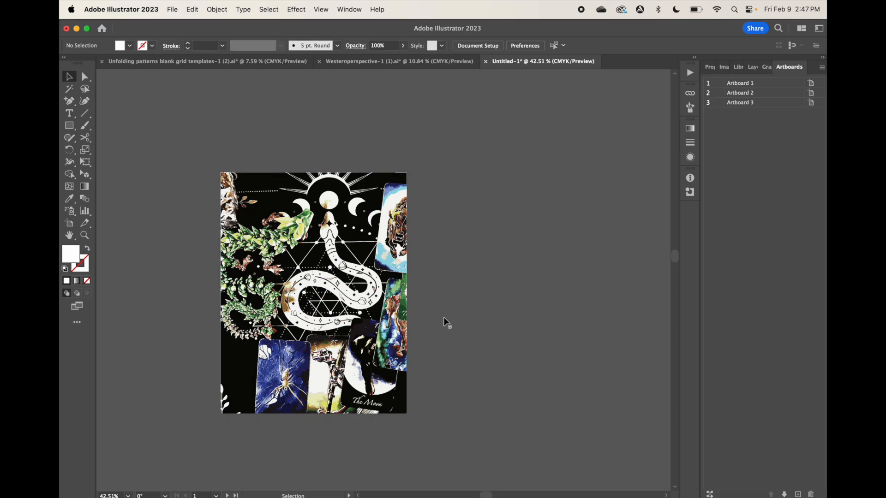
Isolate the large black background shape behind the sun and moons and move it out beside the expanded artwork
double_click(261, 185)
double_click(261, 184)
drag(260, 185, 482, 129)
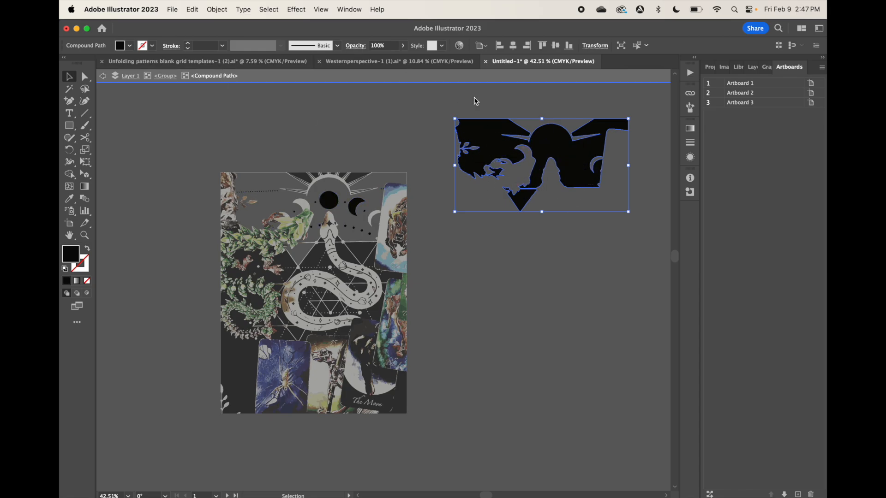
click(217, 9)
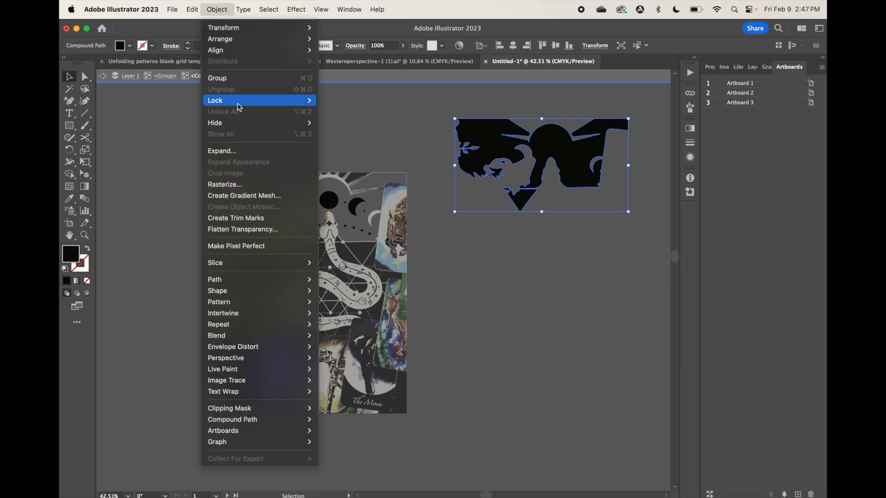
click(225, 17)
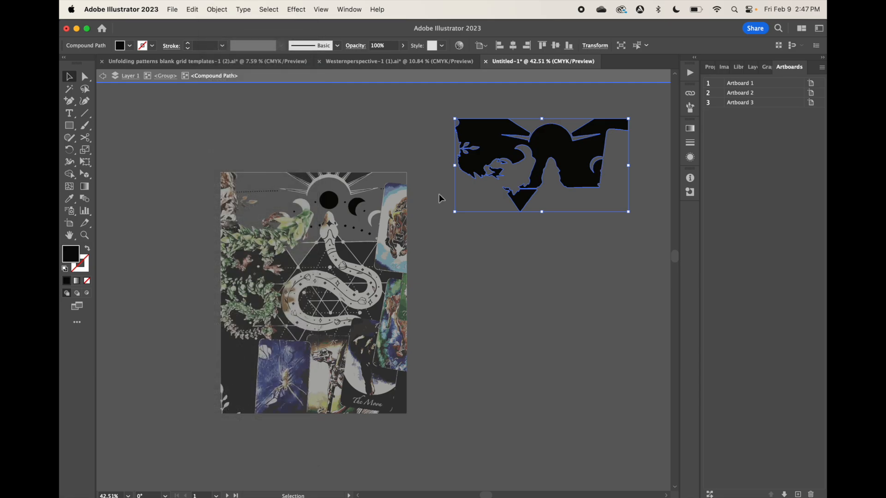
Return to group isolation and move more black background pieces around the snake, plants and Moon card out beside the artwork
double_click(361, 252)
double_click(361, 253)
drag(361, 253, 592, 253)
drag(313, 255, 520, 271)
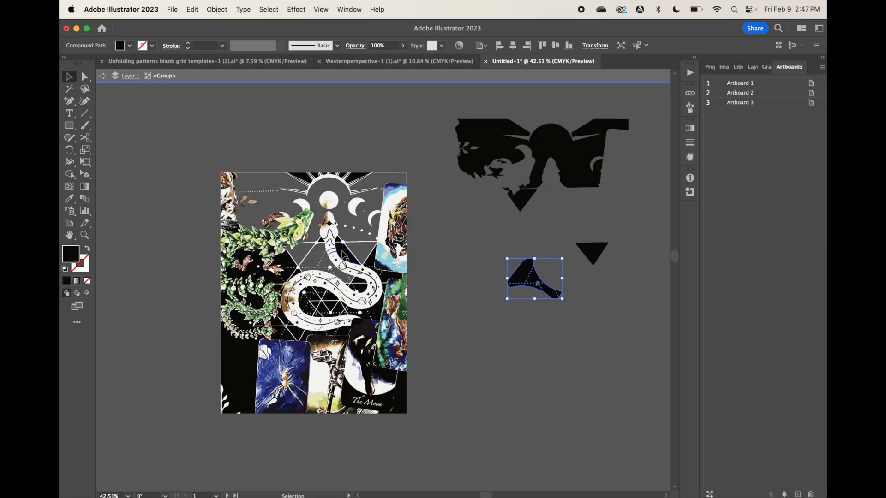
drag(341, 254, 545, 344)
drag(279, 261, 491, 351)
drag(243, 350, 452, 256)
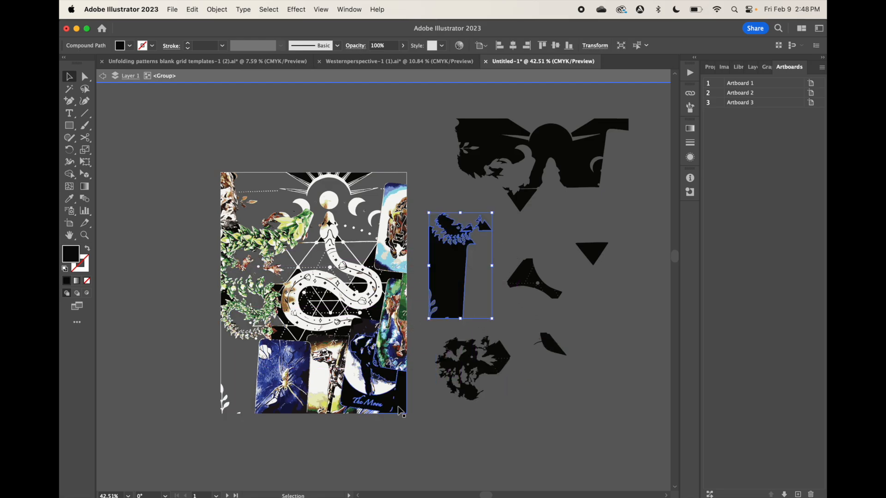
drag(374, 369, 579, 418)
drag(403, 318, 615, 319)
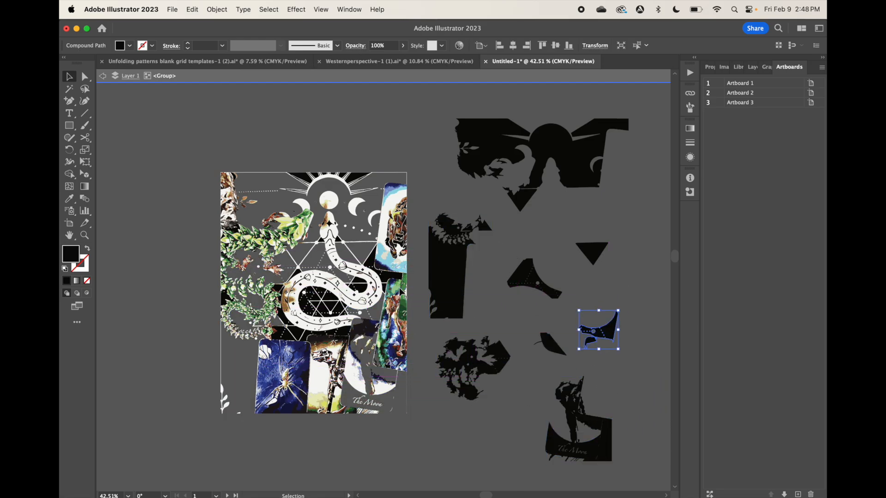
drag(371, 264, 609, 274)
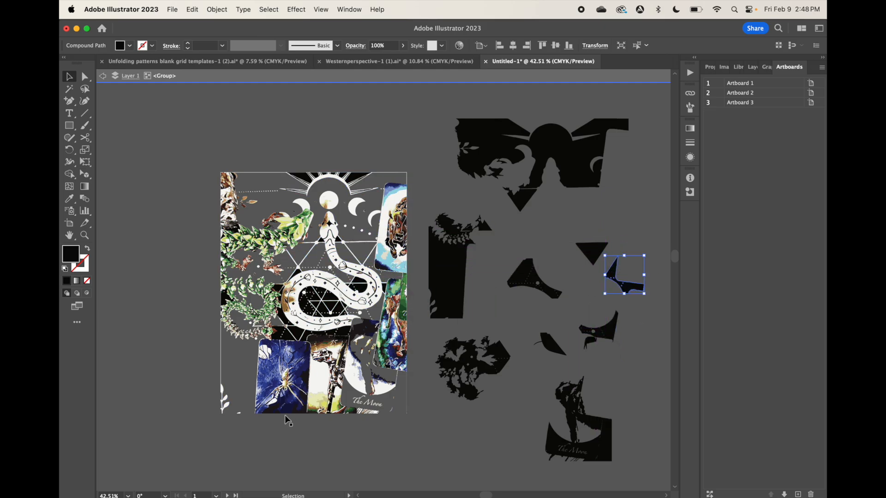
Move the white snake and sun compound shape out of the traced artwork into the empty area below it
scroll(295, 408, right, 5)
scroll(295, 409, down, 3)
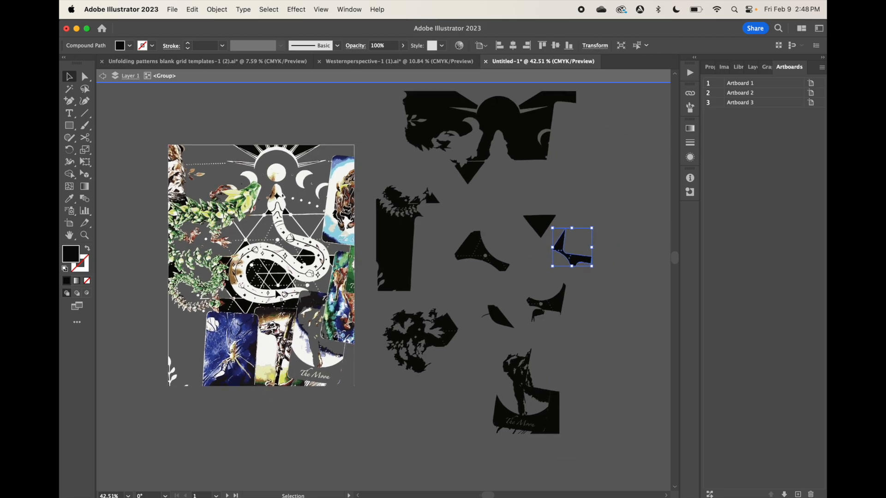
click(239, 286)
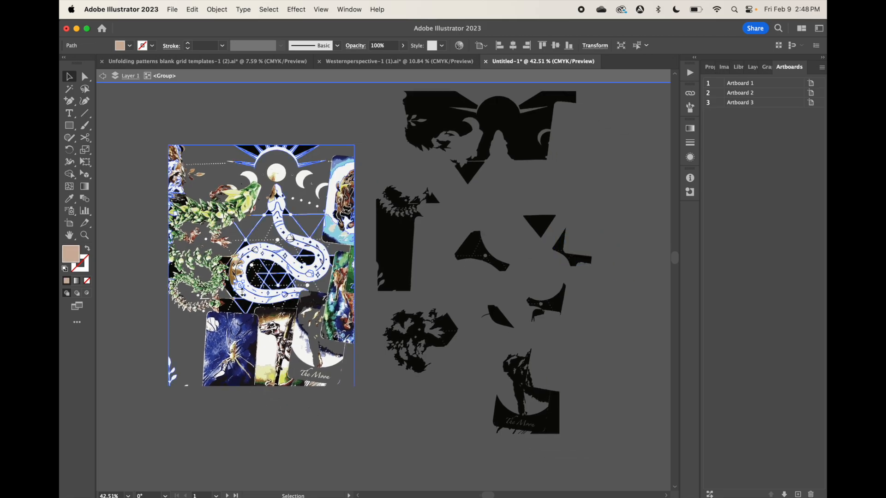
drag(250, 299, 342, 443)
scroll(341, 438, down, 3)
scroll(340, 437, down, 1)
scroll(340, 438, left, 1)
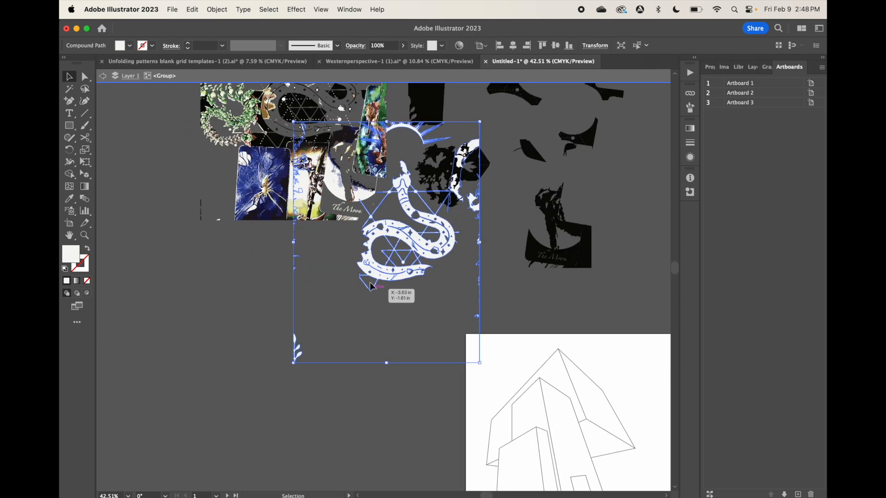
drag(376, 275, 273, 392)
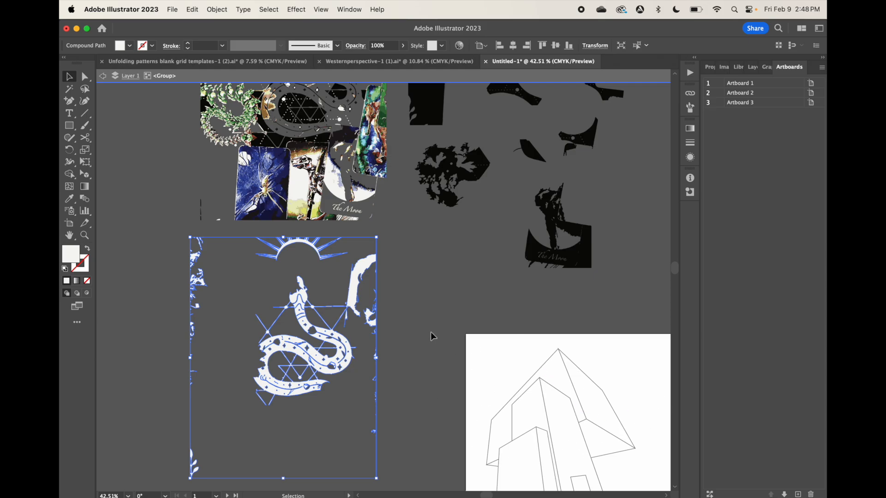
Fill the separated snake and sun shape with black and deselect it
click(130, 46)
click(83, 65)
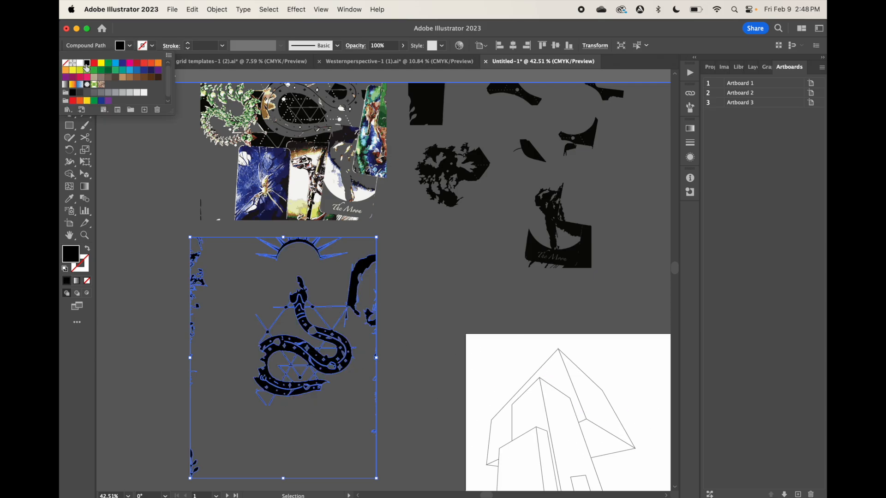
click(201, 202)
click(180, 223)
click(123, 45)
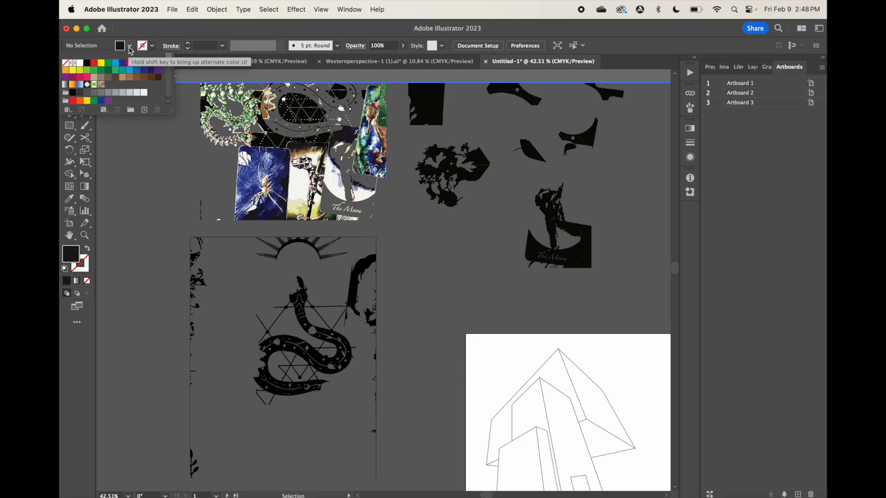
Isolate the black snake compound path and delete its outer silhouette path
click(278, 332)
double_click(285, 344)
click(282, 359)
click(281, 364)
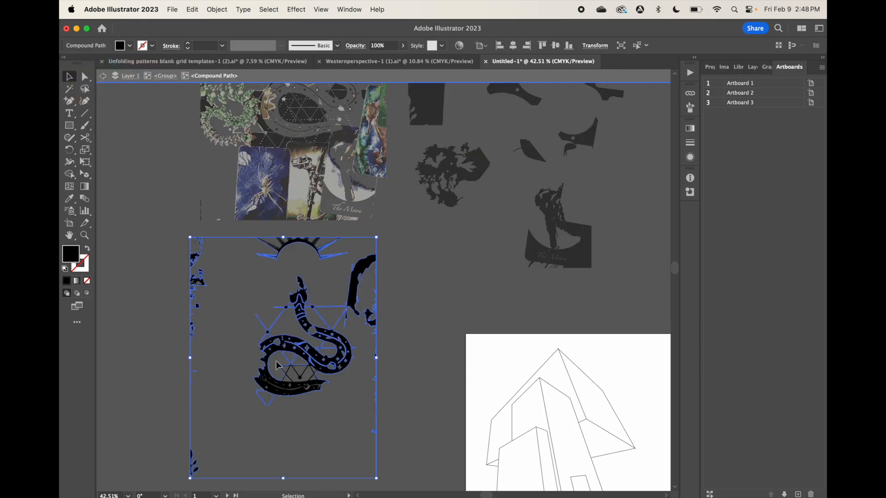
double_click(279, 366)
double_click(279, 359)
double_click(279, 358)
click(278, 356)
drag(275, 353, 424, 307)
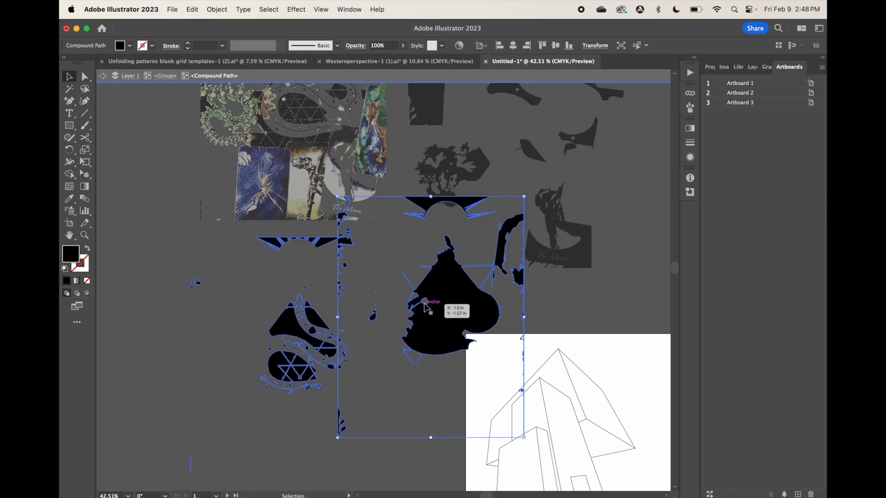
key(Delete)
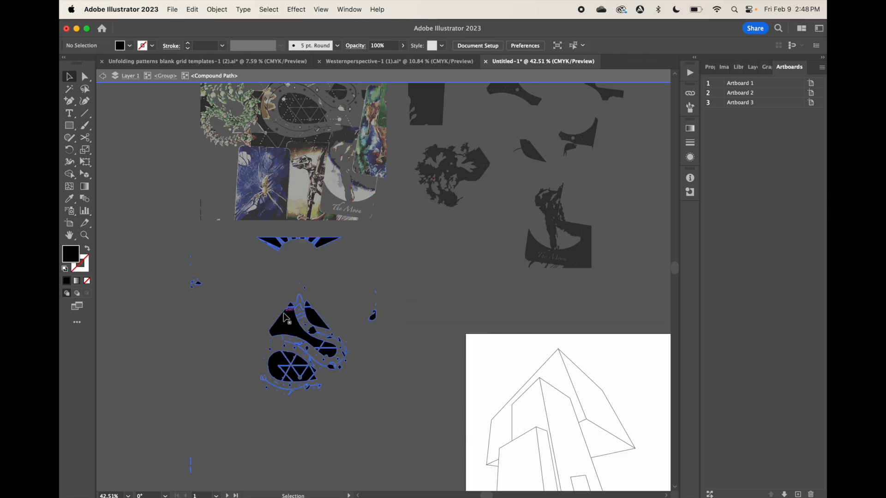
drag(287, 325, 217, 317)
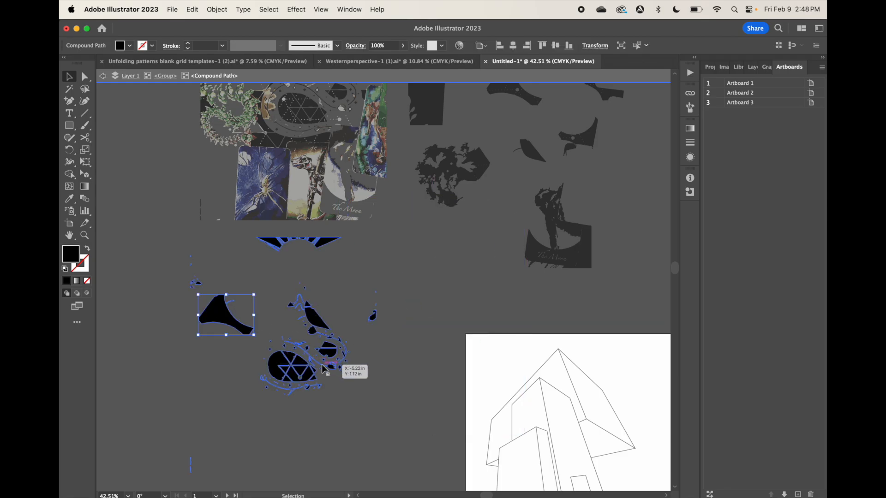
key(super+z)
click(351, 290)
Give the separated snake pieces below the traced artwork a black stroke and no fill, and group them
drag(276, 285, 345, 408)
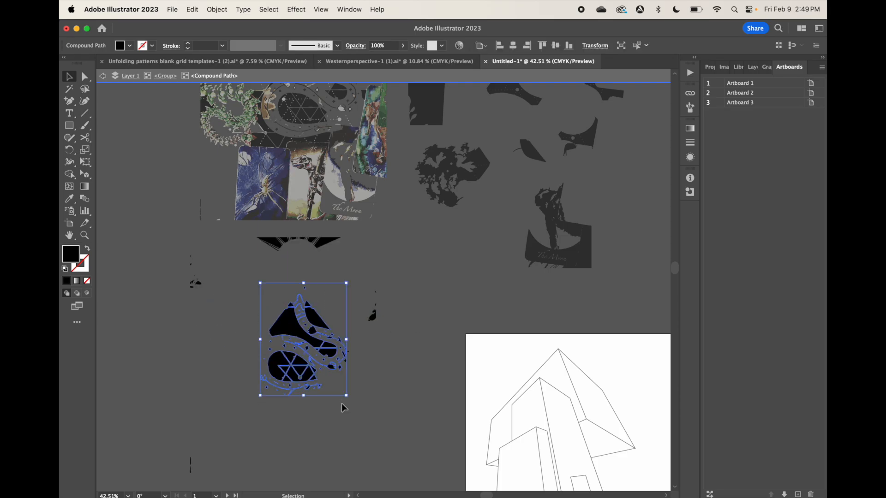
click(152, 45)
click(87, 63)
click(123, 48)
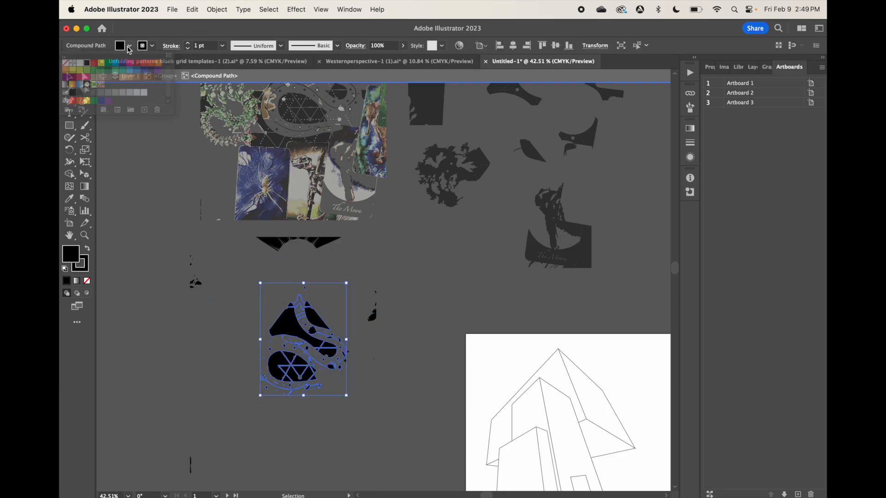
click(124, 48)
click(65, 63)
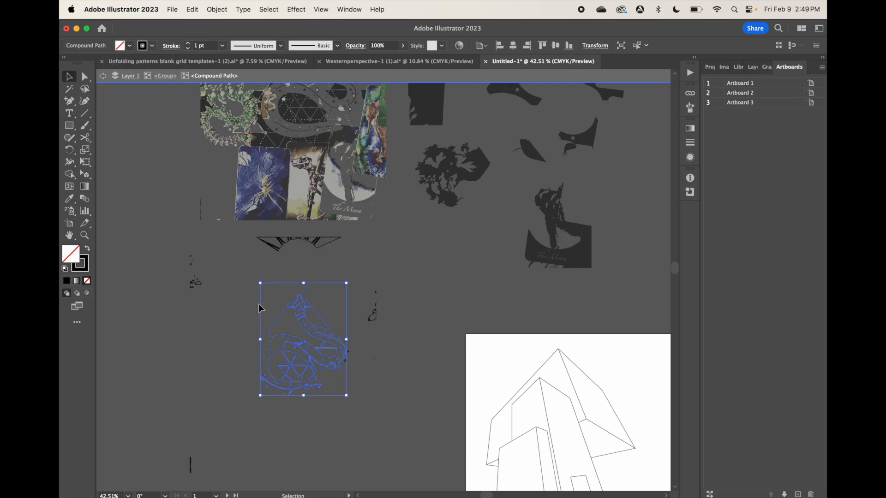
click(214, 7)
click(220, 79)
Move the grouped snake linework onto the first artboard, into its upper right corner beside the house drawing
drag(245, 319, 336, 410)
drag(302, 349, 511, 408)
scroll(511, 408, right, 6)
scroll(512, 408, down, 4)
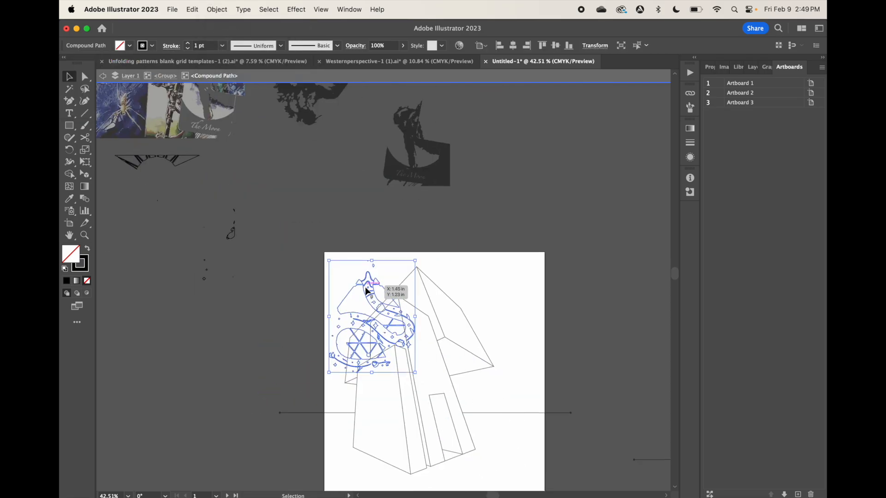
drag(367, 292, 488, 308)
scroll(486, 307, right, 3)
scroll(486, 307, down, 4)
drag(442, 231, 443, 209)
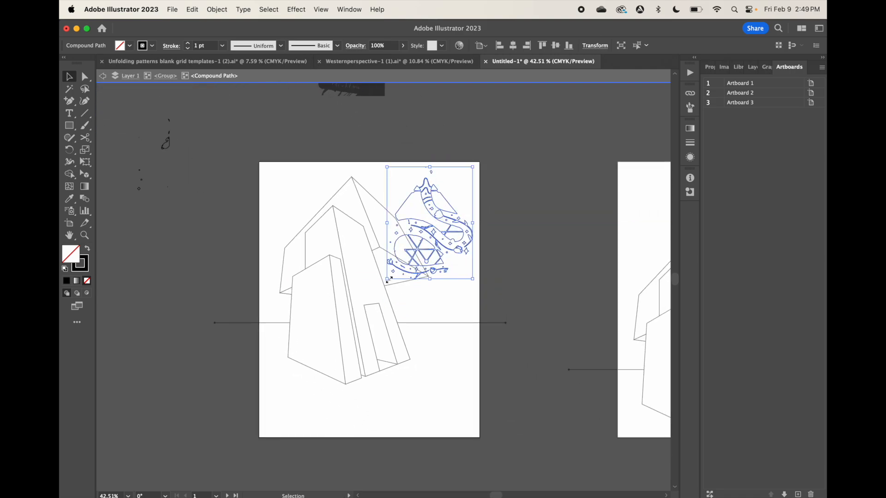
Stretch the snake linework taller beside the house, send it to the back and leave isolation mode
drag(386, 280, 377, 342)
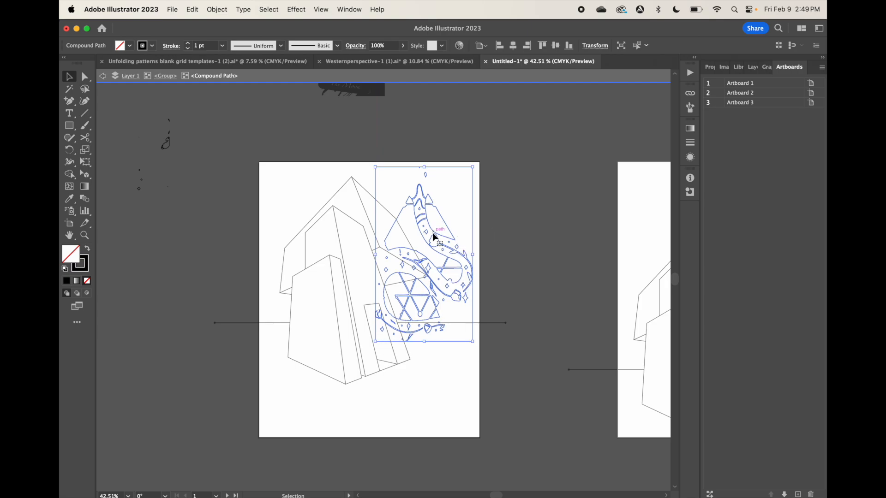
right_click(428, 215)
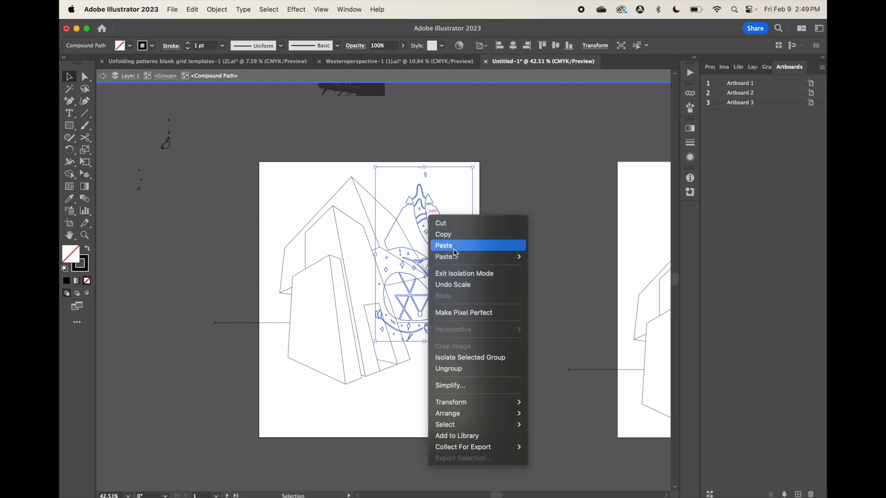
mouse_move(492, 409)
click(616, 447)
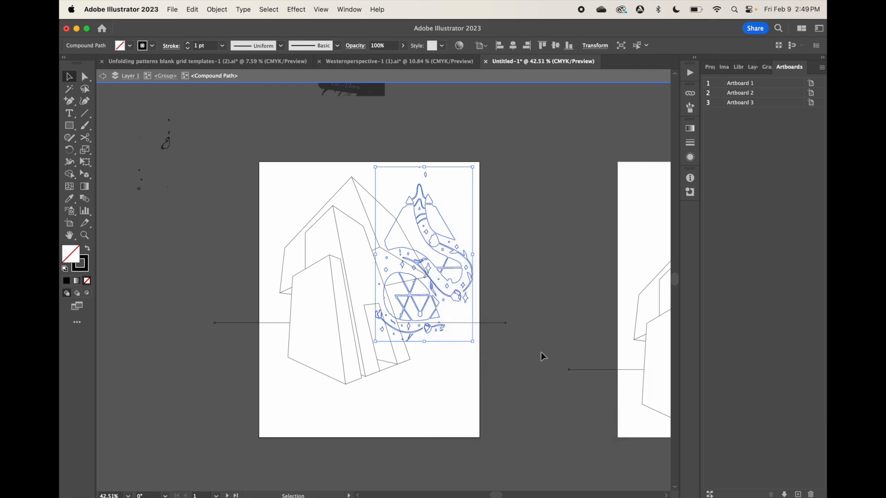
click(533, 292)
click(103, 76)
click(103, 77)
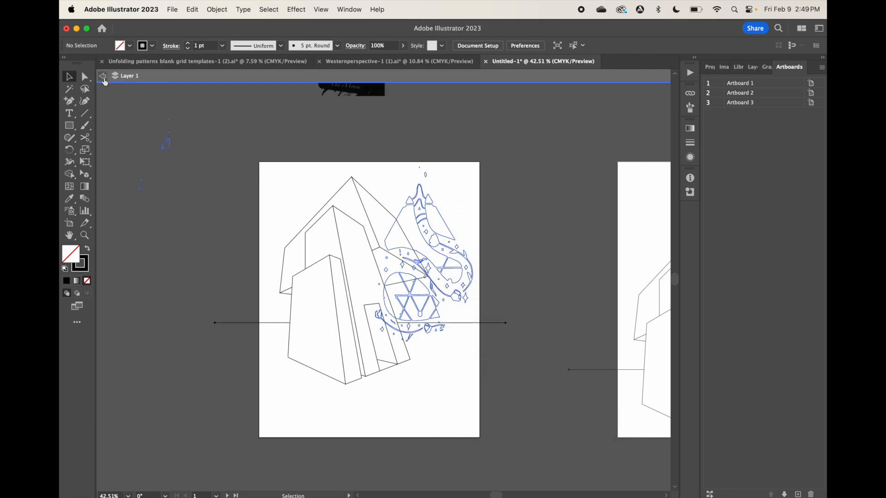
Isolate the snake linework, move it down beside the house on the first artboard and send it to the back
double_click(364, 368)
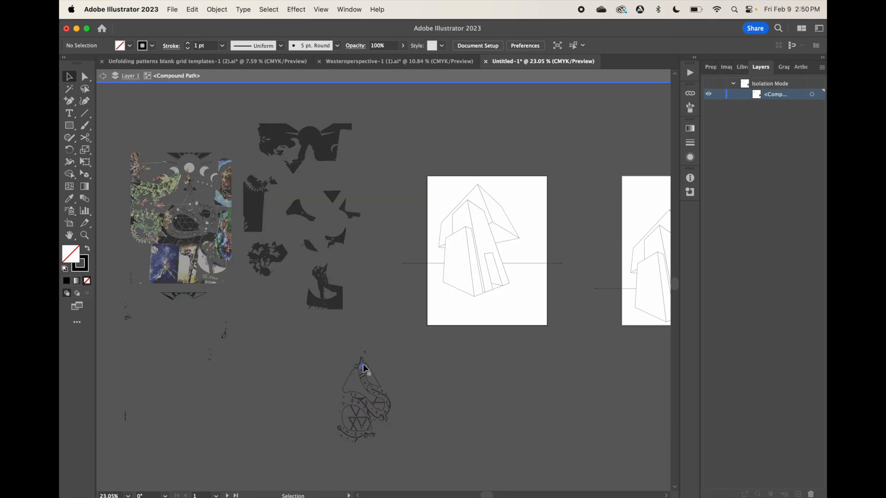
click(381, 411)
drag(381, 411, 534, 261)
click(219, 8)
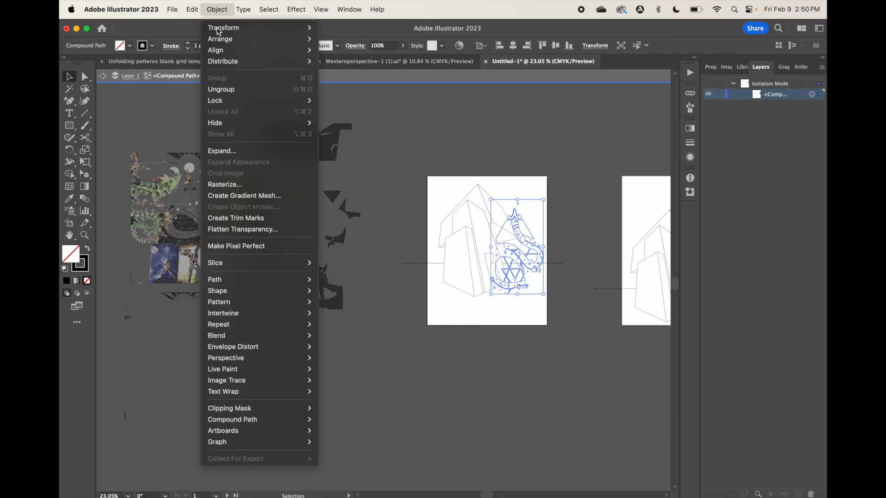
click(435, 213)
scroll(435, 212, up, 5)
right_click(435, 212)
mouse_move(456, 413)
click(574, 447)
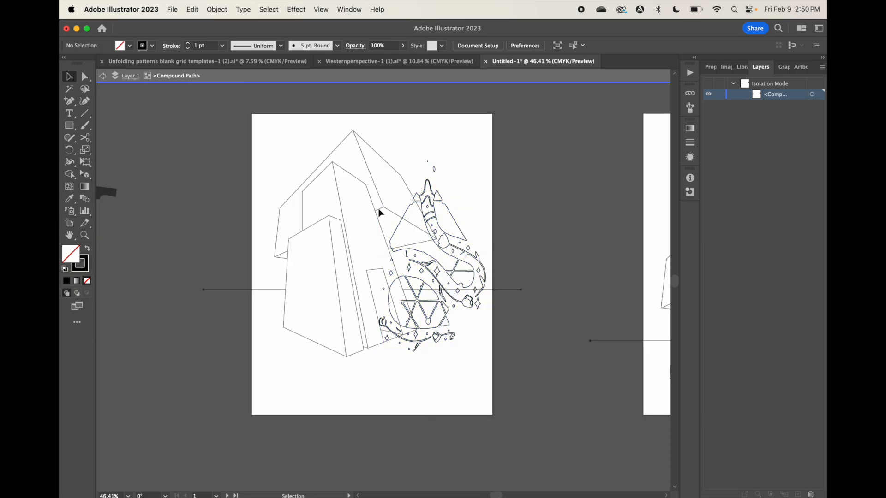
Leave isolation mode and bring the first artboard's house drawing to the front
scroll(375, 211, down, 5)
key(Escape)
right_click(347, 225)
mouse_move(374, 402)
click(487, 402)
click(355, 358)
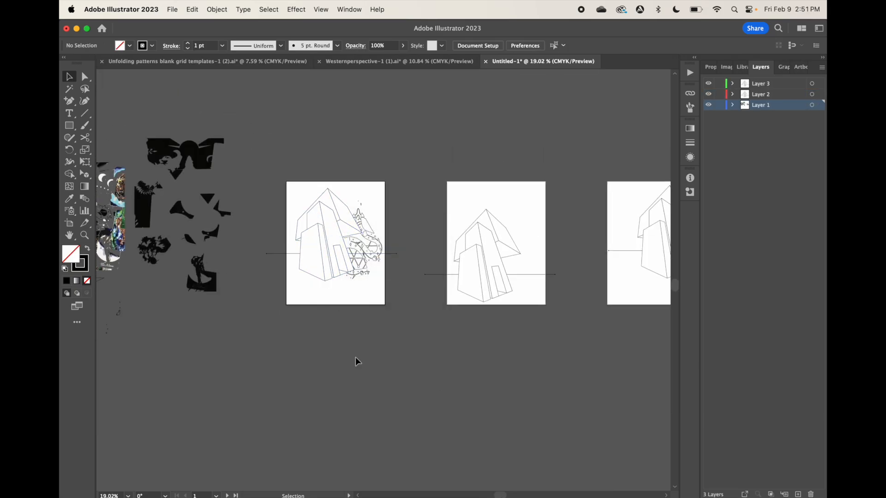
Move the large black background piece with the arch and plant cutouts up above the other pieces and isolate it
scroll(355, 357, left, 3)
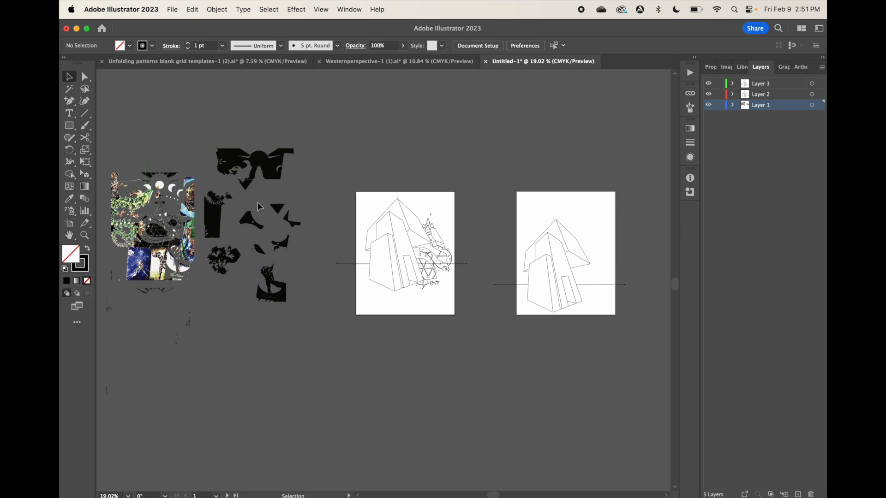
click(263, 170)
drag(263, 169, 314, 116)
double_click(286, 110)
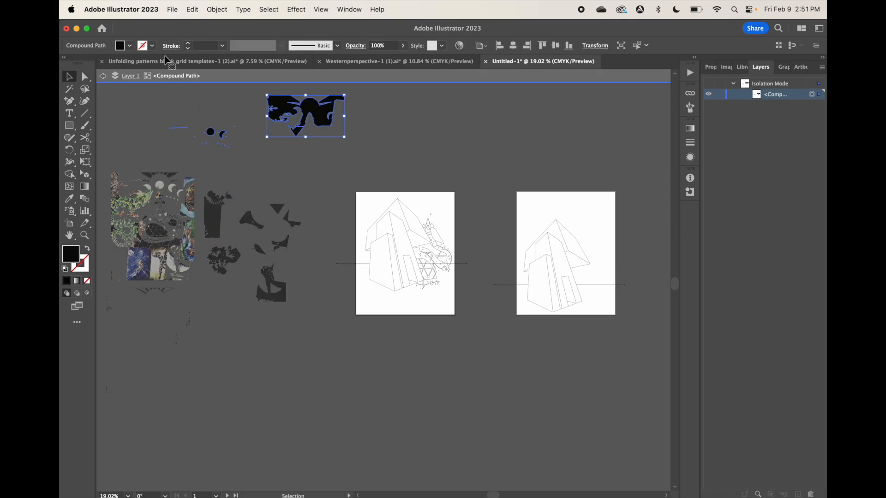
Fill the isolated background piece with white and give it a black stroke
click(131, 47)
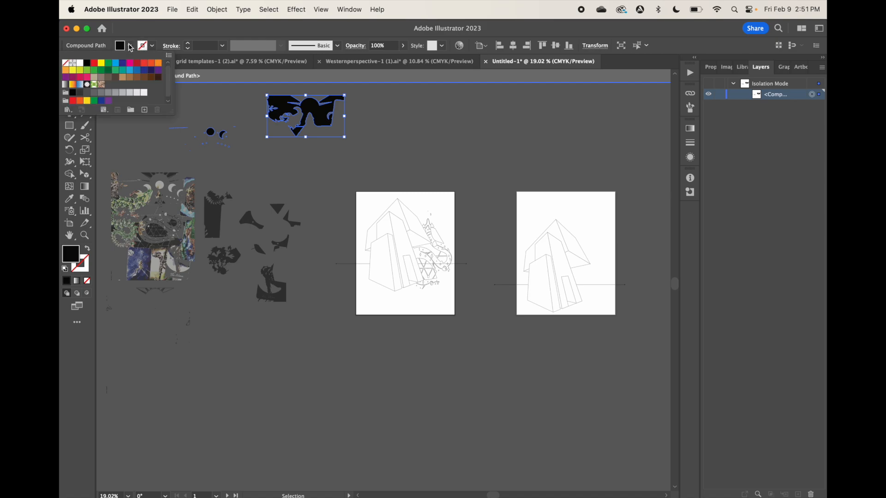
click(81, 65)
click(153, 50)
click(153, 49)
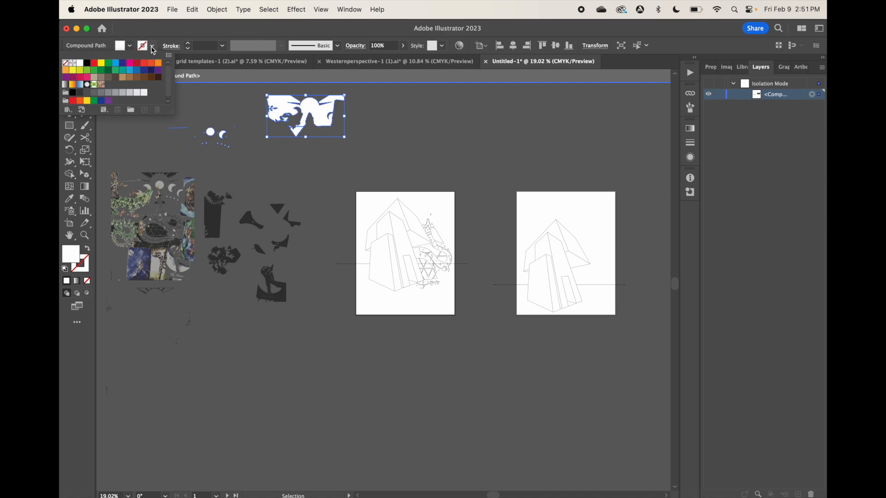
click(87, 64)
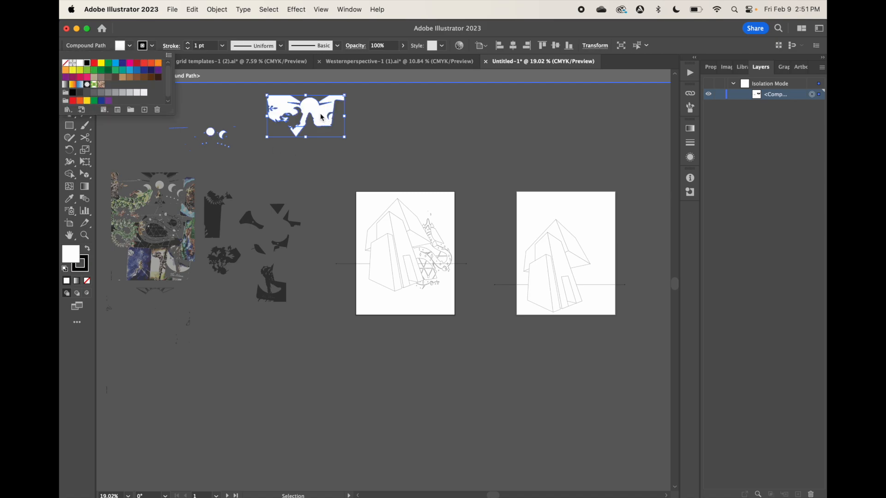
Move the white background piece into the first artboard's upper right corner, send it to the back and leave isolation mode
drag(321, 117, 434, 204)
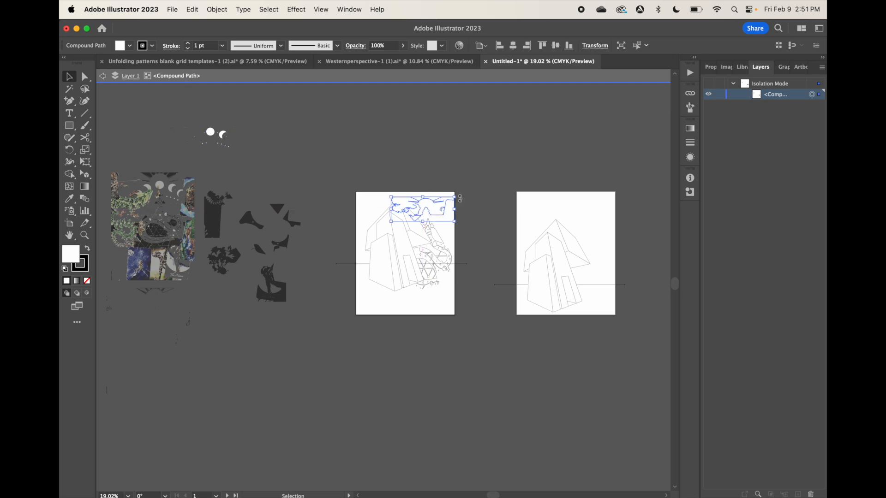
right_click(437, 207)
mouse_move(498, 442)
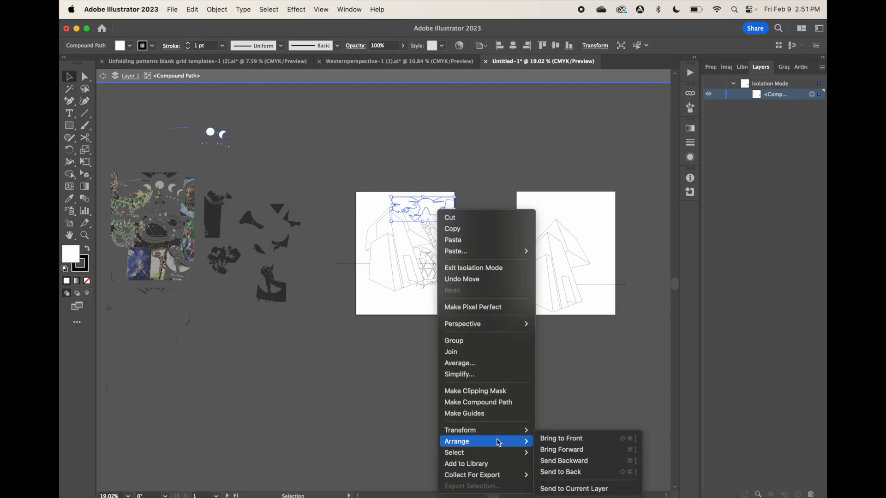
click(563, 472)
key(Escape)
Isolate and group the sun-ray pieces below the traced artwork and move them to the top of the first artboard
double_click(155, 291)
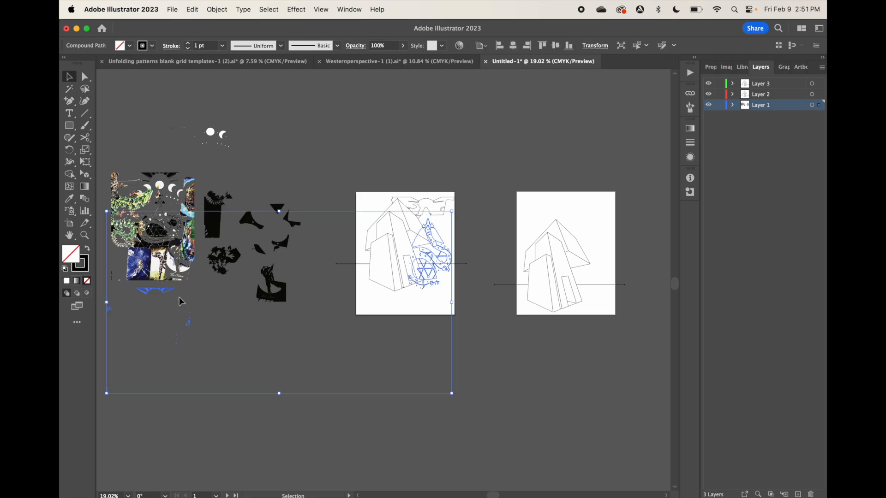
click(217, 9)
click(222, 82)
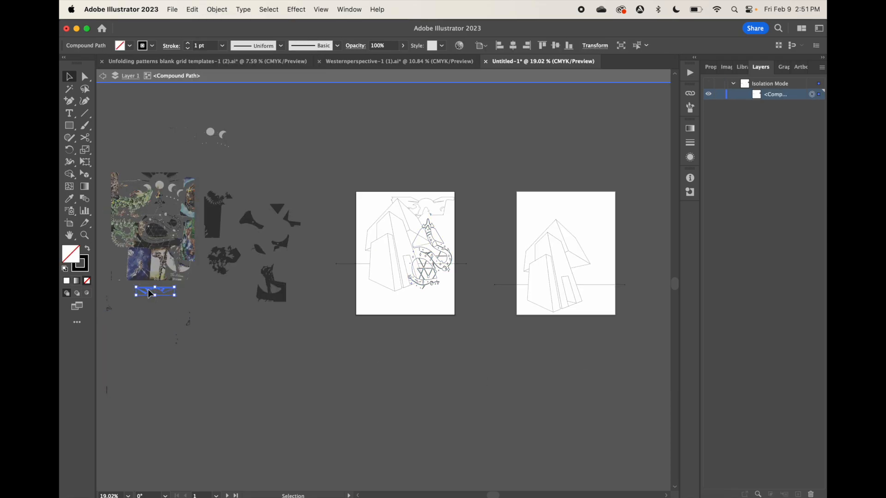
drag(149, 290, 416, 193)
scroll(416, 193, up, 5)
Adjust the sun rays' size and position so they fan out over the arch on the first artboard, and leave isolation mode
drag(458, 227, 460, 241)
drag(470, 198, 480, 204)
drag(561, 203, 522, 234)
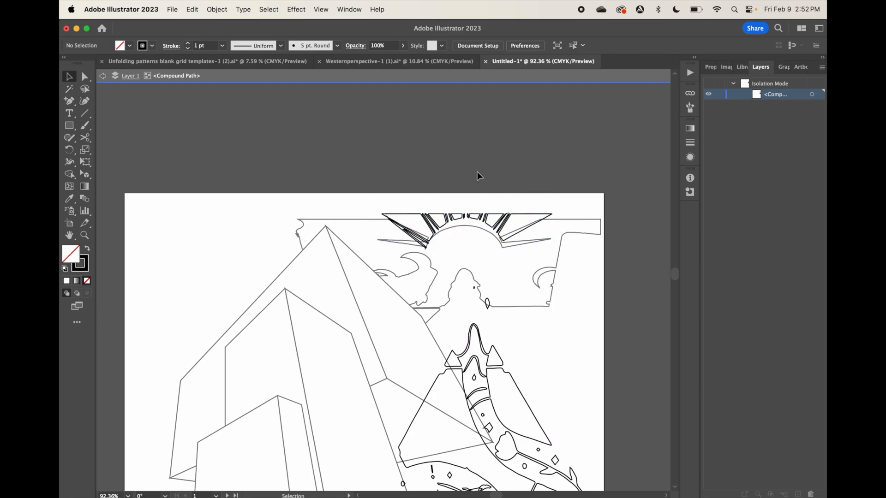
drag(471, 214, 471, 201)
click(449, 268)
scroll(449, 268, down, 10)
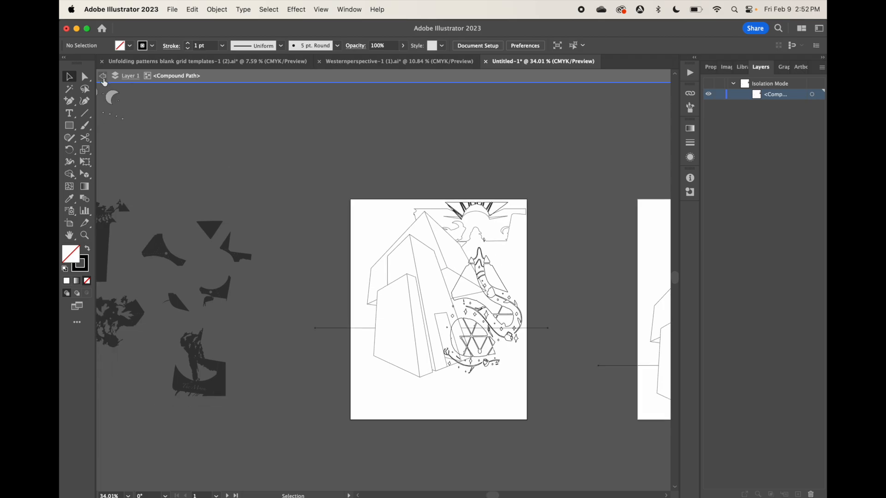
click(102, 76)
Move the black rounded and triangular pieces inside the traced snake's coil out beside the artwork
scroll(316, 224, left, 5)
scroll(316, 226, up, 5)
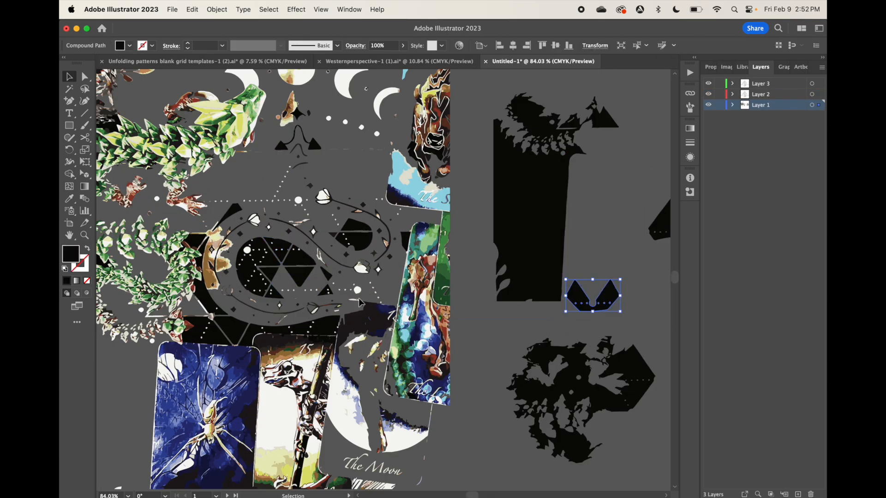
click(271, 266)
drag(271, 265, 612, 221)
drag(300, 256, 629, 250)
drag(299, 275, 608, 223)
drag(280, 246, 621, 202)
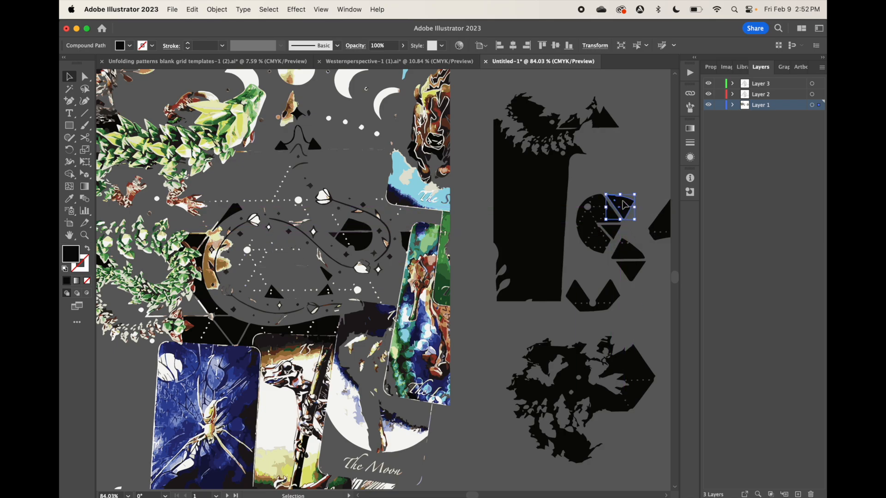
drag(273, 294, 644, 249)
drag(326, 293, 631, 222)
drag(325, 274, 627, 231)
click(572, 221)
Arrange the extracted coil pieces into a compact cluster clear of the other shapes and group them
scroll(581, 217, down, 2)
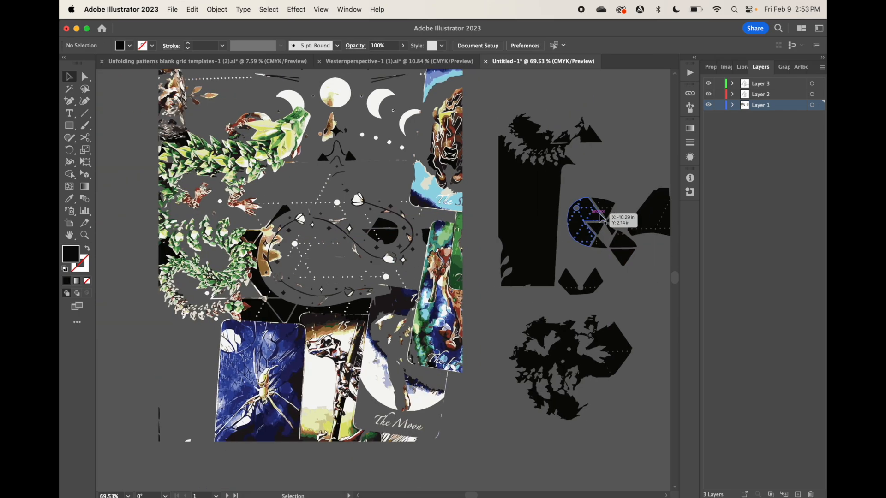
scroll(581, 217, right, 4)
drag(528, 213, 551, 154)
drag(466, 282, 508, 264)
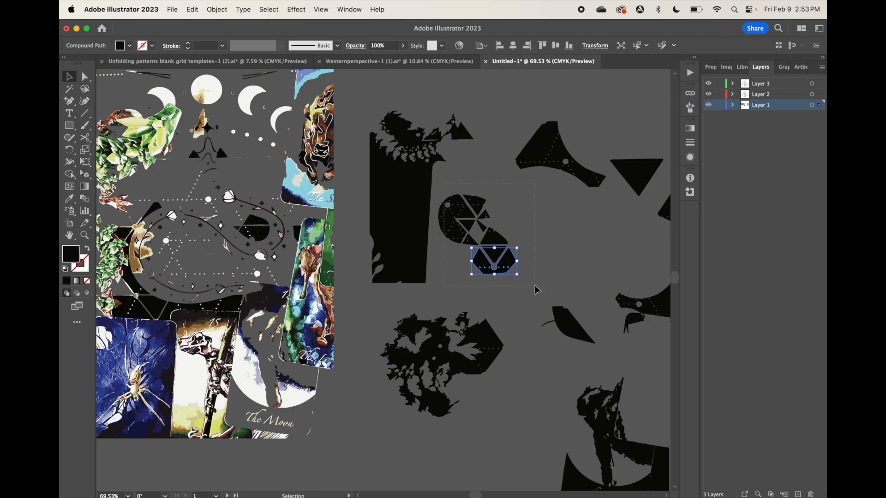
drag(535, 290, 436, 192)
click(213, 9)
click(225, 84)
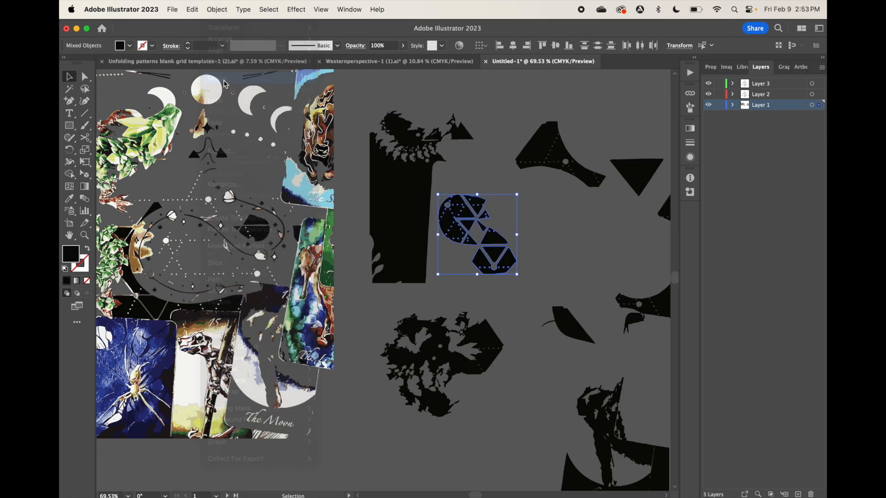
Fill the coil-piece group with white and give it a black stroke
click(130, 46)
click(80, 65)
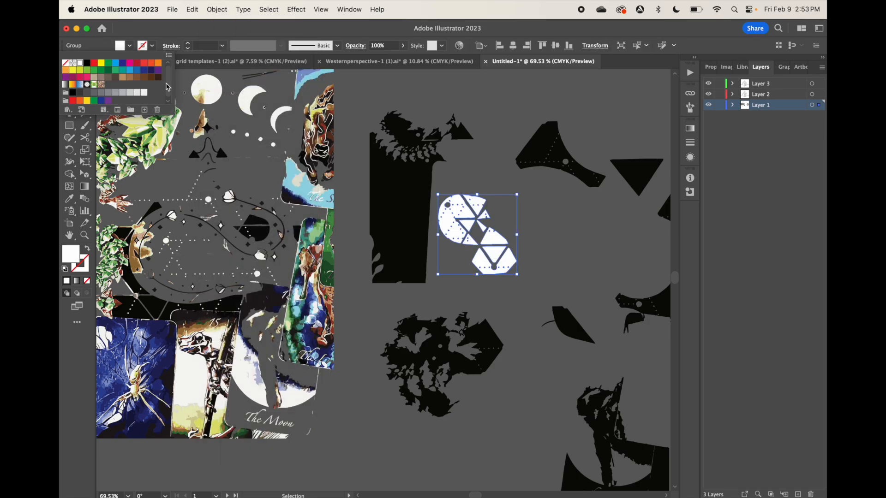
click(439, 285)
scroll(441, 286, down, 5)
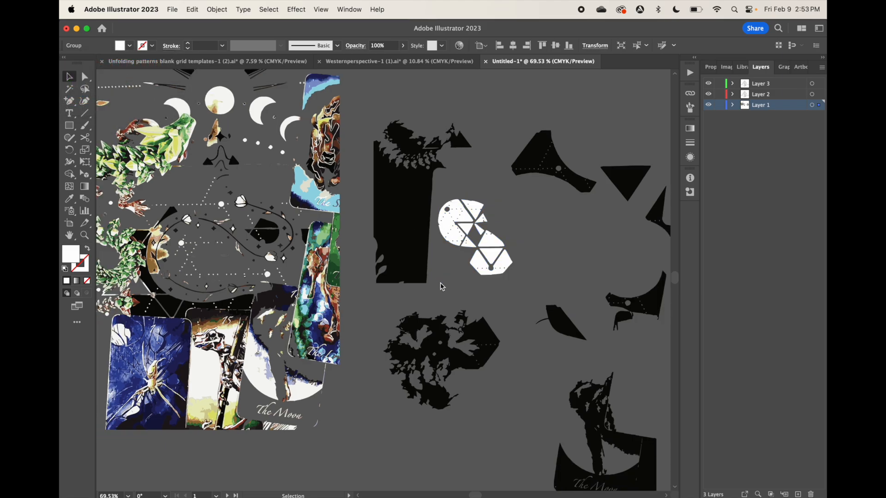
scroll(442, 287, right, 3)
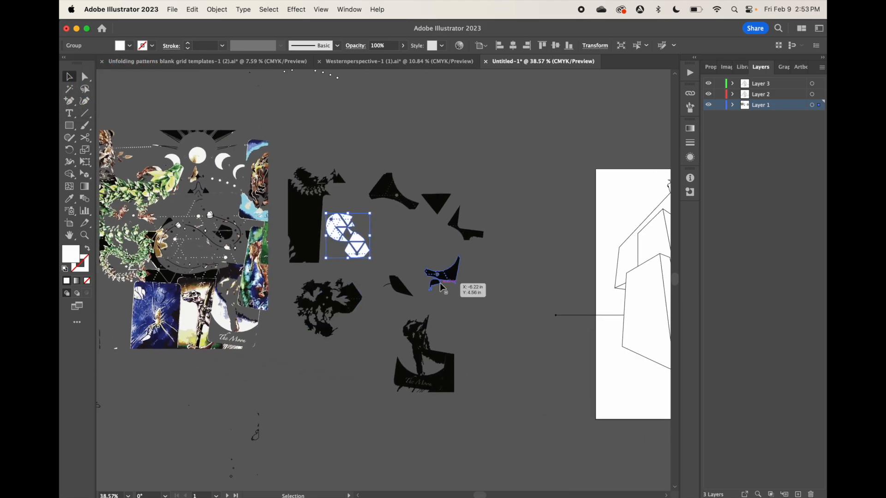
click(153, 46)
click(87, 65)
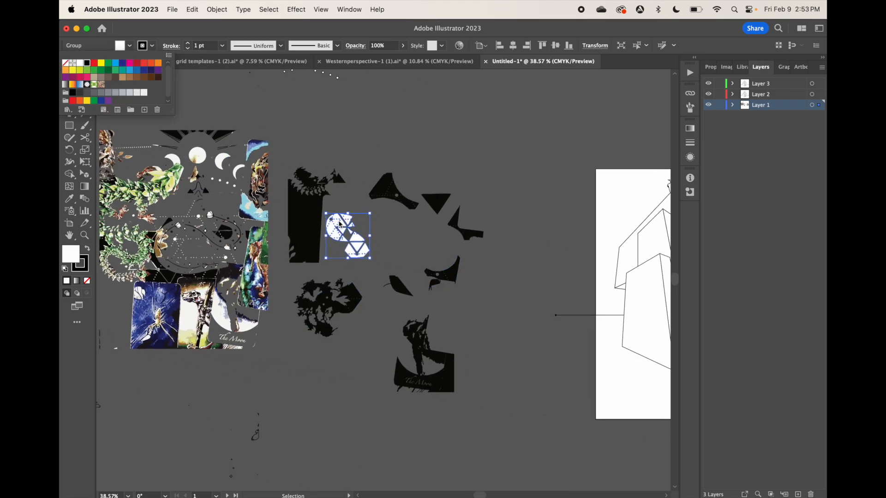
Move the white coil-piece group onto the first artboard and enlarge it around the base of the house
drag(339, 224, 580, 303)
scroll(580, 307, right, 6)
right_click(329, 255)
drag(334, 282, 444, 340)
click(450, 439)
Isolate the coil-piece group and move individual triangular pieces up along the house's left side
double_click(408, 334)
drag(369, 258, 336, 220)
scroll(371, 262, up, 6)
double_click(347, 243)
drag(391, 298, 324, 169)
double_click(382, 338)
drag(383, 339, 346, 176)
double_click(340, 325)
scroll(347, 341, down, 5)
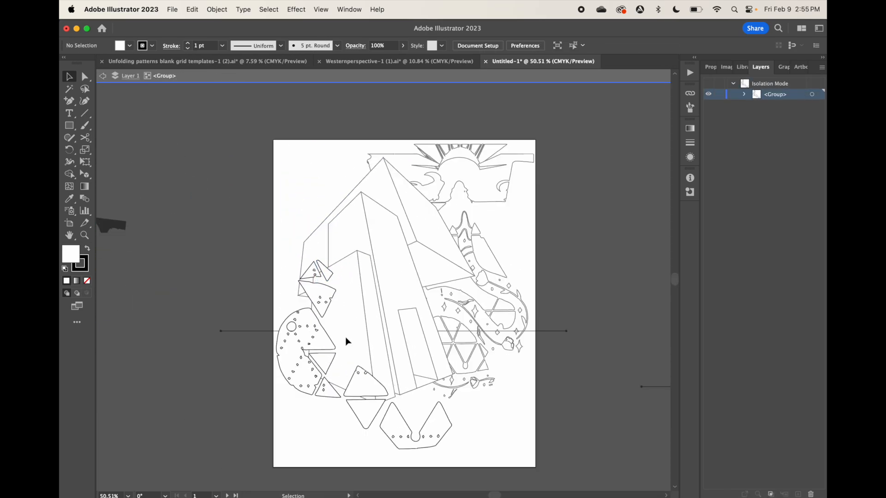
Move more small triangles from the coil-piece group up to the house's left roof and leave isolation mode
click(352, 294)
drag(324, 361, 336, 244)
drag(337, 395, 380, 281)
drag(380, 281, 350, 236)
double_click(464, 328)
click(464, 327)
double_click(466, 331)
click(217, 9)
click(466, 355)
double_click(471, 350)
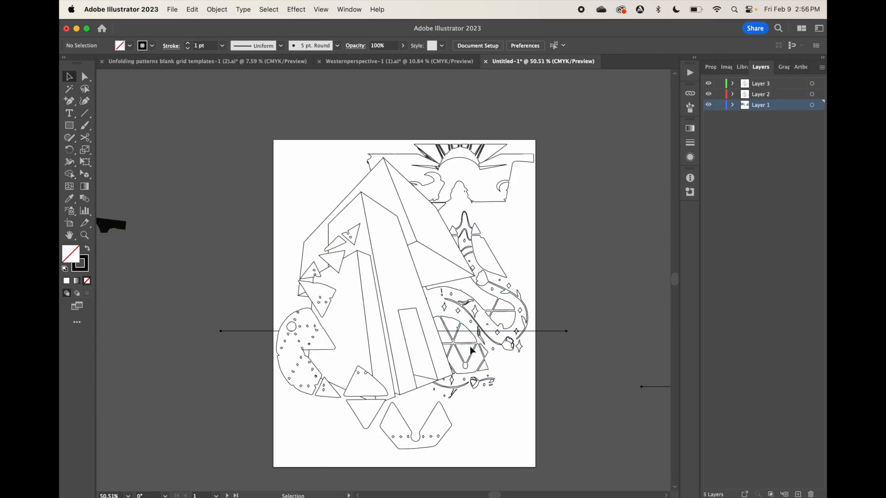
Isolate the coil outline at the house's right side and release its compound path into separate pieces
double_click(465, 349)
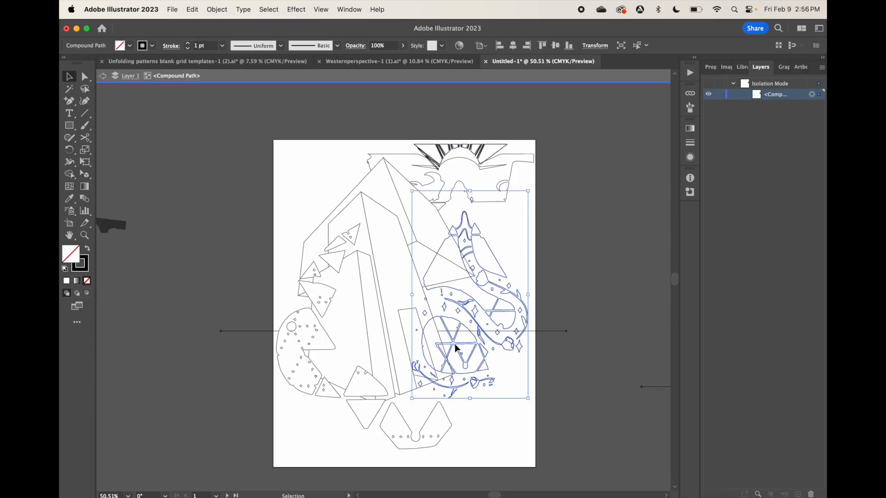
scroll(459, 348, up, 5)
click(217, 10)
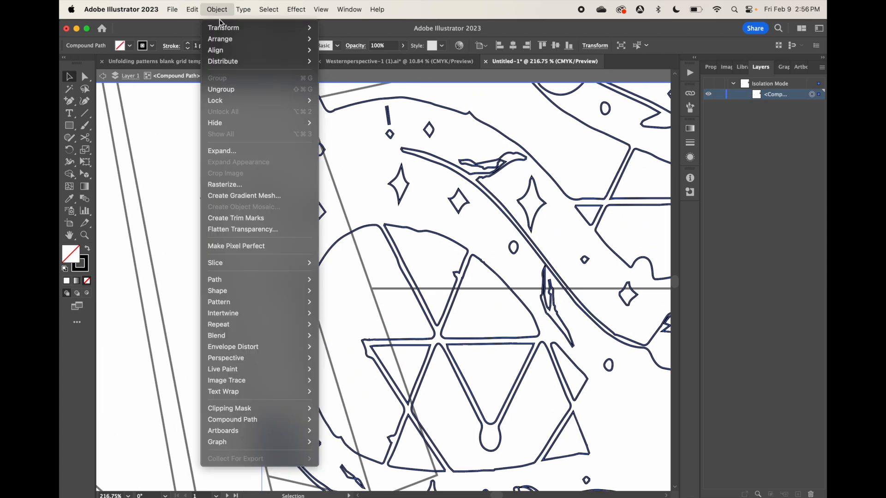
click(225, 90)
click(218, 10)
click(468, 358)
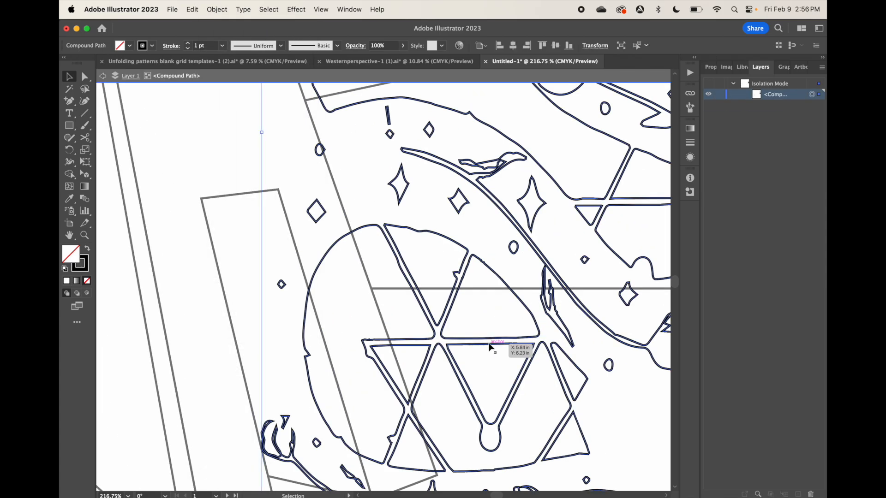
click(217, 11)
click(427, 240)
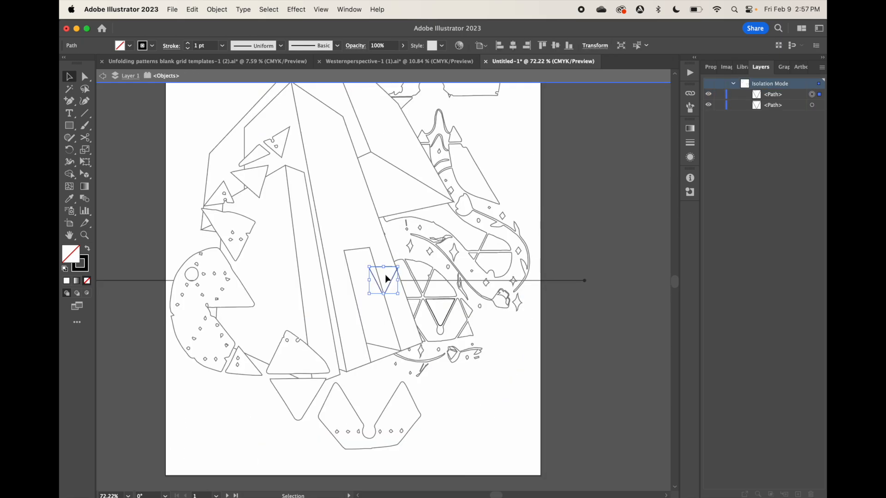
Enlarge and slightly rotate the loose coil triangle and place it below the house's right corner
drag(433, 392, 430, 399)
drag(437, 387, 446, 375)
drag(449, 414, 453, 411)
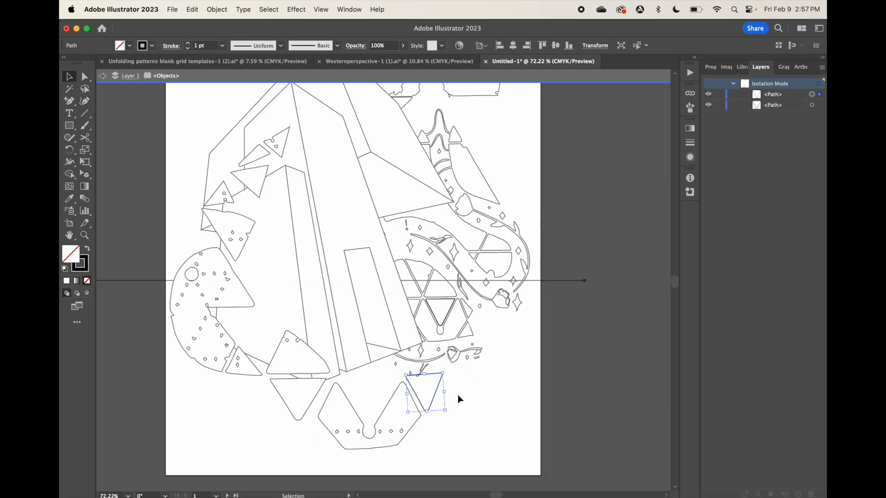
Spread flower, stem and leaf pieces from the coil's lower end across the area below the house's right side
double_click(425, 368)
drag(422, 367, 441, 405)
drag(459, 353, 455, 391)
drag(438, 358, 499, 378)
drag(463, 292, 488, 357)
scroll(462, 226, down, 5)
scroll(463, 227, up, 2)
scroll(461, 222, up, 4)
Release the compound path of the sky silhouette around the sun on the first artboard
click(522, 203)
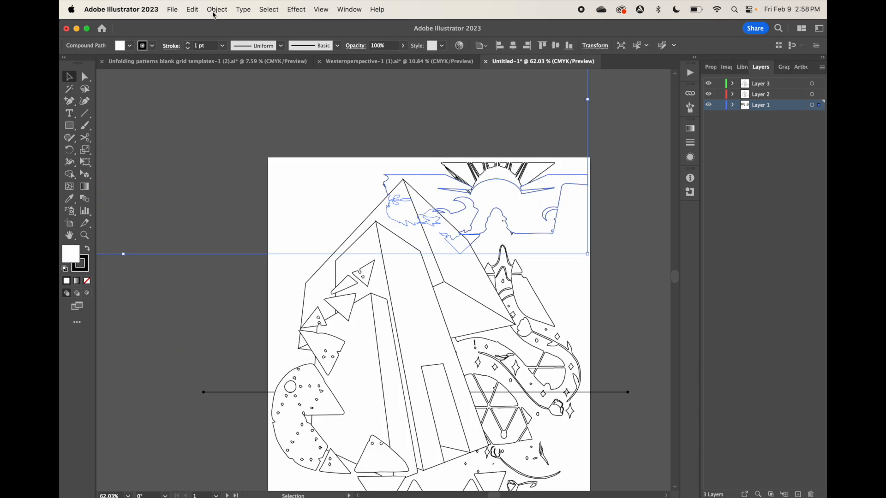
click(215, 10)
click(346, 438)
click(217, 9)
click(217, 9)
Stretch the sky outline's upper-left anchor toward the artboard's left edge and erase along the outline's left border
click(84, 78)
scroll(385, 175, up, 5)
scroll(384, 178, down, 2)
drag(383, 178, 201, 177)
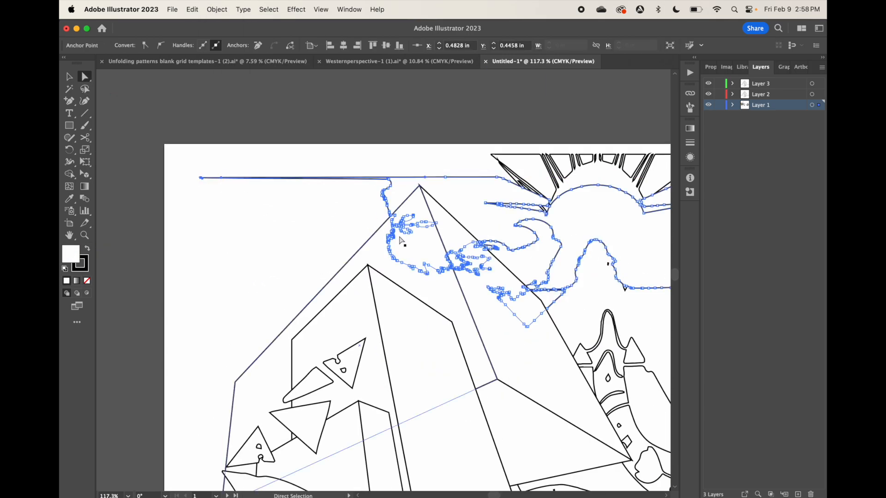
click(85, 140)
click(127, 138)
drag(398, 265, 403, 268)
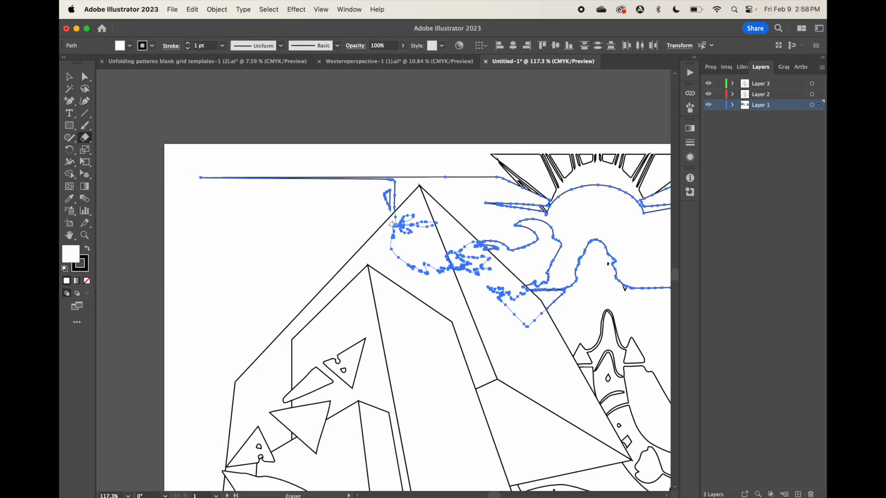
Pull anchor points on the sky outline's left border outward to form long pointed rays beside the roof
mouse_move(387, 190)
mouse_down()
mouse_move(393, 225)
mouse_move(197, 300)
mouse_up()
click(85, 77)
mouse_move(397, 199)
mouse_down()
mouse_move(393, 210)
mouse_move(195, 253)
mouse_up()
drag(395, 187, 199, 215)
scroll(392, 184, up, 5)
drag(365, 149, 347, 150)
drag(363, 153, 378, 194)
Pull anchor points on the sky outline's right border outward to form matching rays near the artboard's right edge
scroll(513, 297, down, 5)
scroll(514, 297, down, 5)
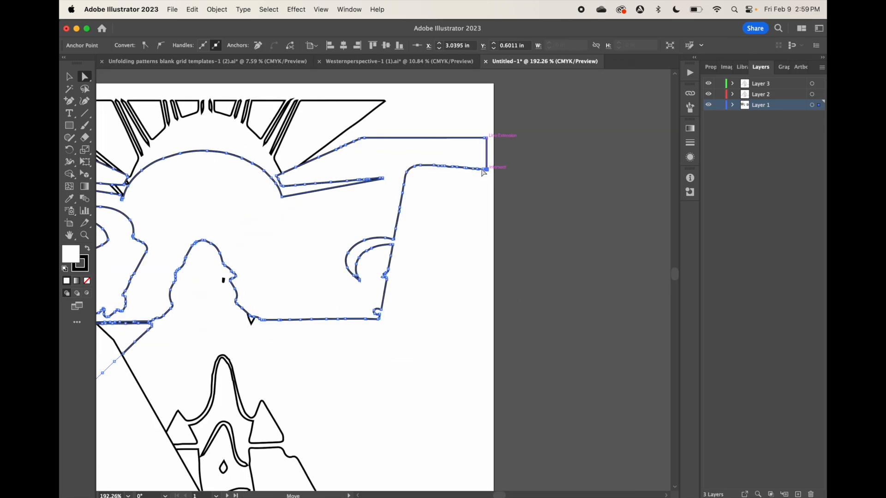
drag(486, 169, 481, 213)
drag(402, 193, 473, 247)
drag(395, 229, 482, 306)
scroll(450, 224, down, 10)
click(279, 175)
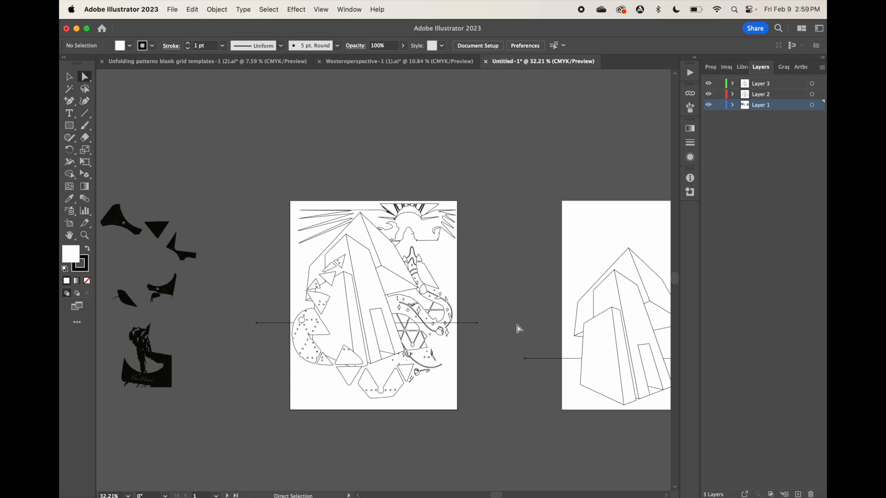
Send the first artboard's horizon line to the back
click(462, 324)
right_click(462, 324)
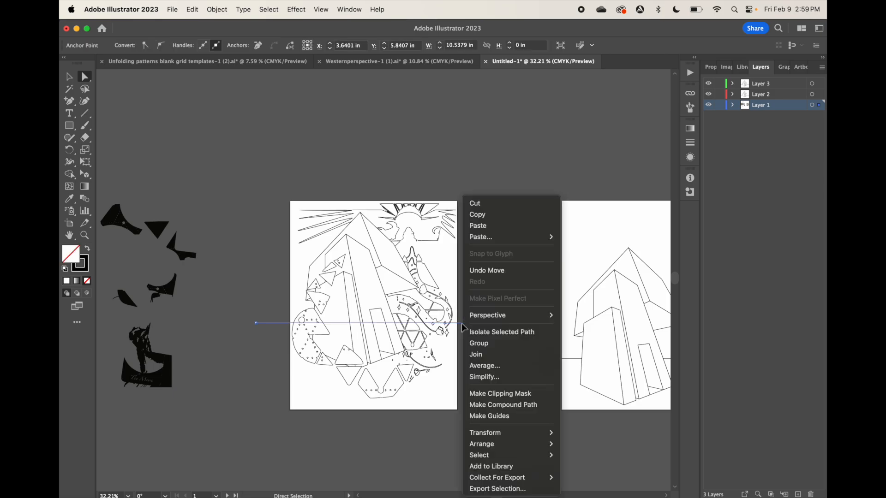
mouse_move(503, 448)
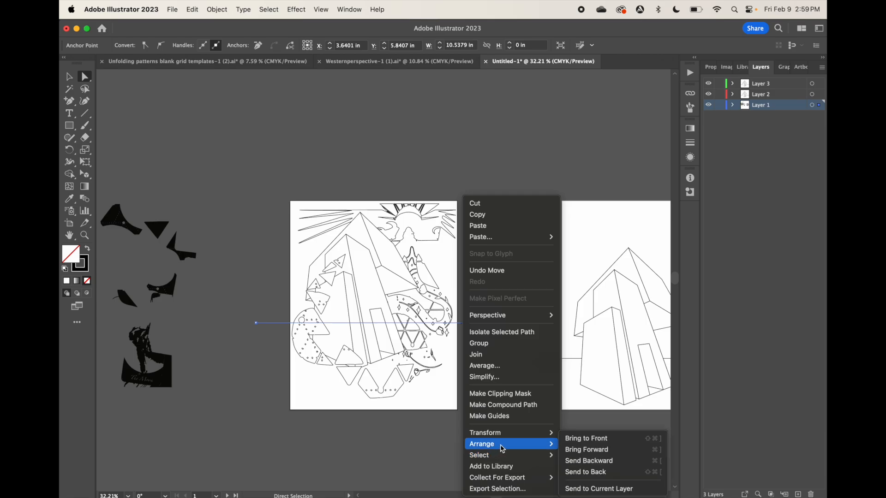
click(585, 472)
click(529, 414)
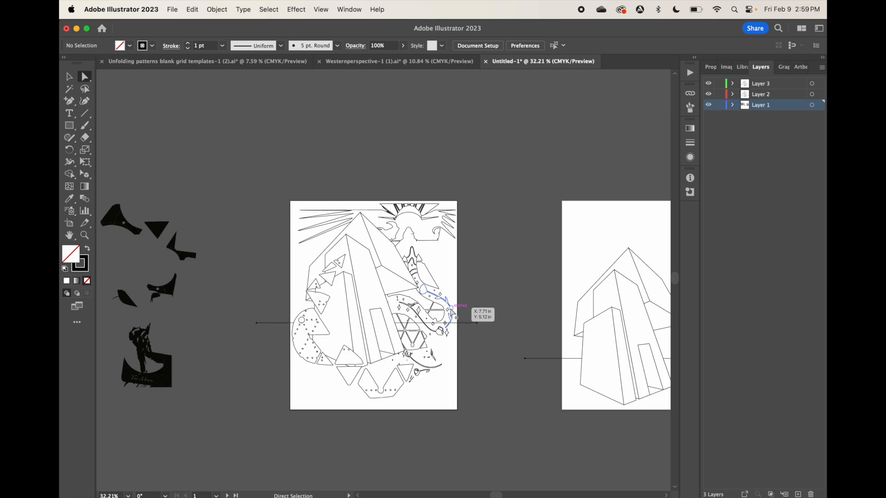
click(439, 313)
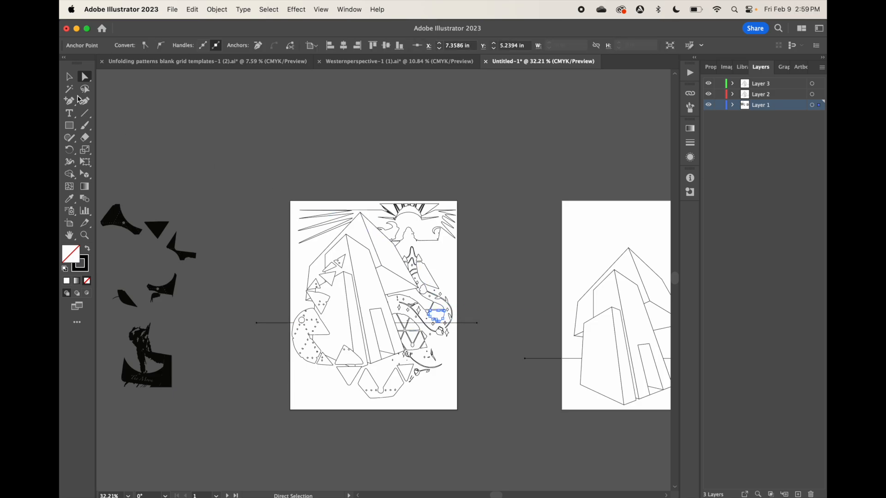
click(69, 77)
click(445, 302)
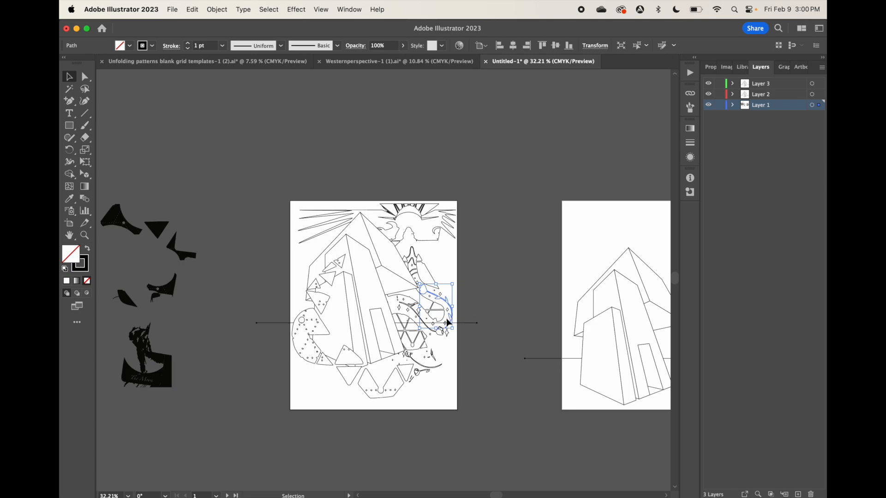
click(443, 319)
mouse_move(443, 319)
mouse_down()
mouse_move(431, 332)
mouse_move(441, 329)
mouse_move(417, 325)
mouse_move(415, 309)
mouse_move(457, 320)
mouse_move(450, 315)
mouse_move(438, 323)
mouse_move(454, 329)
mouse_move(451, 316)
mouse_up()
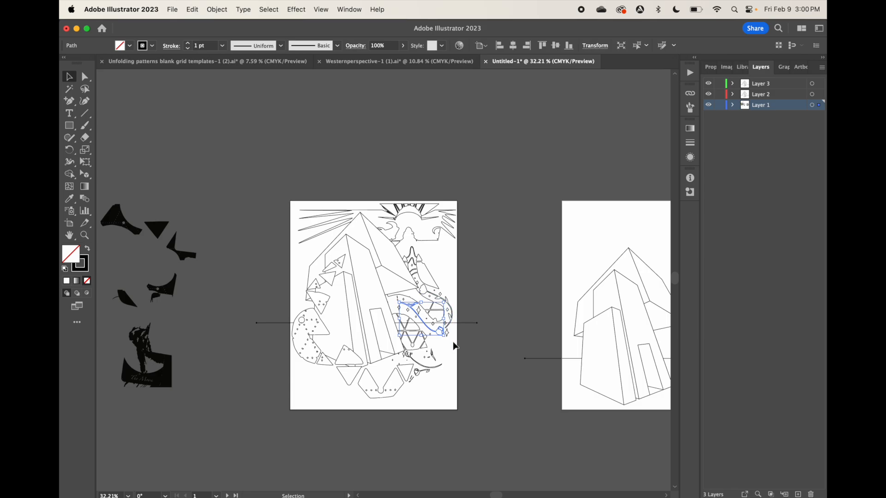
Try to erase the horizon line where it leaves the house wall and crosses the coil
scroll(385, 326, up, 10)
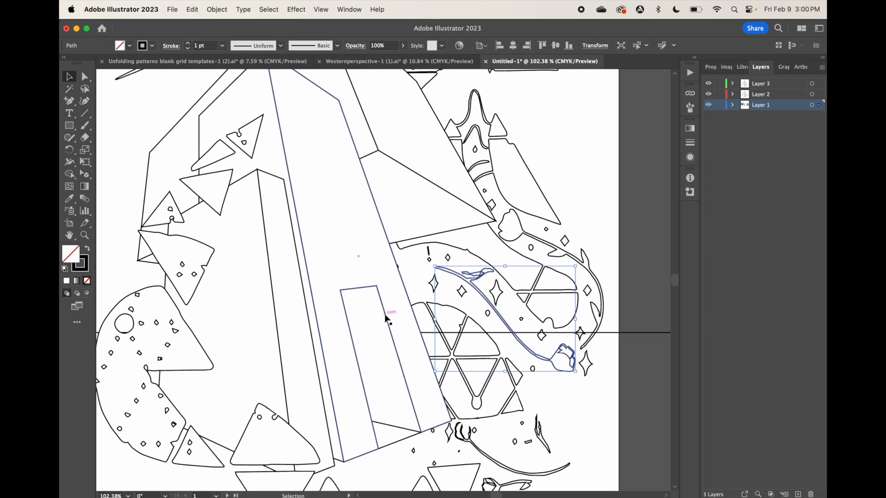
scroll(384, 315, left, 2)
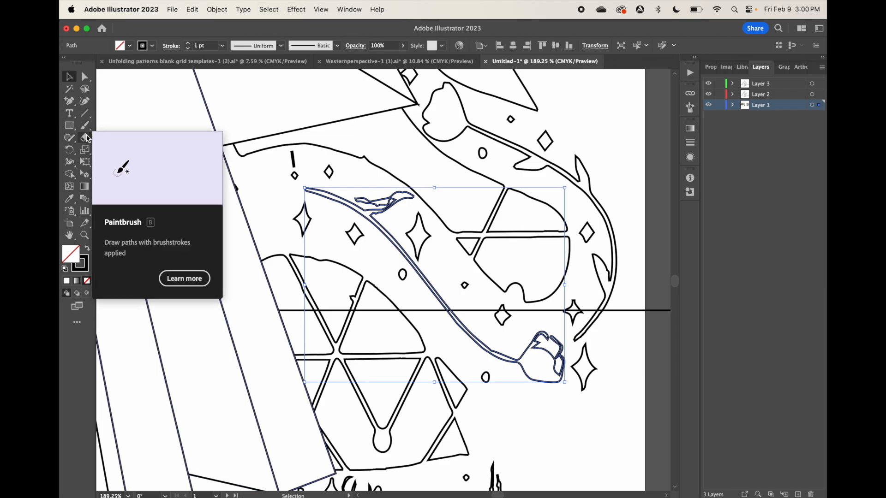
click(85, 137)
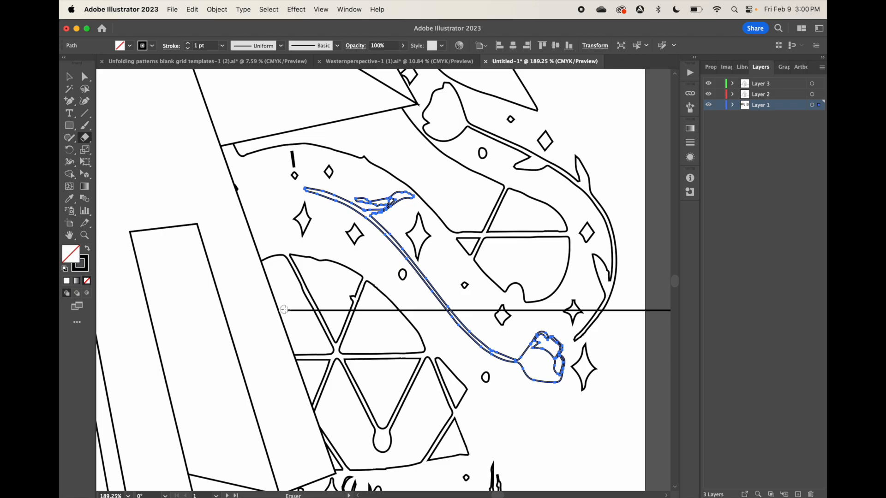
drag(284, 309, 298, 311)
key(super+z)
click(733, 105)
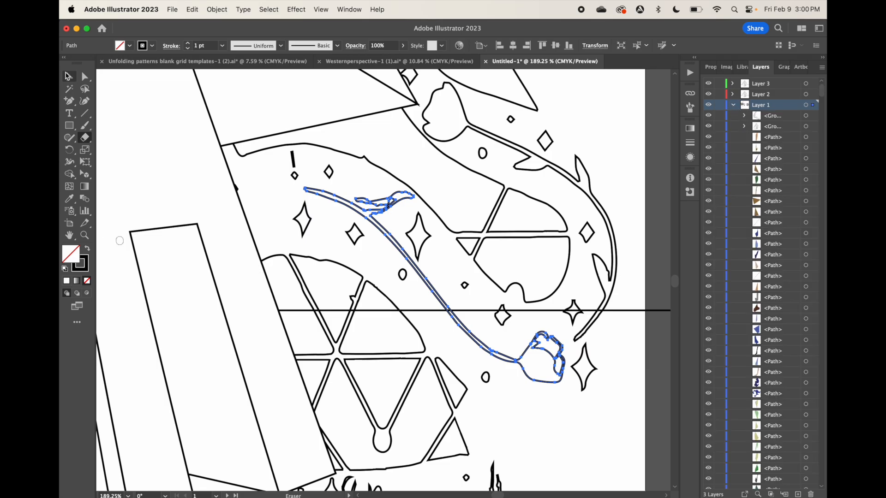
Isolate the house group, select its horizon line and erase the stretch between the house wall and the coil's first divider
click(68, 76)
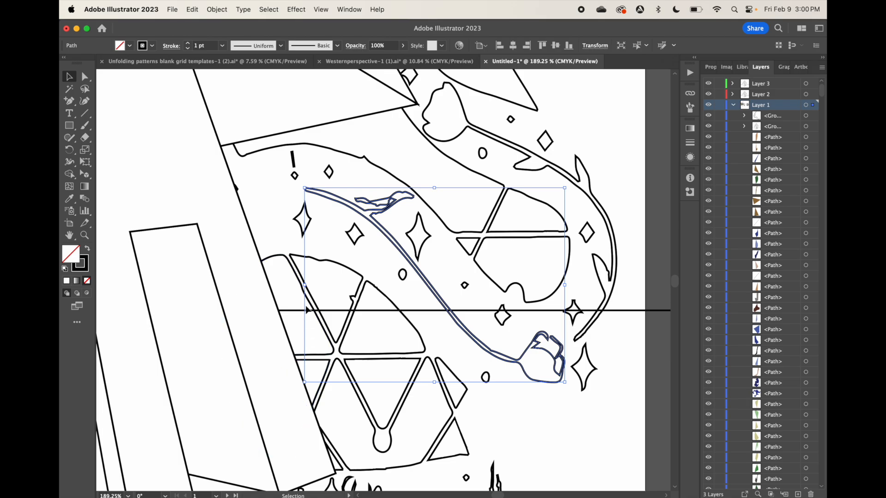
click(288, 311)
double_click(288, 312)
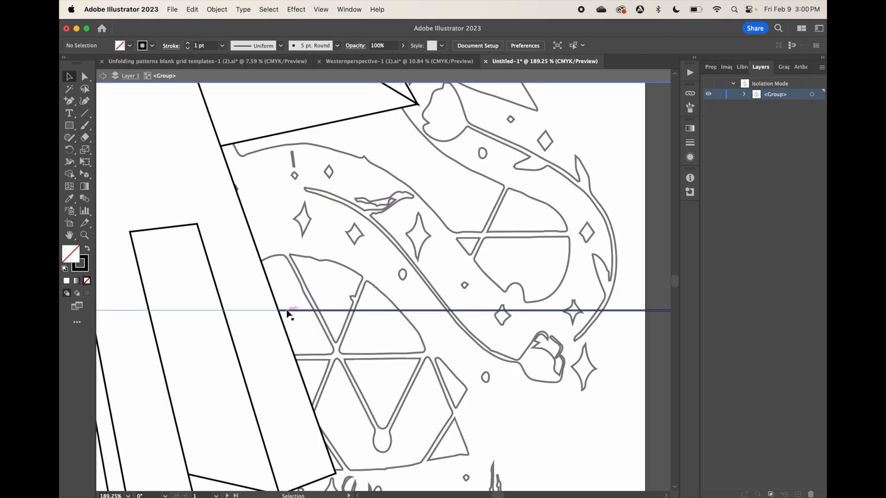
click(287, 312)
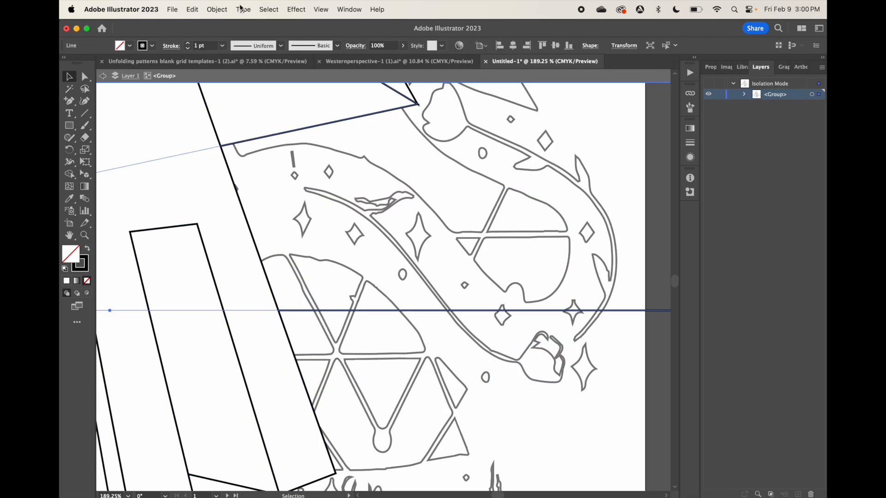
click(744, 94)
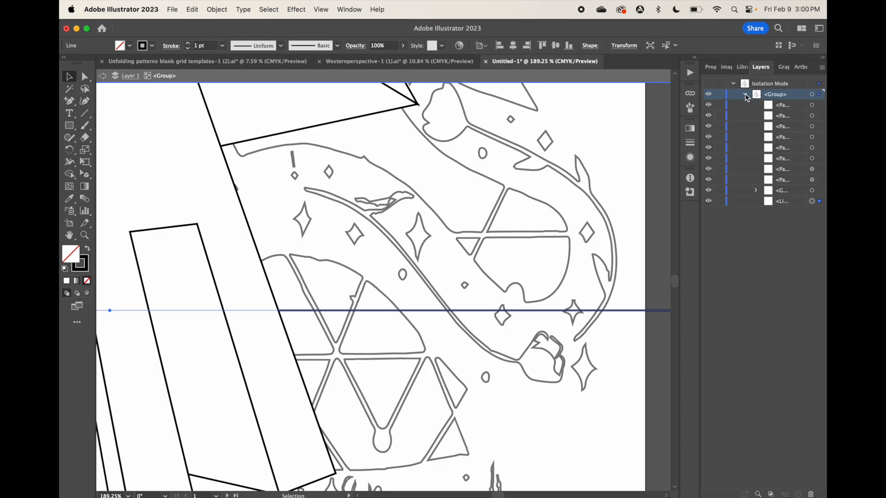
click(87, 138)
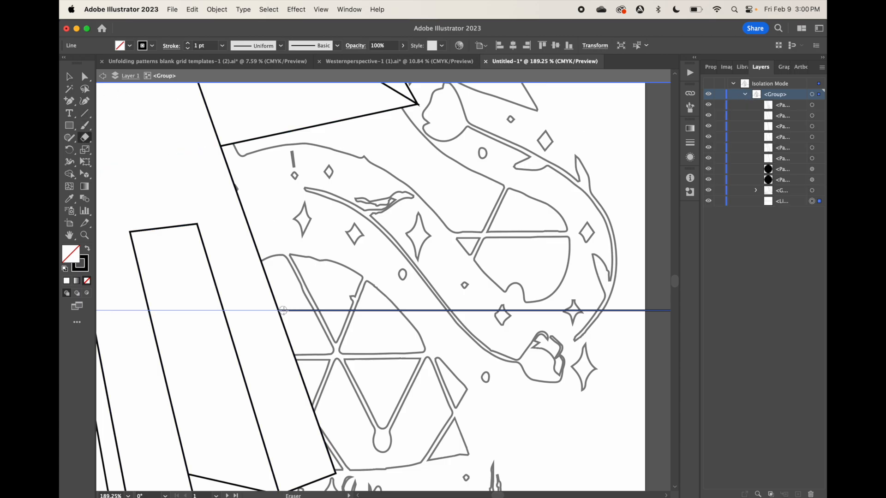
drag(283, 311, 350, 310)
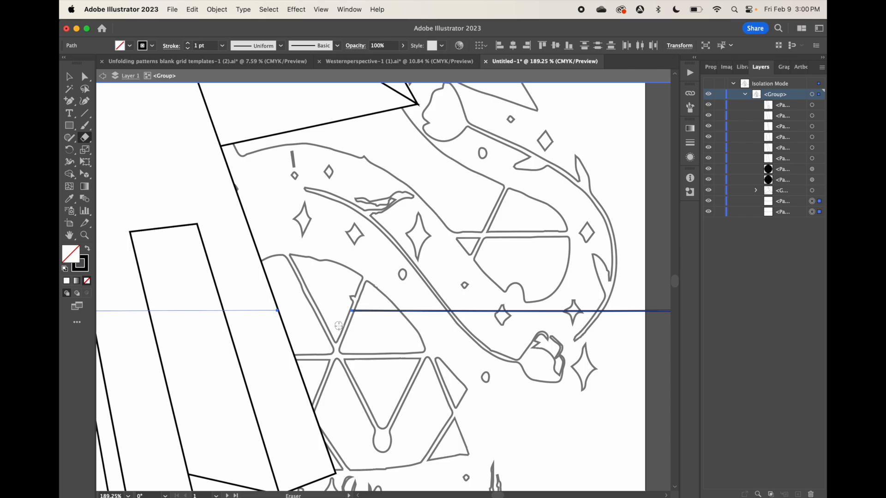
Undo the last erasure and try a shorter erasure of the horizon line inside the coil's triangular piece
key(super+z)
drag(346, 310, 329, 310)
key(super+z)
Add an anchor point to the horizon line near the coil's first divider
click(72, 102)
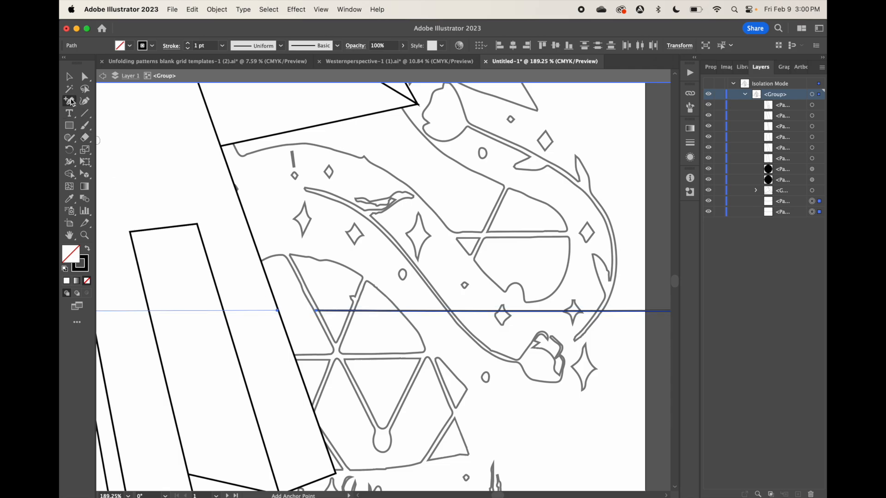
click(319, 311)
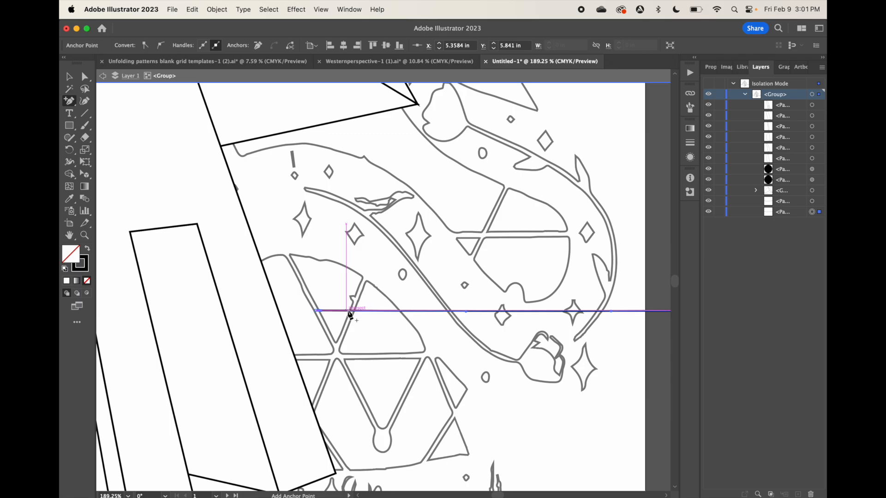
scroll(231, 237, up, 5)
scroll(230, 237, right, 3)
scroll(230, 237, down, 2)
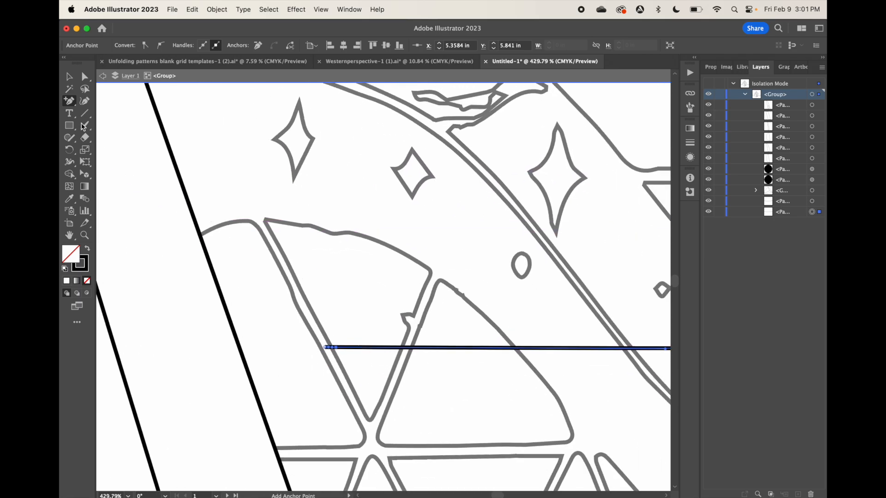
Try to erase the horizon line between the coil's first and second dividers
click(85, 137)
drag(398, 347, 343, 345)
key(super+z)
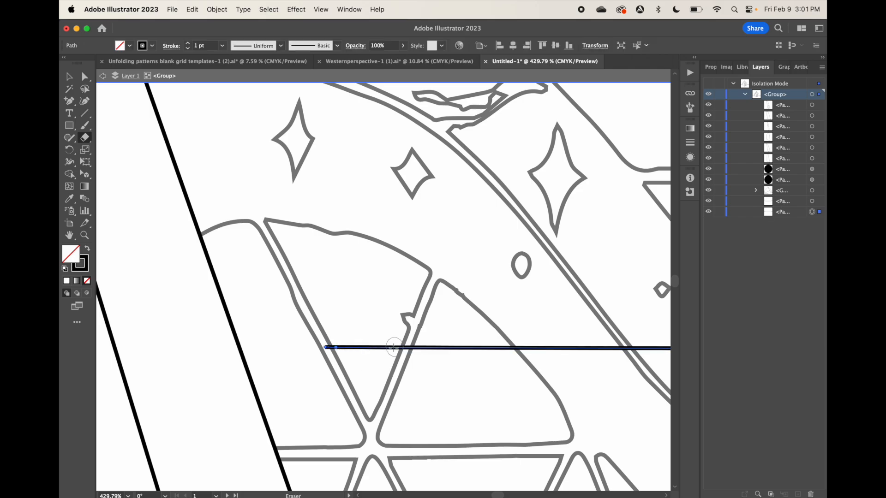
Align the line's new anchor with the first divider's right edge and erase the horizon between the two dividers
key(a)
click(336, 348)
scroll(335, 348, up, 5)
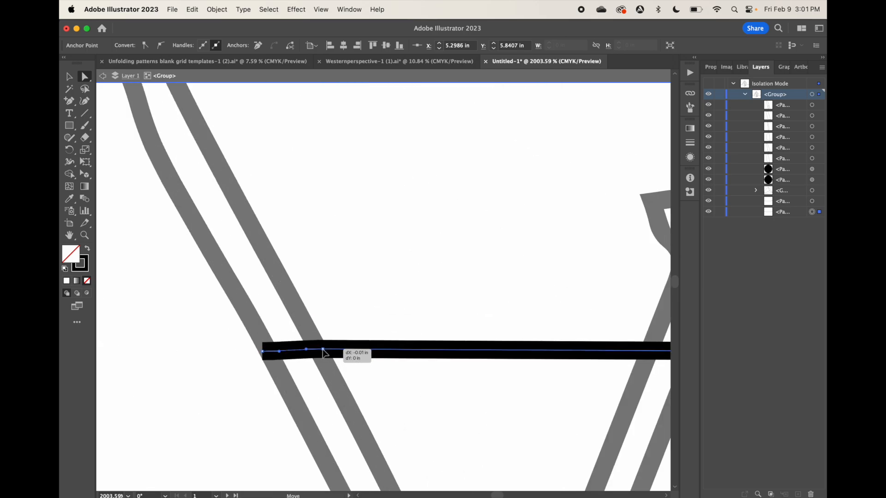
key(shift+e)
drag(362, 350, 512, 343)
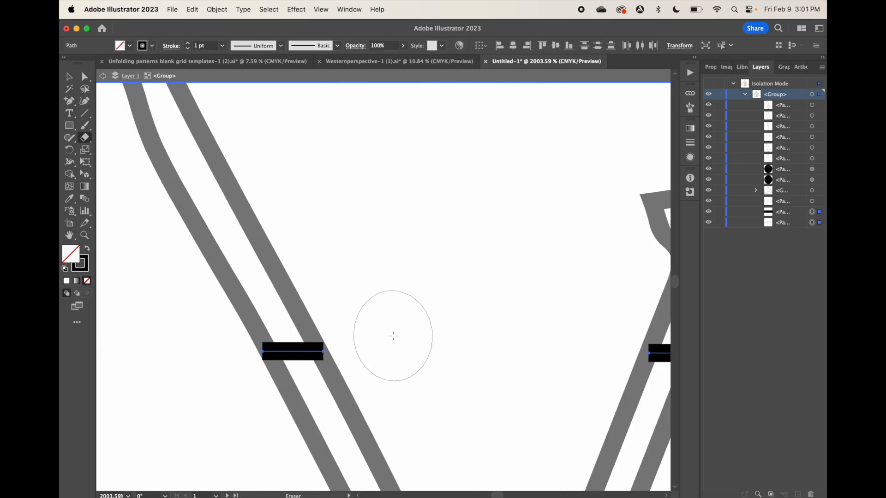
Try to erase the horizon line just past the coil's second divider
scroll(391, 337, right, 8)
drag(437, 347, 351, 348)
key(super+z)
Add an anchor point to the horizon line at the coil's second divider and erase the stretch just past that divider
click(70, 101)
click(303, 344)
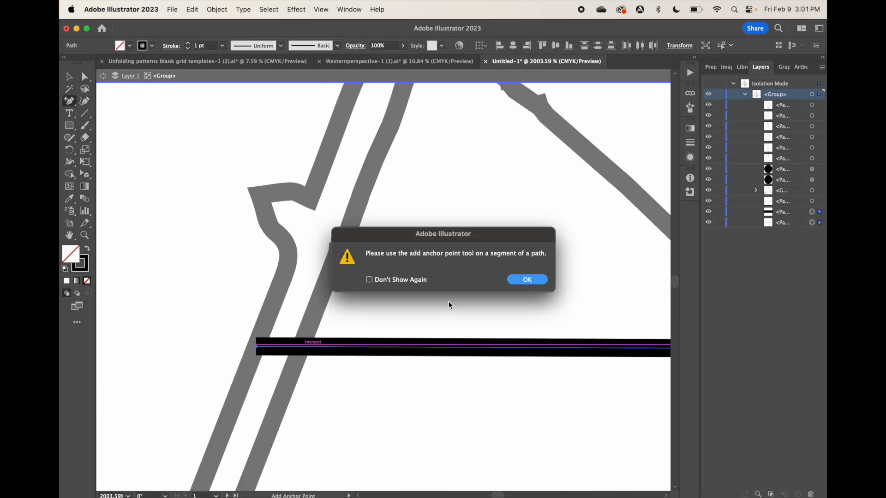
click(527, 279)
click(305, 346)
click(84, 137)
drag(538, 341, 251, 350)
key(a)
scroll(301, 344, down, 10)
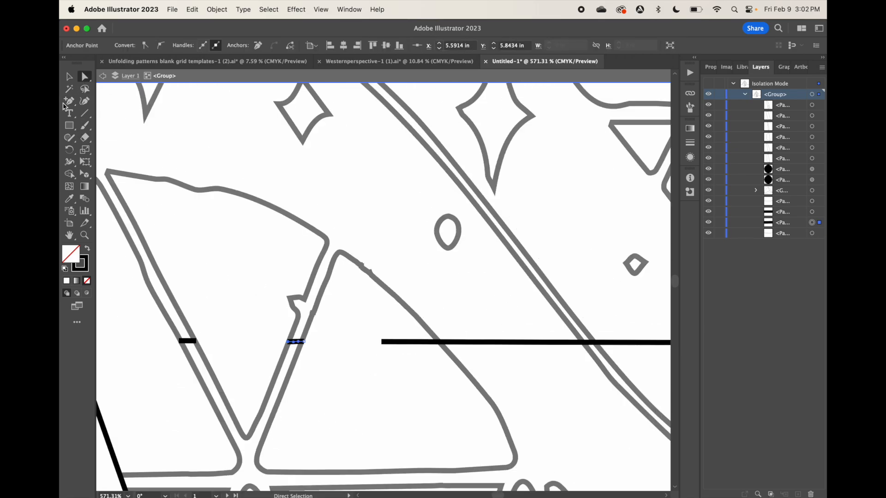
Move the start point of the remaining horizon line to the coil's outer edge, clearing it from the coil's interior
key(shift+e)
scroll(390, 335, right, 5)
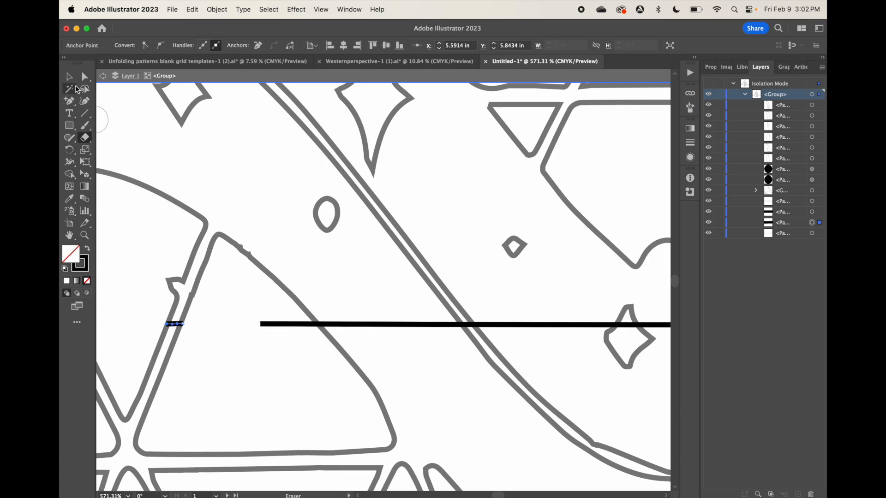
click(85, 77)
drag(261, 324, 318, 324)
scroll(344, 325, down, 2)
scroll(351, 327, right, 3)
click(363, 329)
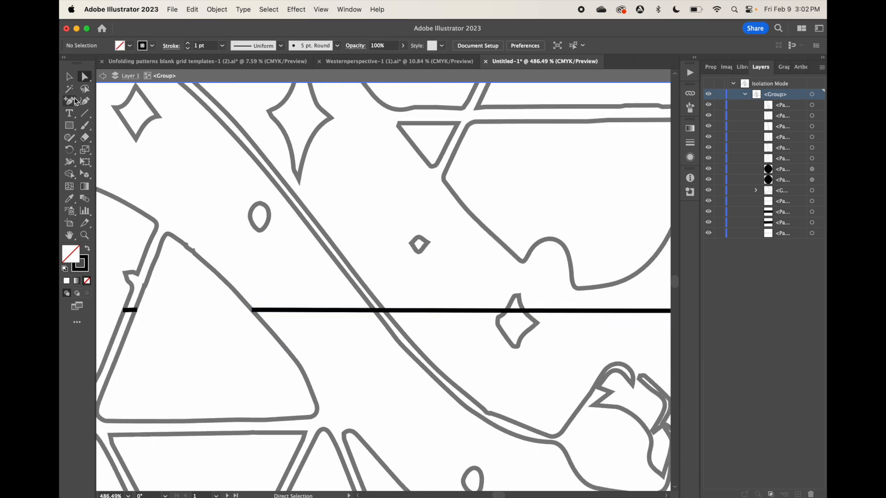
Leave the group's isolation and fill the long flower stem crossing the horizon line with white
click(69, 77)
double_click(414, 357)
click(129, 46)
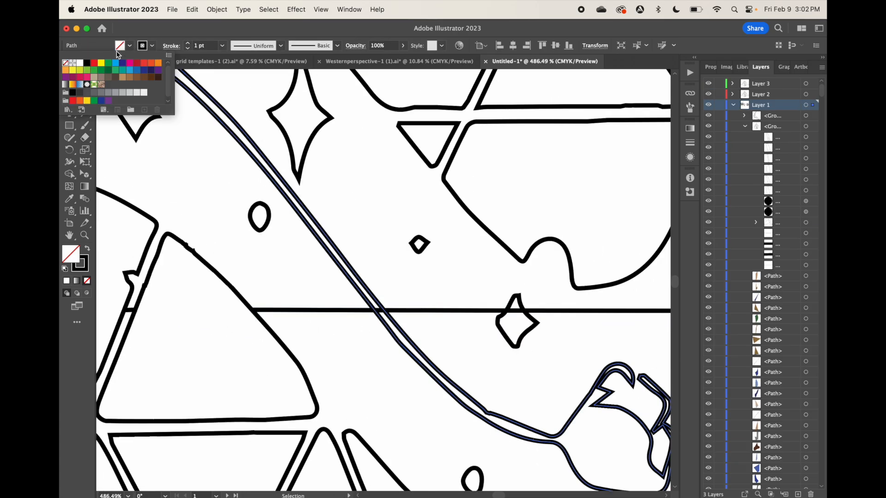
click(81, 65)
Fill the two small stars that overlap the horizon line with white
click(527, 331)
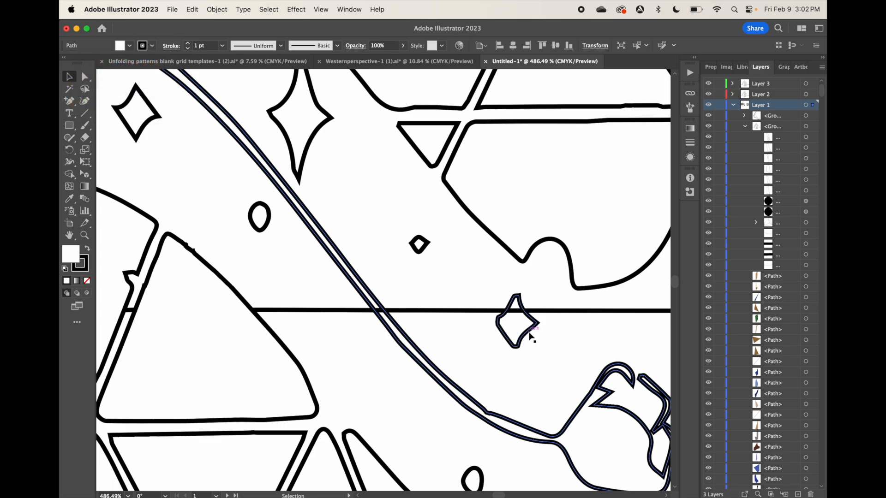
click(528, 334)
click(130, 45)
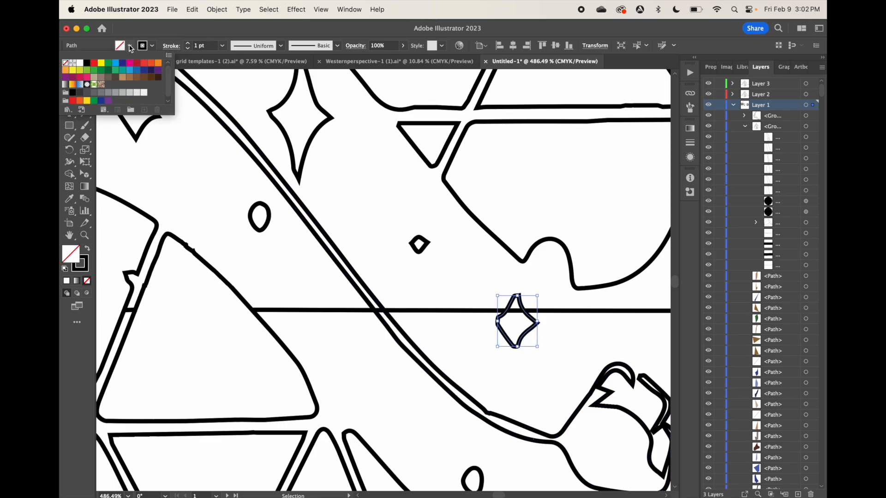
click(80, 64)
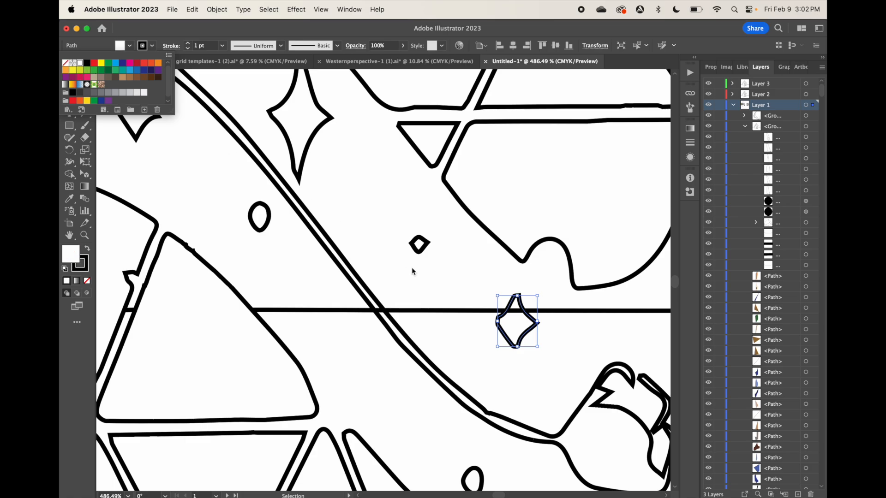
click(412, 268)
scroll(411, 268, down, 5)
scroll(412, 268, right, 4)
scroll(412, 267, down, 1)
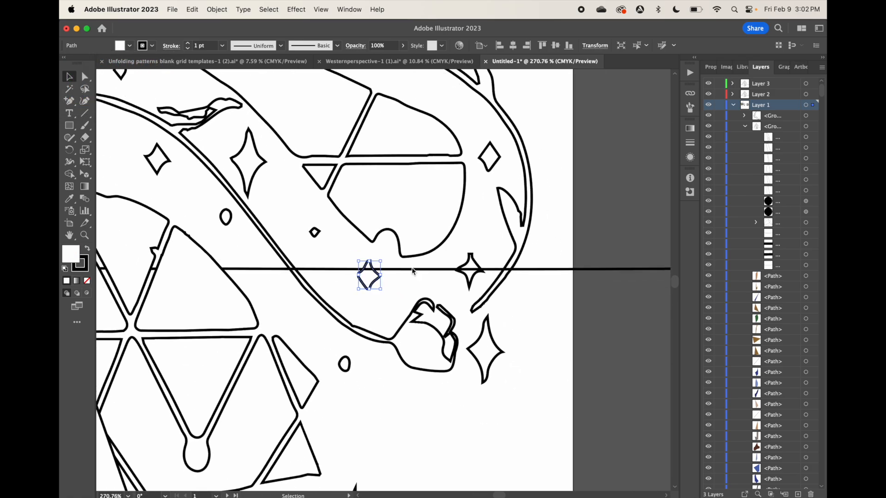
click(475, 275)
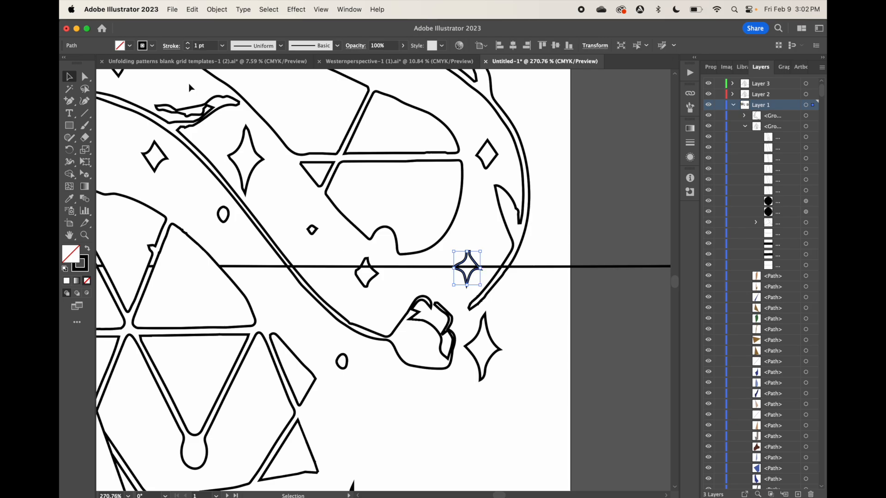
click(129, 45)
click(80, 63)
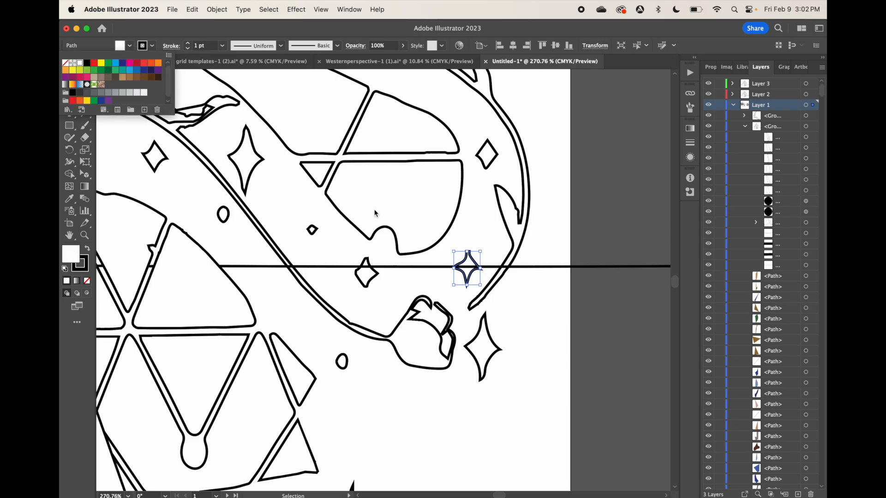
Fill the outer leafy stem crossing the horizon near the page edge with white and exit its isolation
click(503, 280)
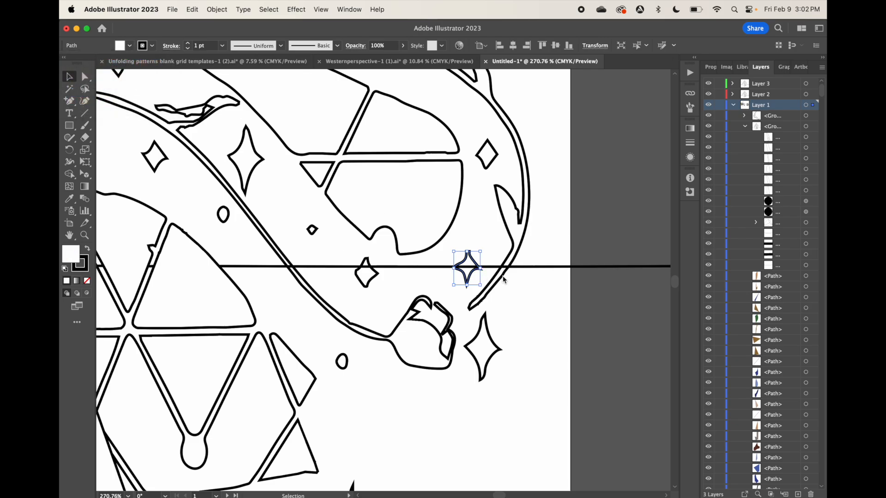
click(503, 279)
double_click(503, 279)
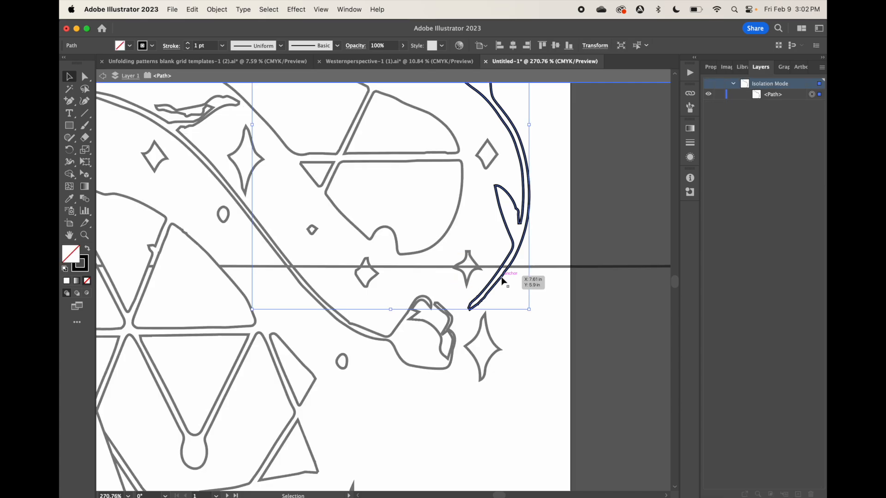
click(129, 46)
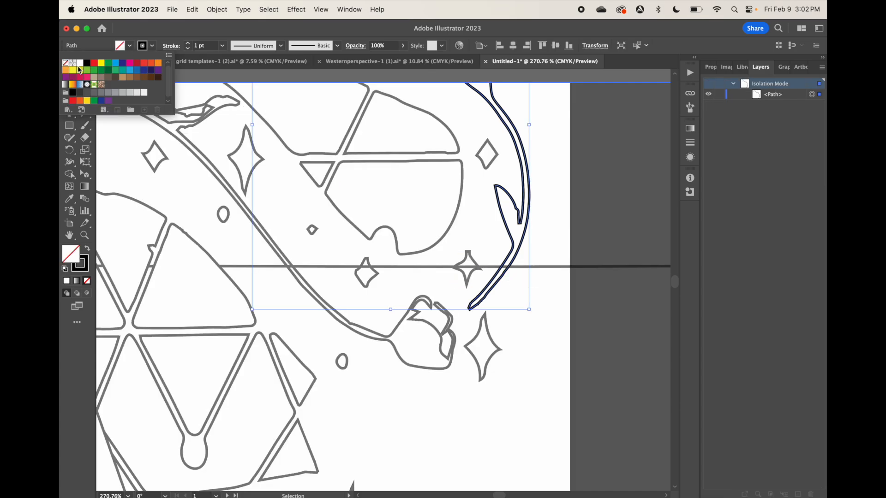
click(80, 62)
click(355, 359)
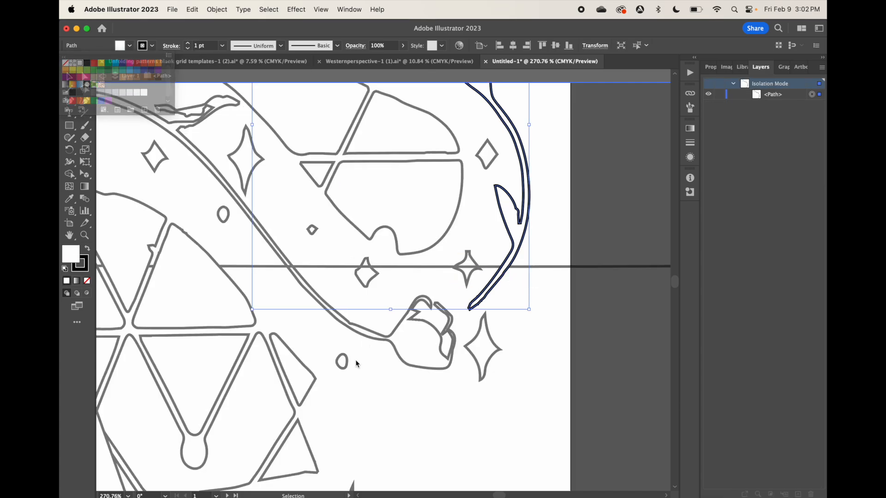
click(552, 367)
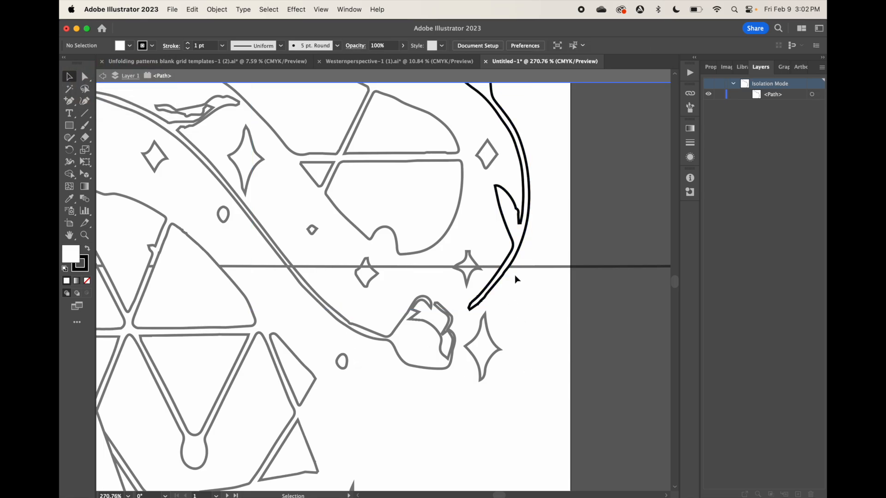
click(102, 76)
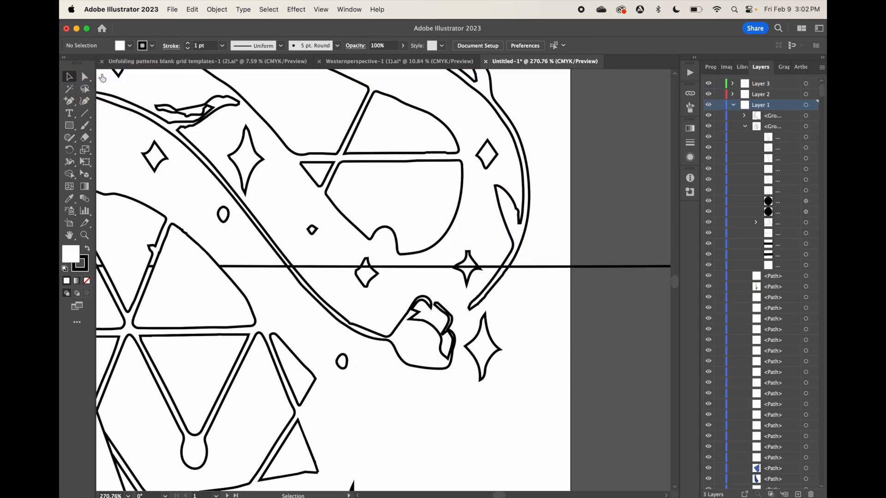
Select both white-filled stems and both stars on the horizon and bring them to the front
click(314, 298)
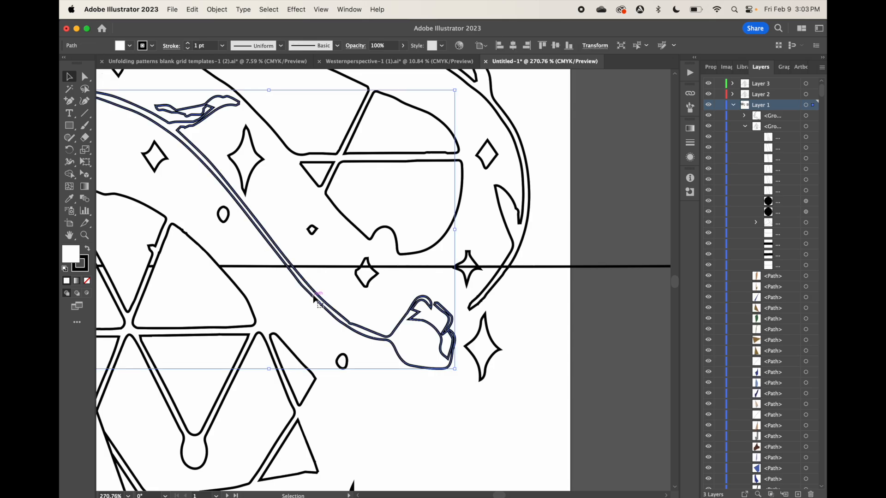
shift+click(512, 239)
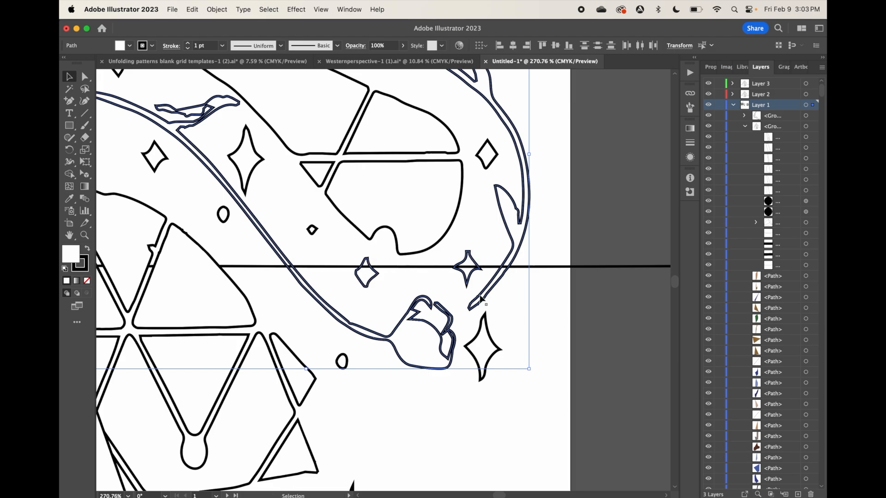
right_click(450, 326)
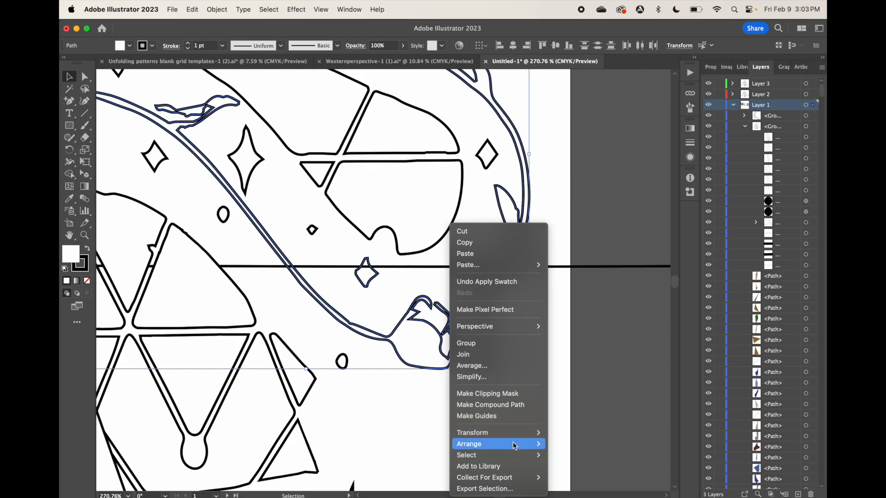
mouse_move(516, 444)
click(578, 442)
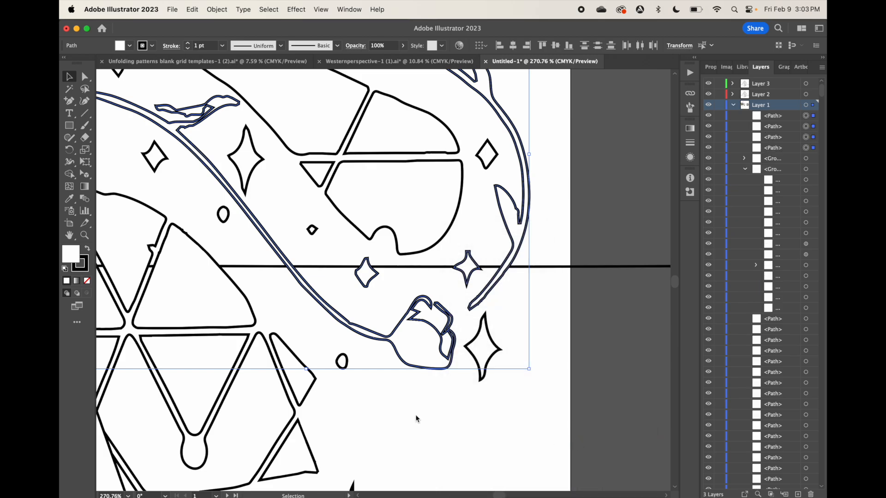
scroll(416, 415, down, 5)
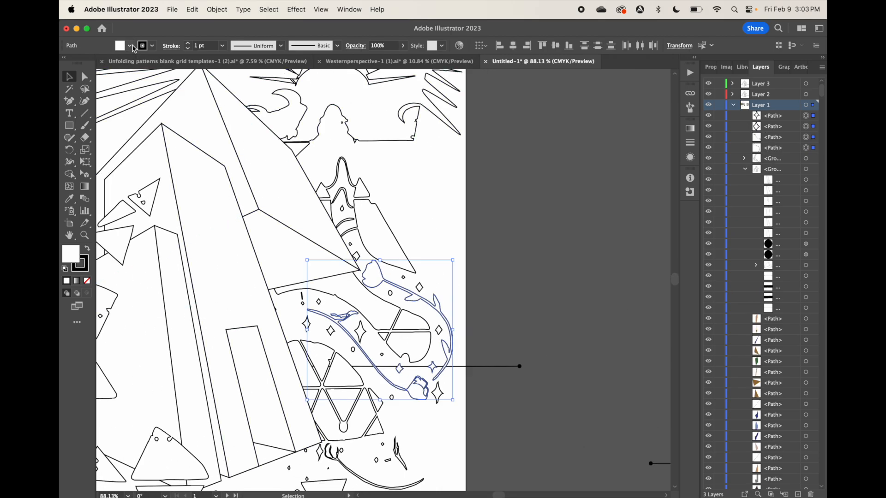
click(385, 193)
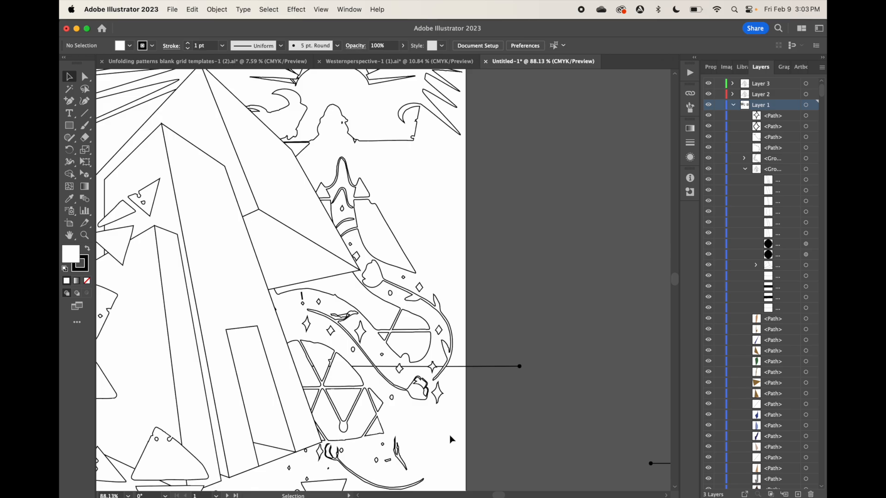
Isolate the horizon line path and erase its stretch between the inner flower stem and the outer leafy stem
click(385, 367)
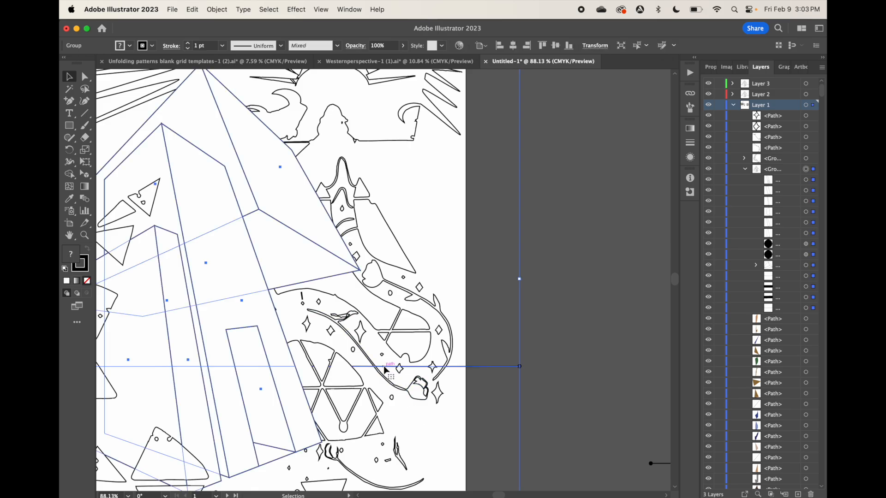
double_click(385, 366)
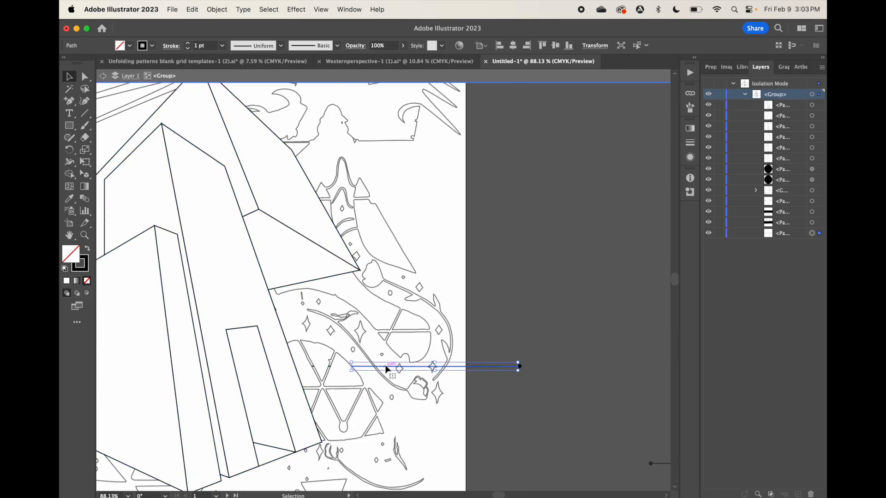
double_click(386, 368)
scroll(394, 387, up, 2)
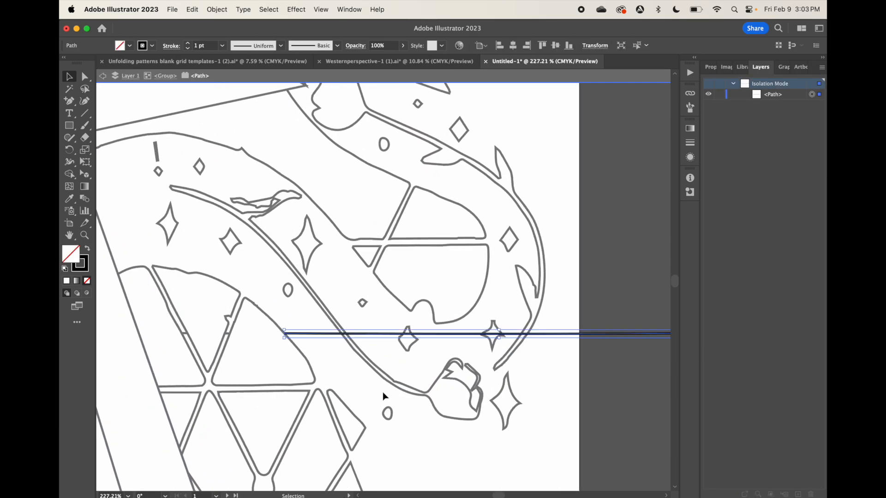
click(85, 137)
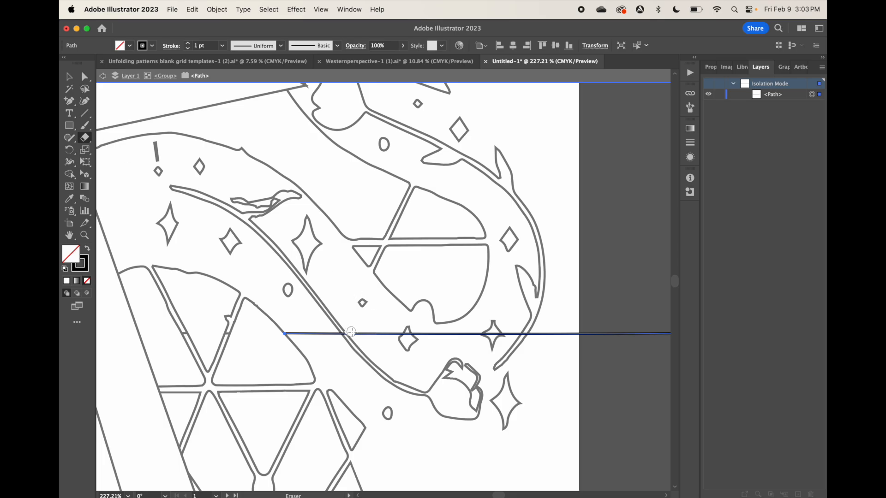
drag(351, 332, 523, 330)
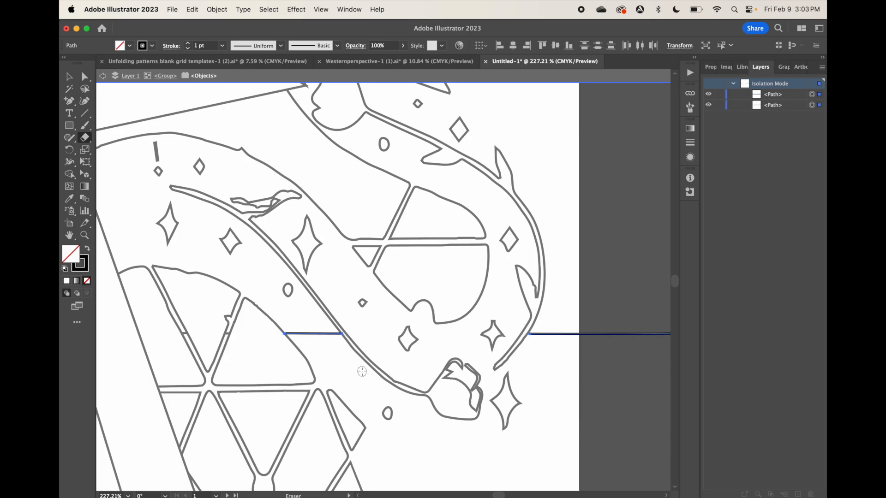
scroll(362, 372, down, 5)
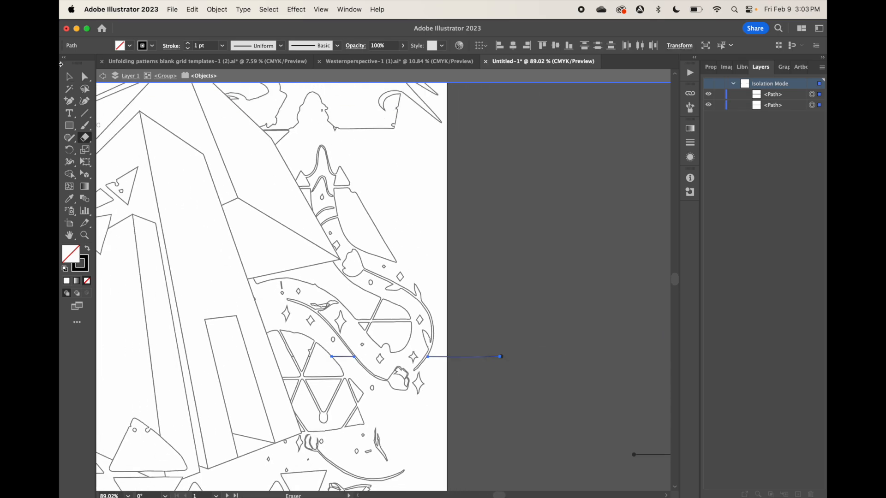
click(102, 76)
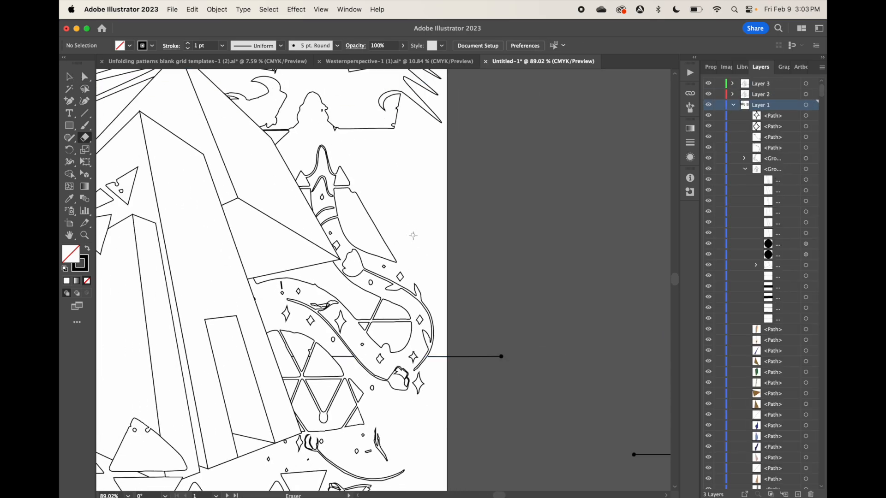
Select all segments of the lower segmented circle beside the tower and move them up to line its crossbar up with the horizon
scroll(413, 235, down, 3)
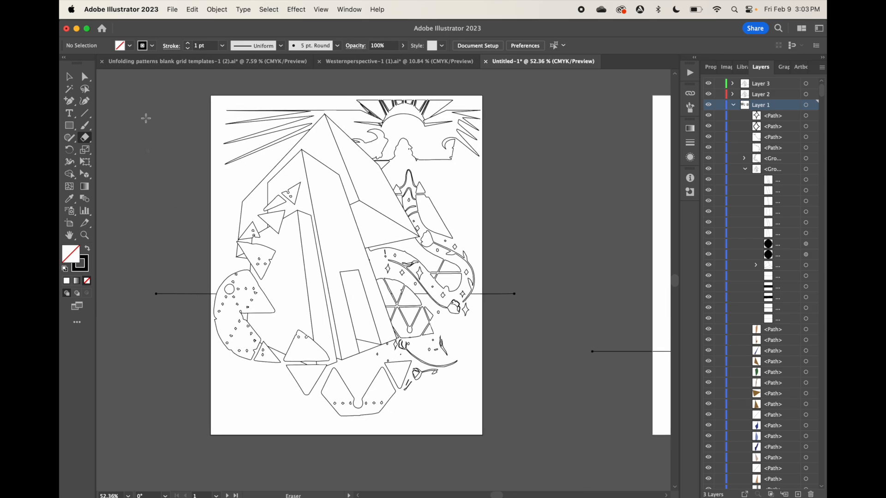
click(69, 76)
click(386, 286)
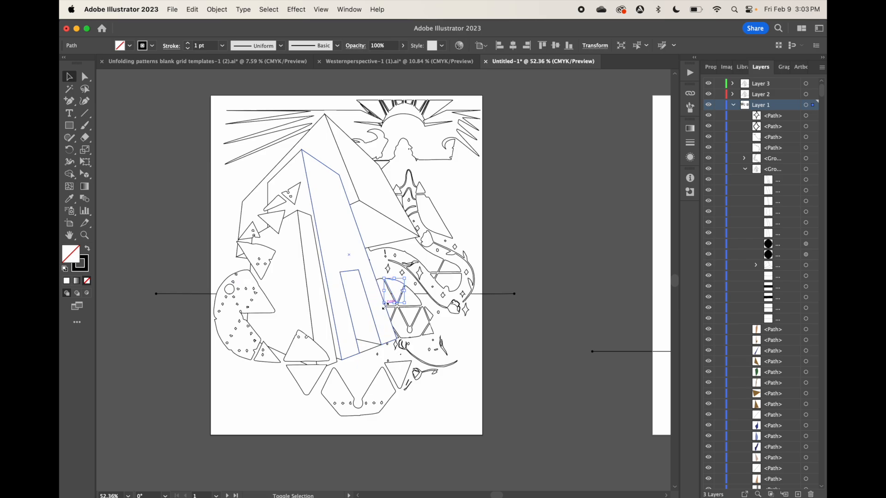
shift+click(418, 297)
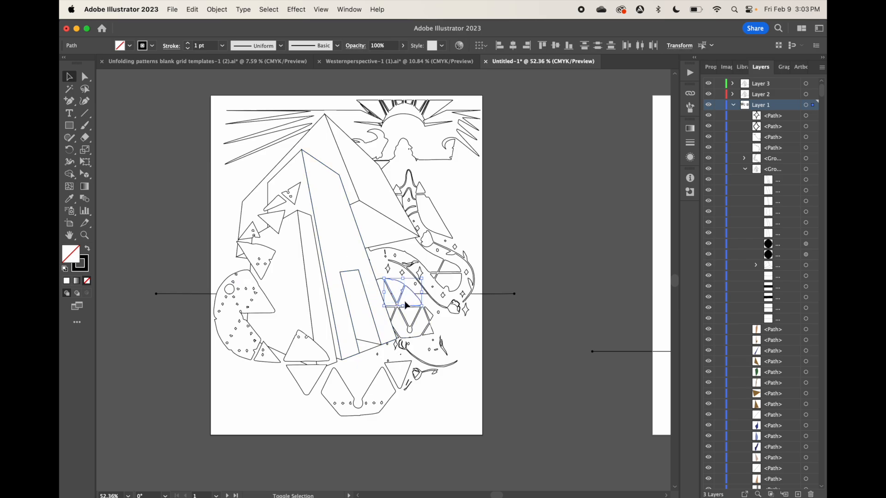
shift+click(393, 313)
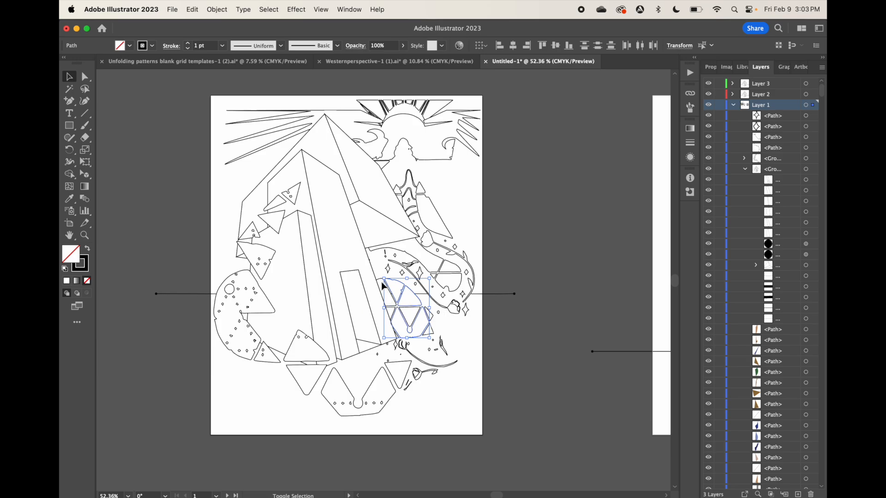
scroll(381, 283, up, 5)
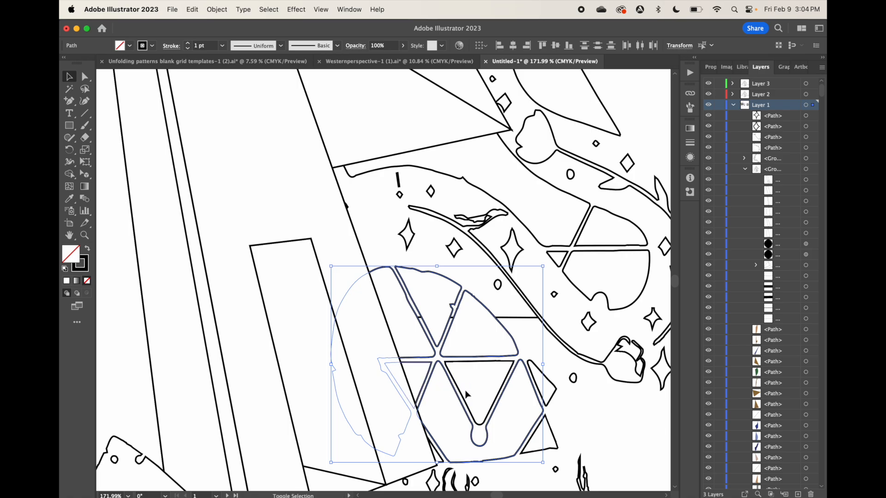
shift+click(472, 430)
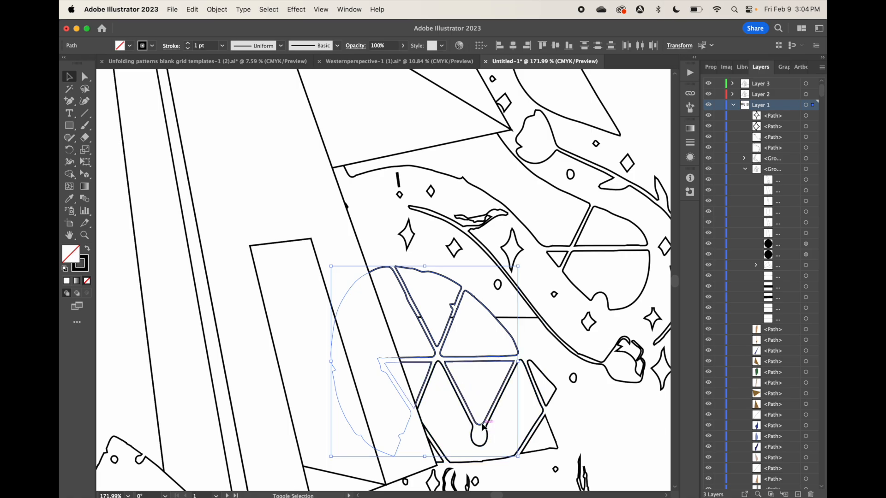
shift+click(544, 401)
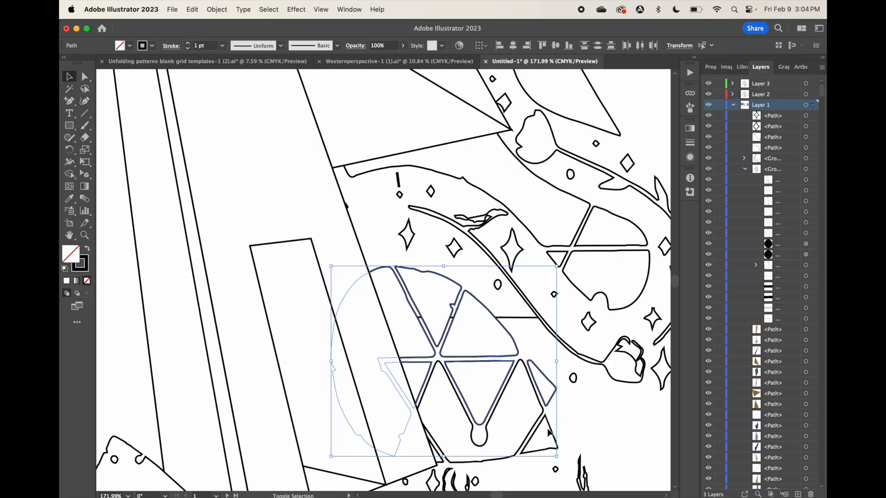
shift+click(542, 433)
shift+click(536, 442)
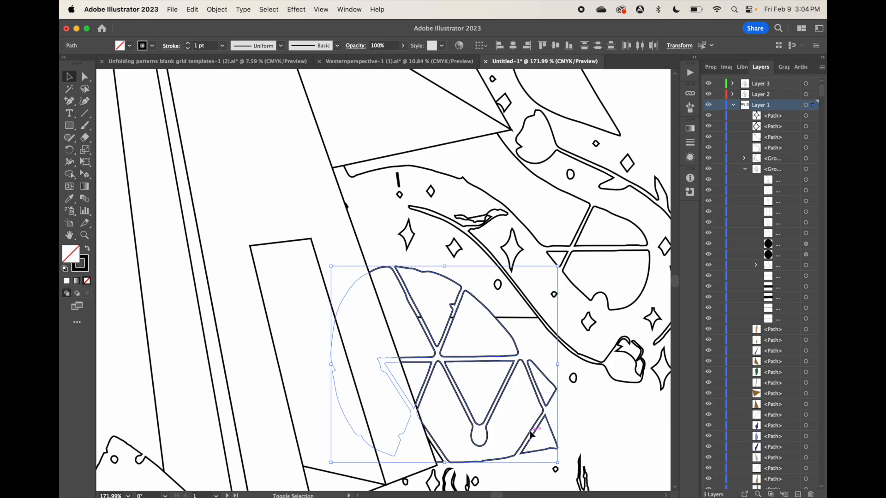
drag(431, 365, 419, 324)
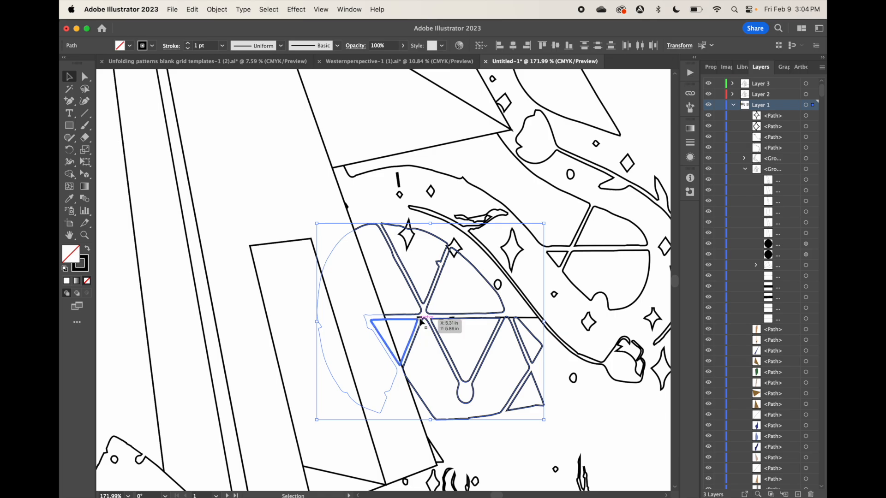
Isolate the house group and delete the two short leftover horizon fragments overlapping the segmented circle's crossbar, ending the isolation of the group
double_click(420, 319)
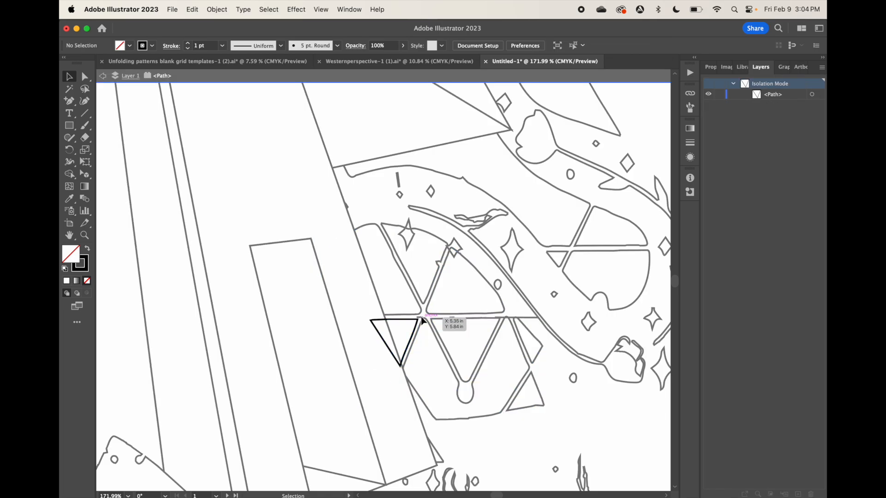
scroll(421, 319, up, 6)
key(Escape)
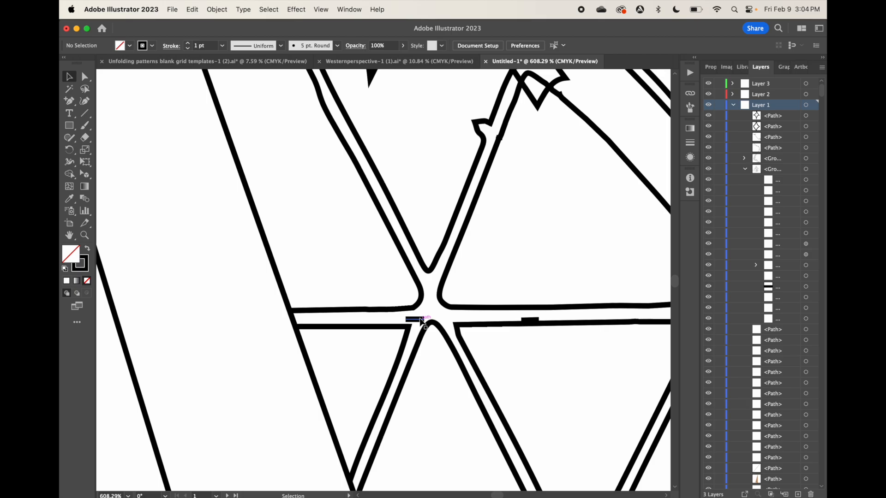
double_click(420, 320)
click(419, 321)
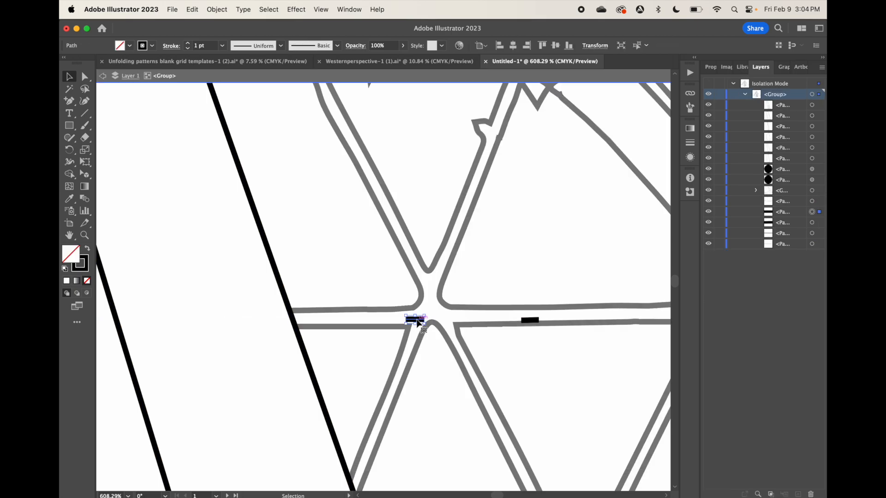
drag(418, 322, 486, 396)
scroll(487, 395, right, 5)
scroll(487, 396, down, 2)
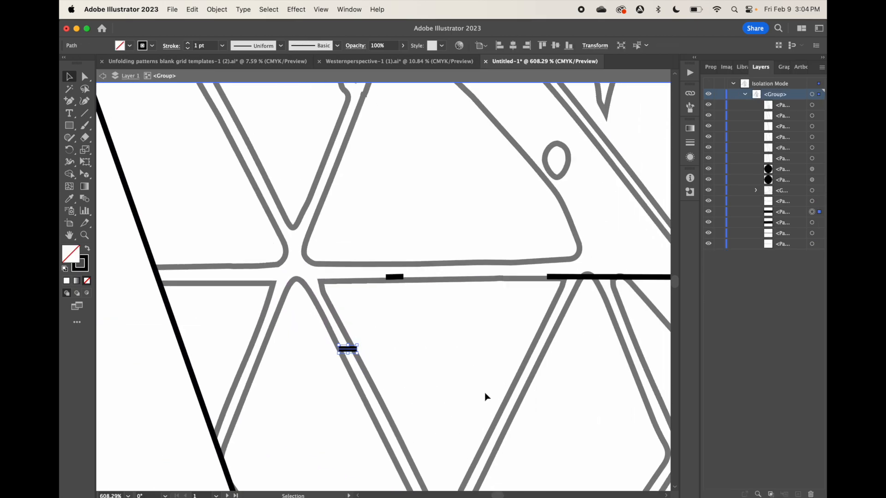
key(Delete)
click(400, 278)
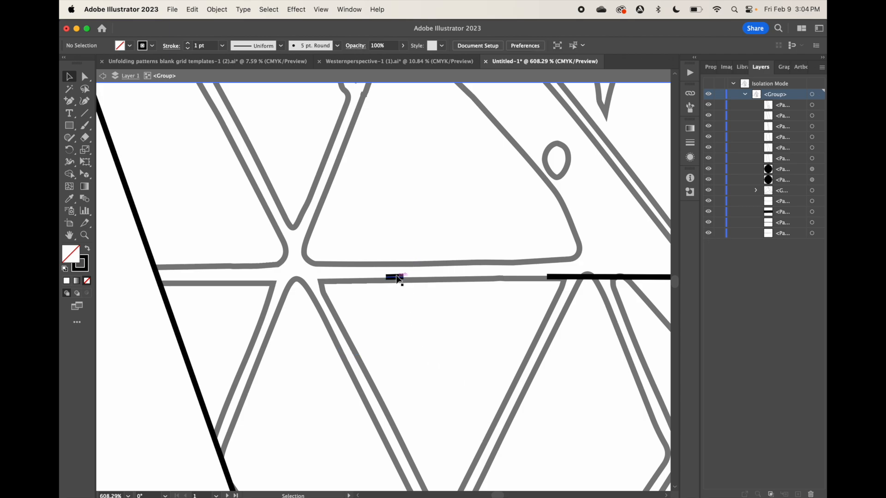
key(Delete)
scroll(434, 285, down, 3)
scroll(434, 285, down, 3)
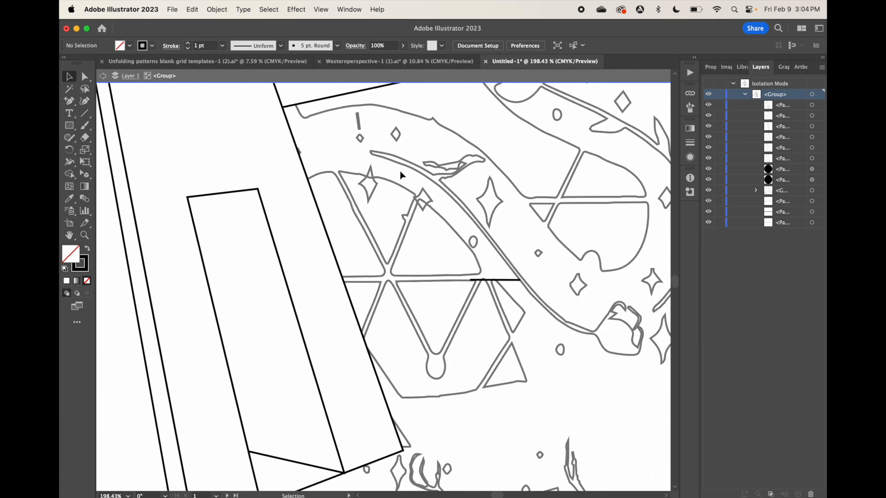
click(103, 76)
Move the two stars overlapping the segmented circle's outline inside its upper wedges
click(375, 194)
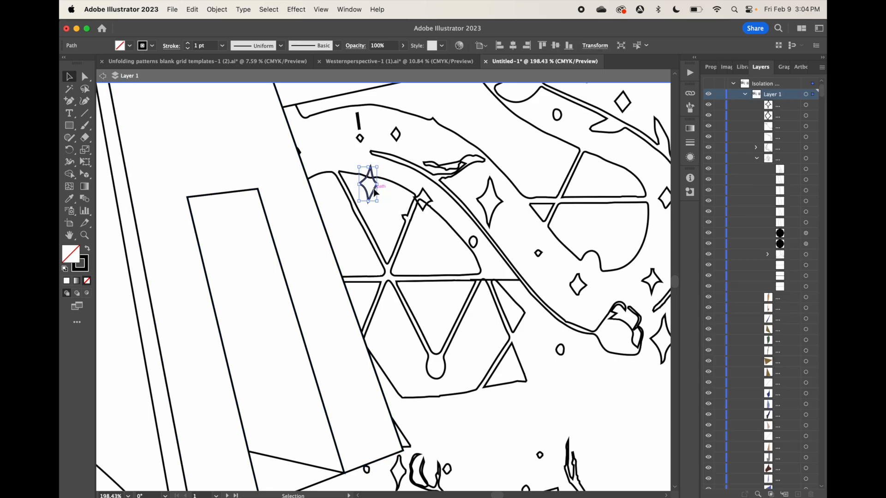
drag(375, 194, 438, 249)
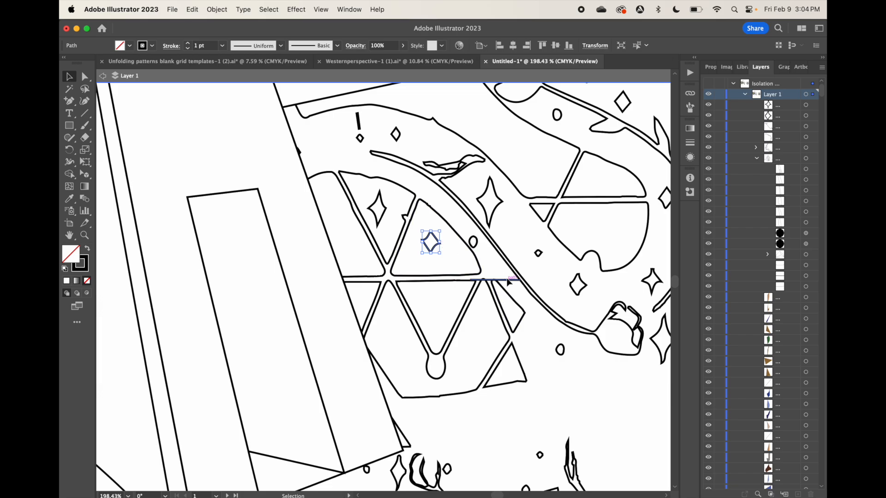
Isolate the house group and shorten the inner end of the horizon piece to the corner of the circle's lower wedge
click(509, 280)
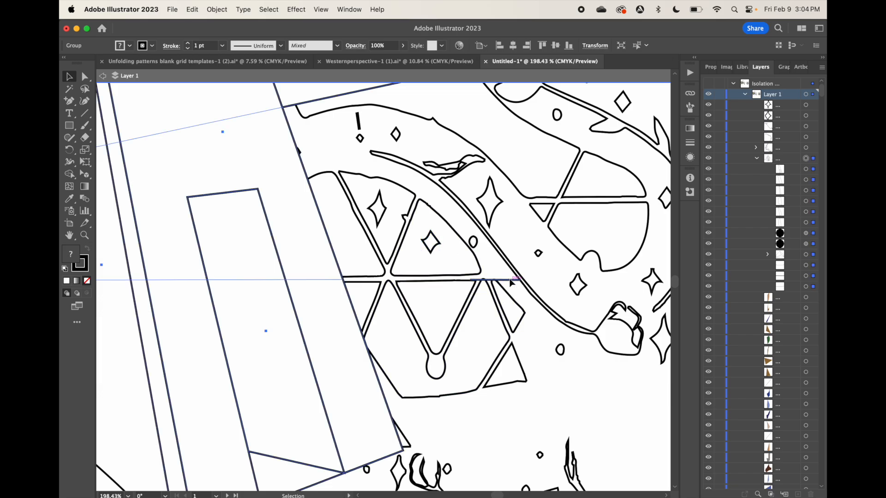
double_click(511, 281)
key(a)
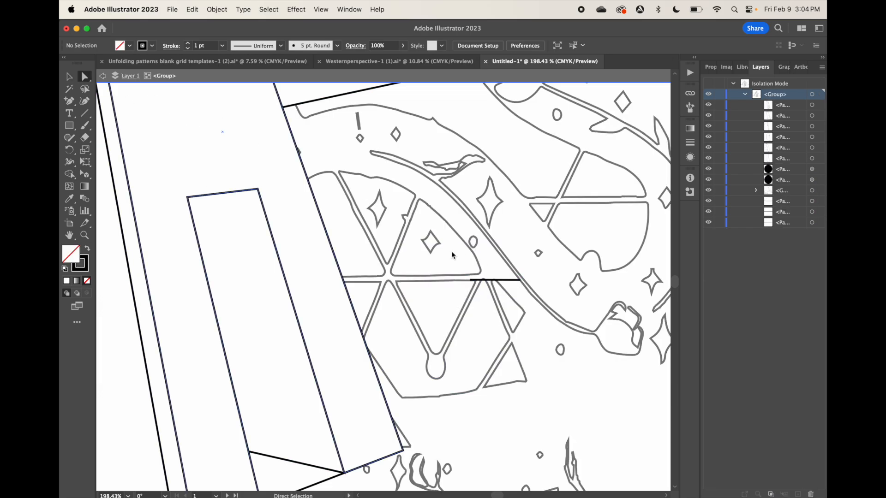
drag(470, 280, 476, 281)
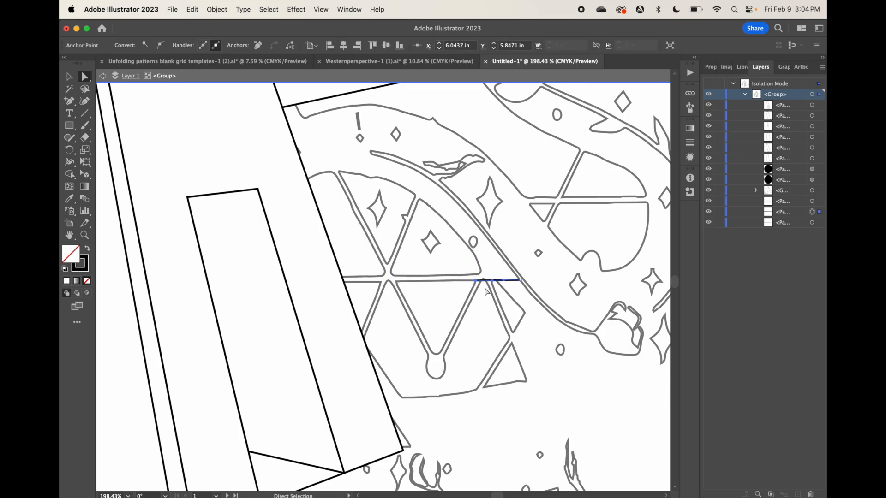
Erase the horizon piece across the top of the circle's small outer wedge and exit isolation
scroll(522, 247, up, 8)
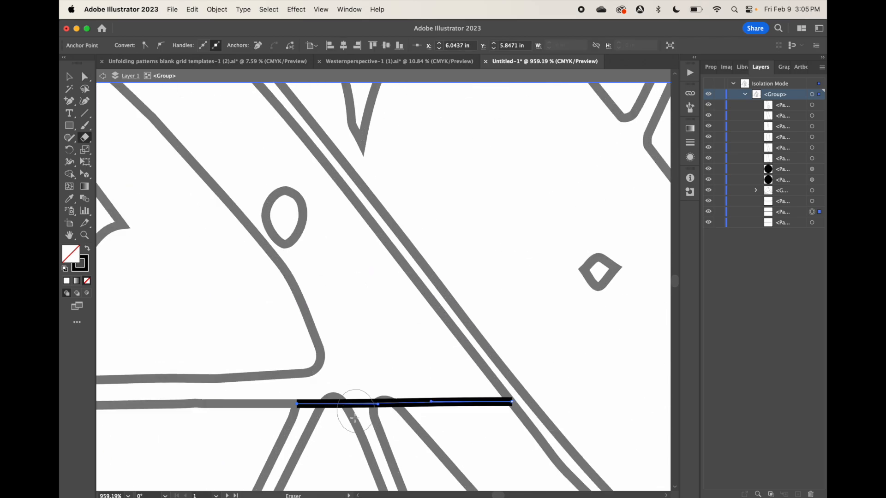
key(shift+e)
mouse_move(338, 427)
mouse_down()
mouse_move(345, 421)
mouse_move(402, 436)
mouse_up()
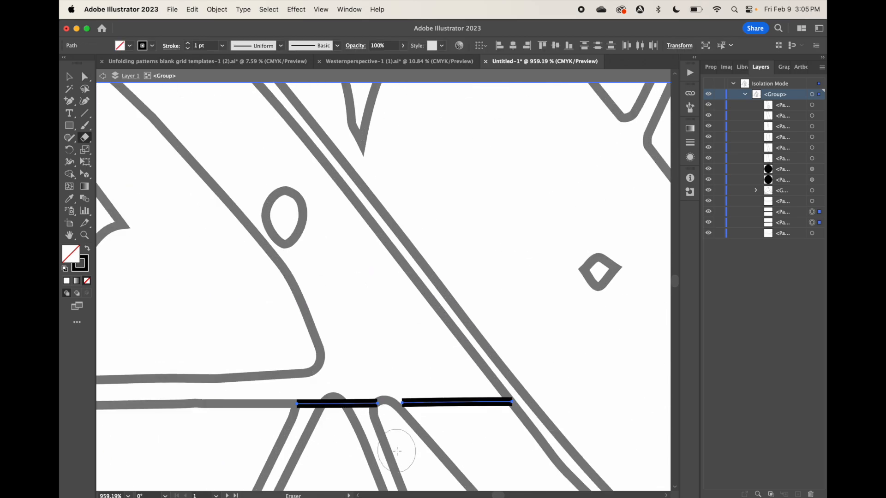
scroll(392, 449, down, 9)
click(102, 76)
Select the house, snake shapes and horizon on the first artboard and shift them slightly down
scroll(102, 78, down, 10)
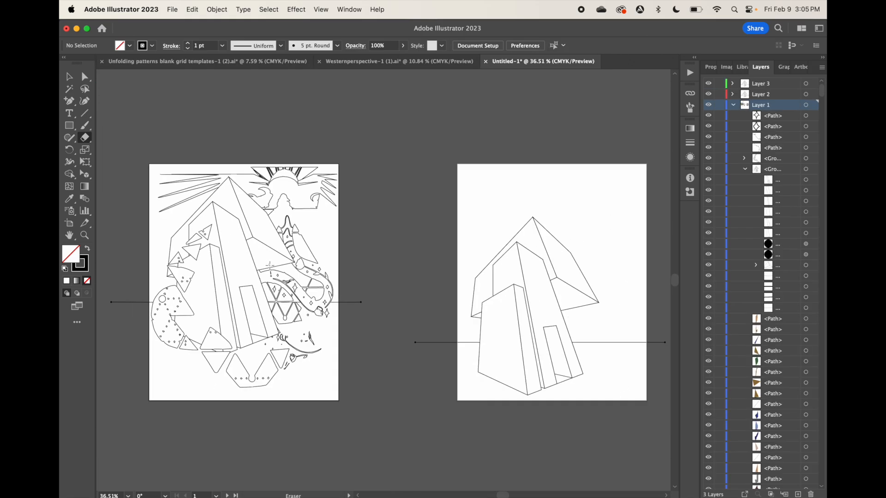
click(69, 77)
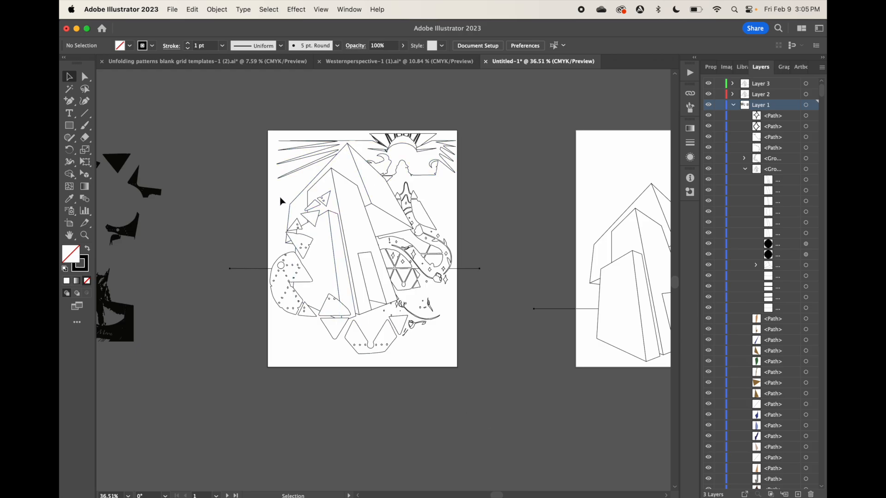
drag(310, 224, 449, 351)
drag(355, 263, 358, 273)
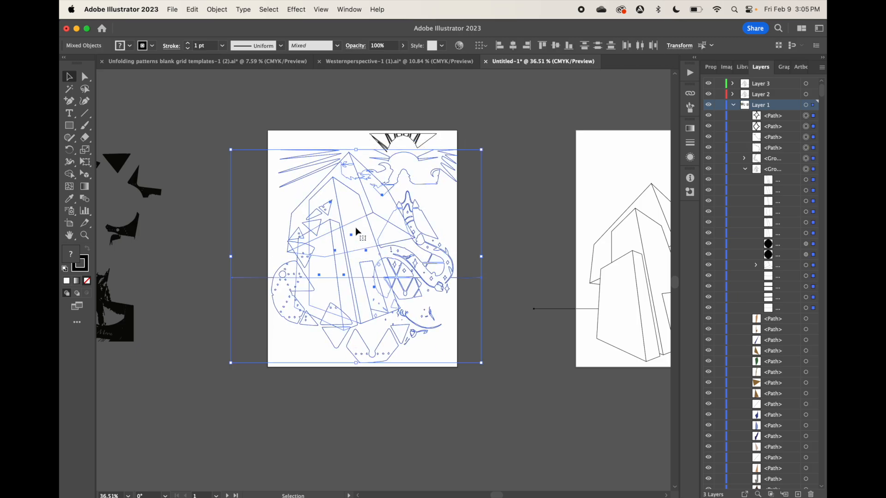
Select all the sun's rays at the top of the first artboard, nudge them slightly to center over the sun, and deselect
click(382, 133)
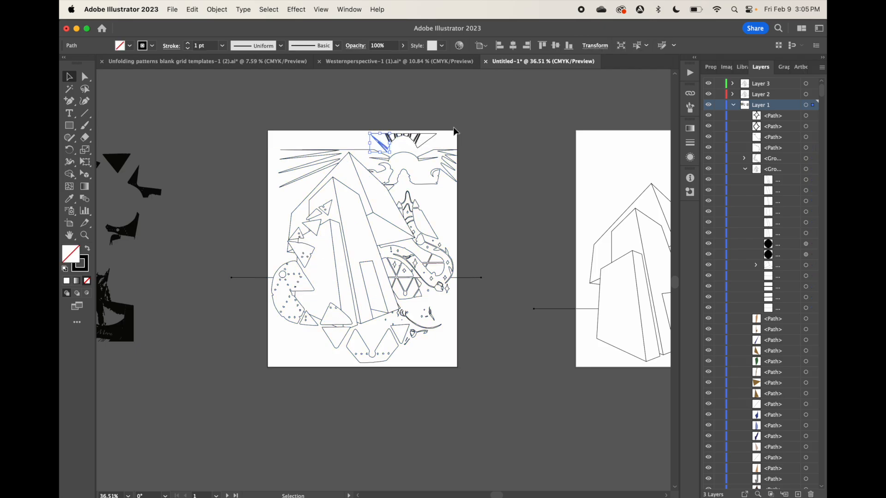
shift+click(386, 141)
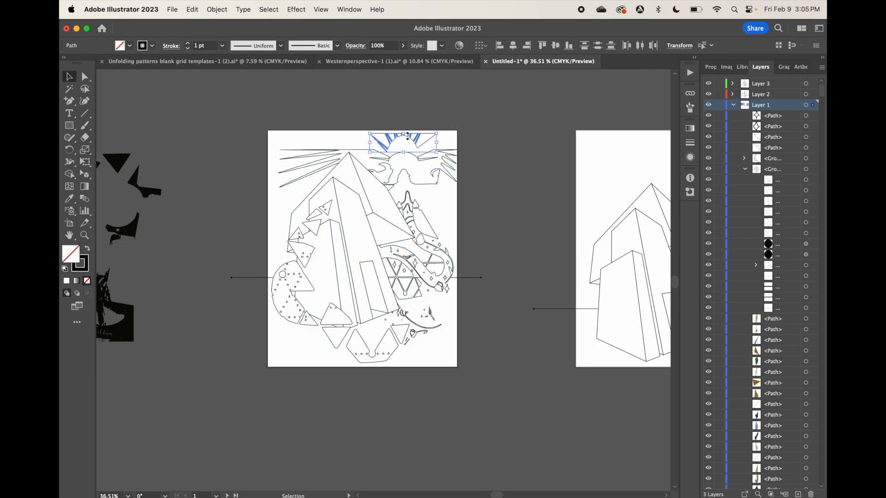
mouse_move(407, 136)
mouse_down()
mouse_move(414, 143)
mouse_move(408, 134)
mouse_up()
click(505, 167)
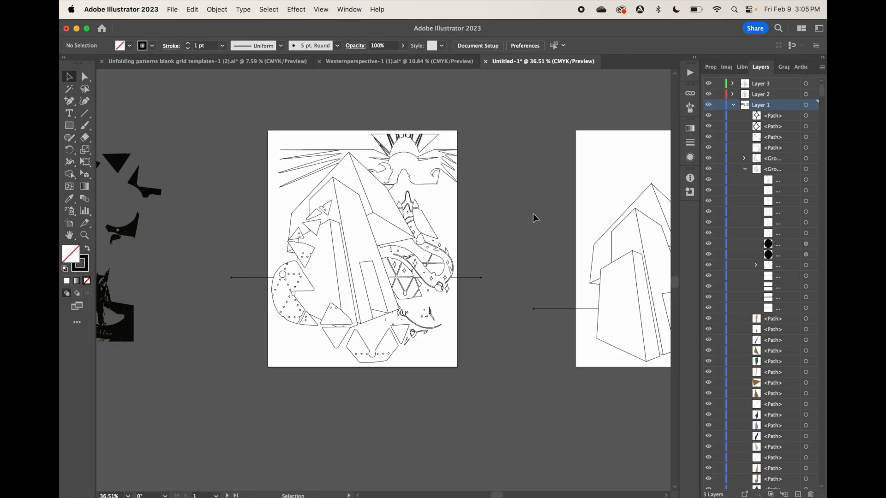
Collapse Layer 1's contents and make Layer 2 the active layer for the second artboard
scroll(497, 254, down, 4)
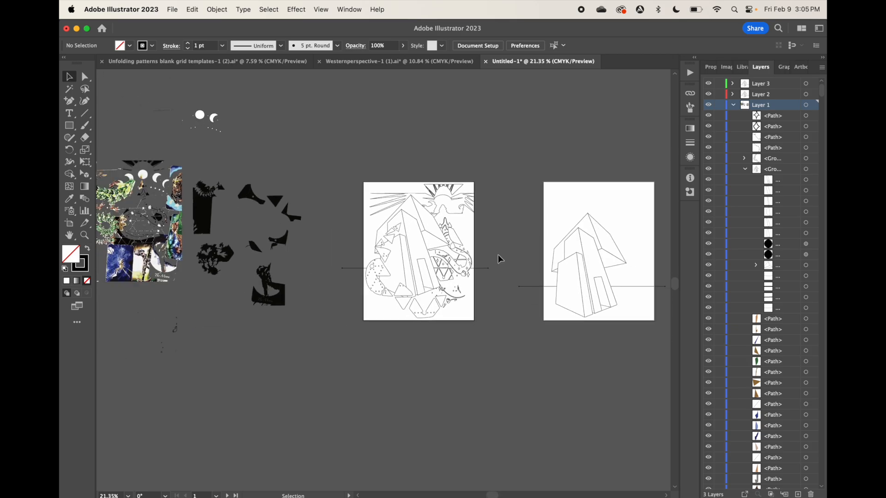
scroll(498, 255, right, 5)
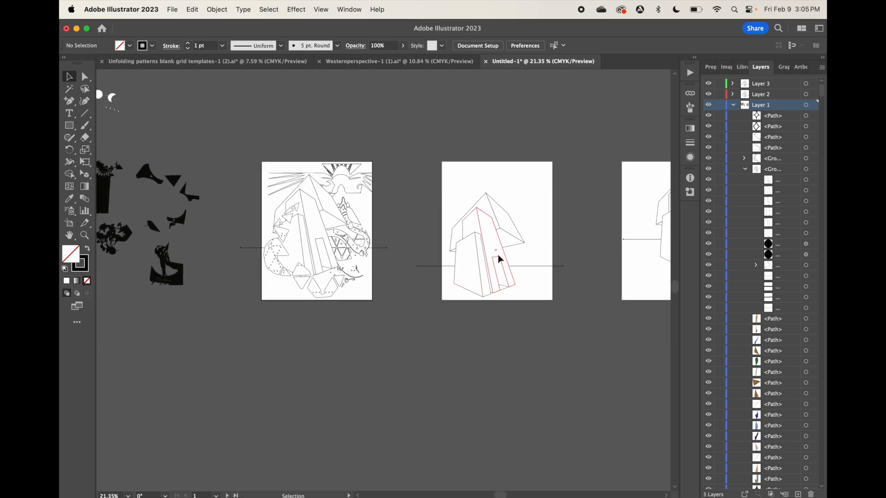
click(733, 106)
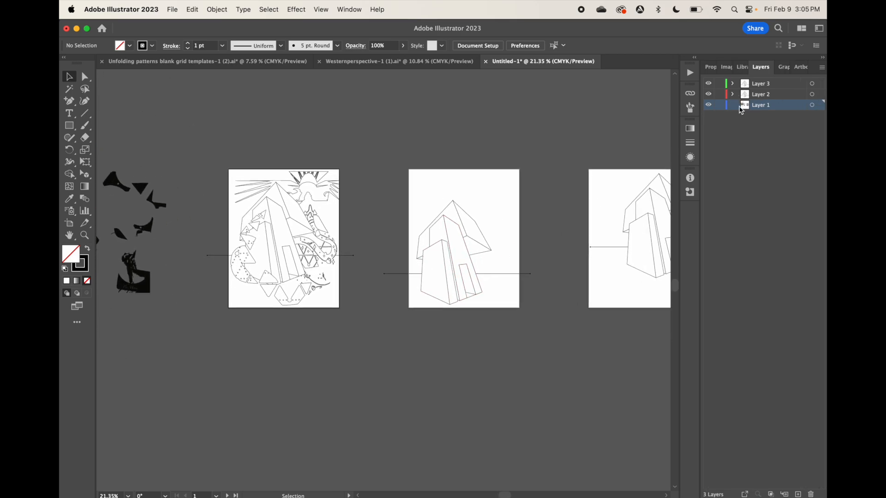
click(775, 97)
Place the keyboard photo from the Downloads folder on Layer 2 and scale it down above the middle artboard, slightly smaller than the page
mouse_move(341, 480)
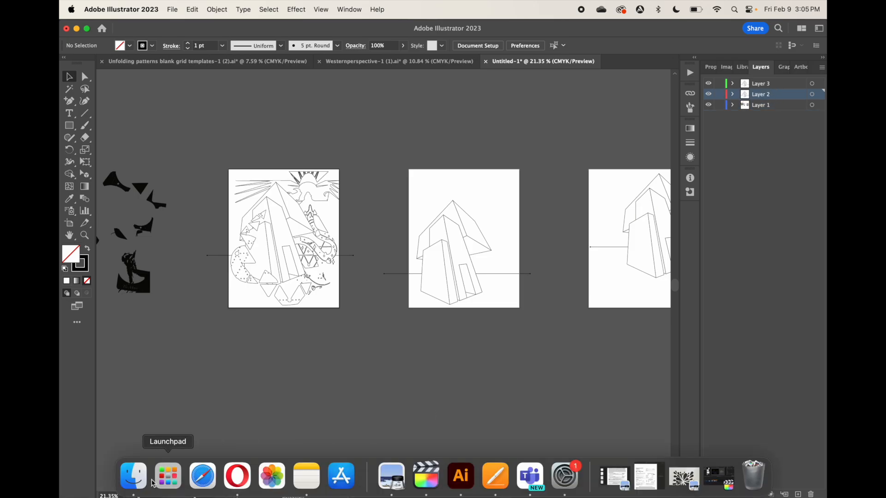
click(134, 477)
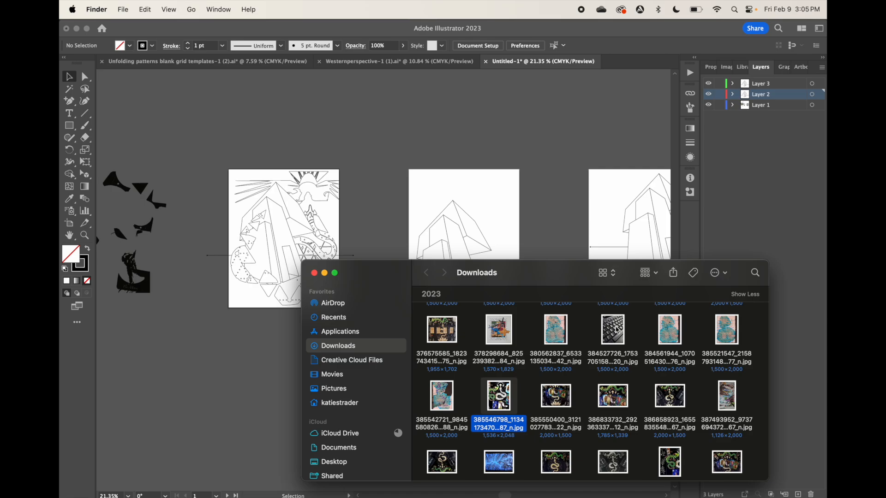
drag(616, 329, 567, 120)
scroll(568, 121, down, 5)
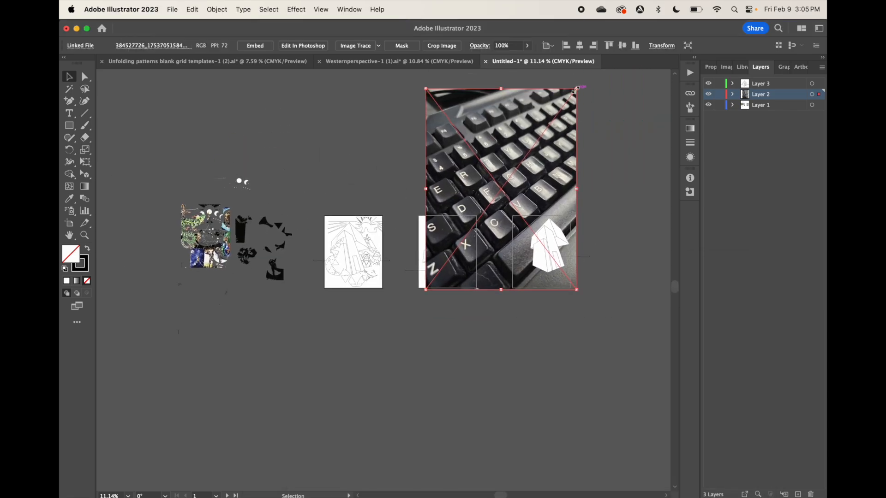
drag(575, 89, 444, 142)
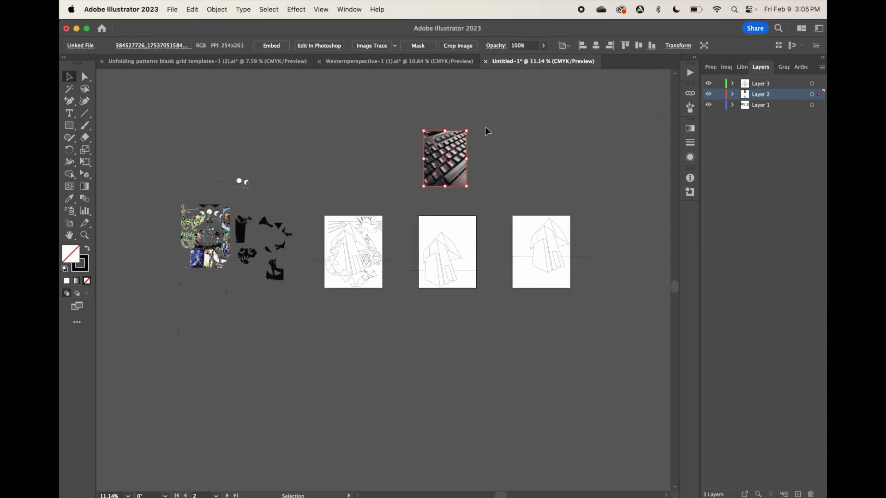
Trace the keyboard photo with Image Trace in Black and White mode and set the threshold to 97
click(349, 10)
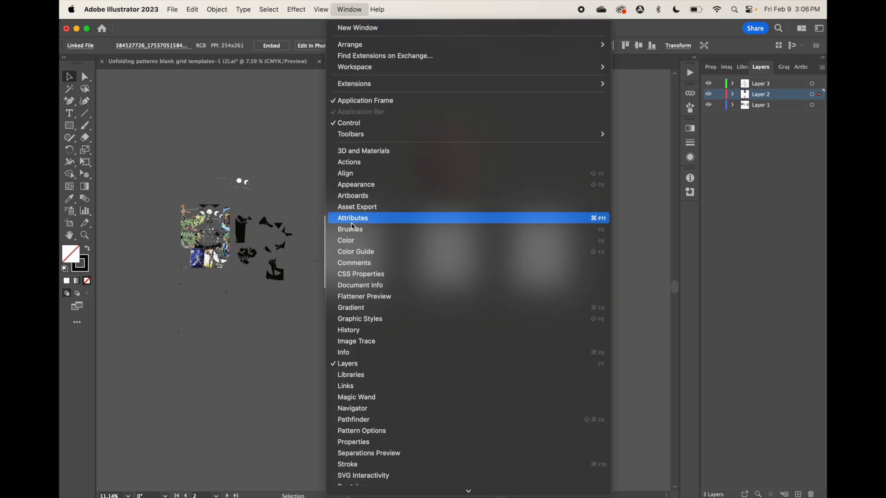
click(349, 342)
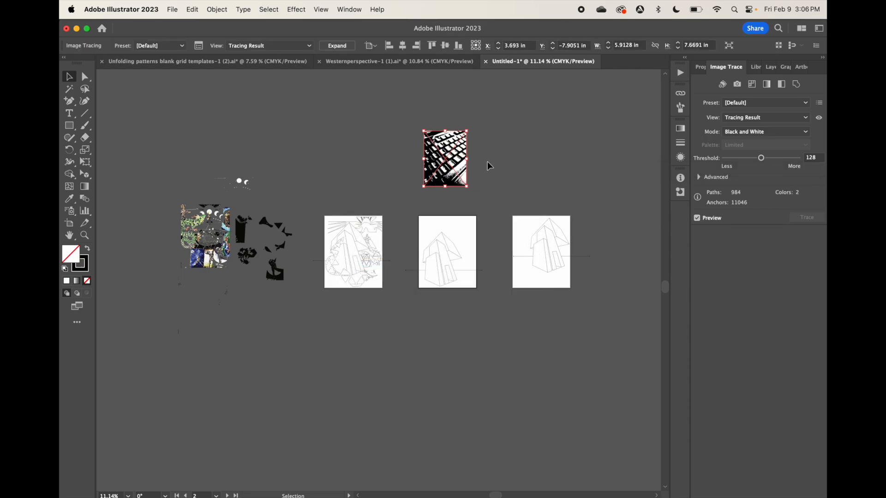
scroll(482, 169, up, 3)
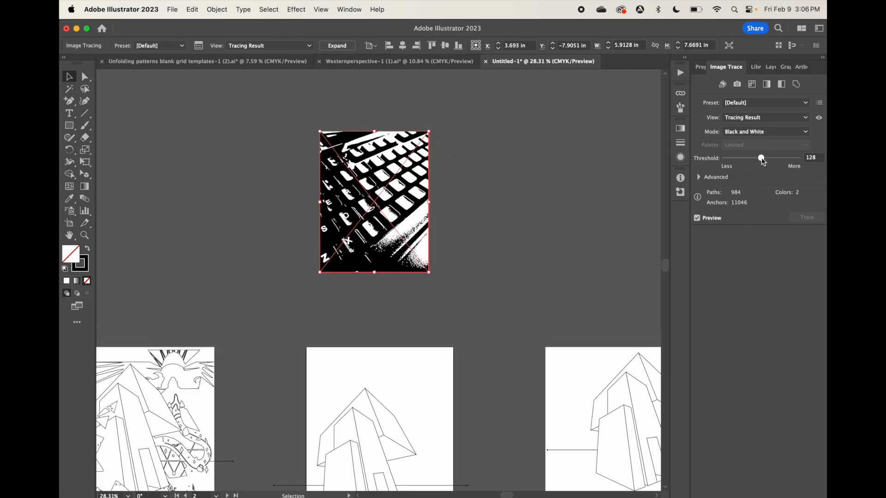
drag(761, 159, 751, 160)
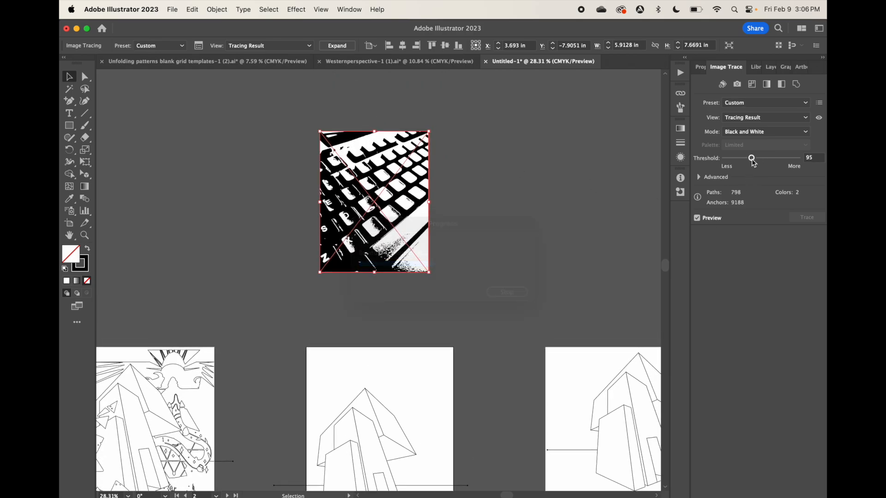
drag(752, 160, 768, 160)
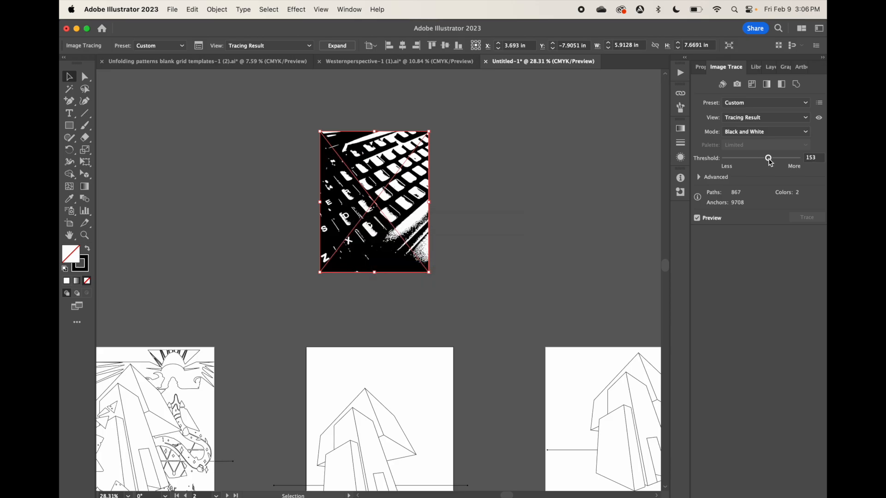
drag(769, 160, 753, 159)
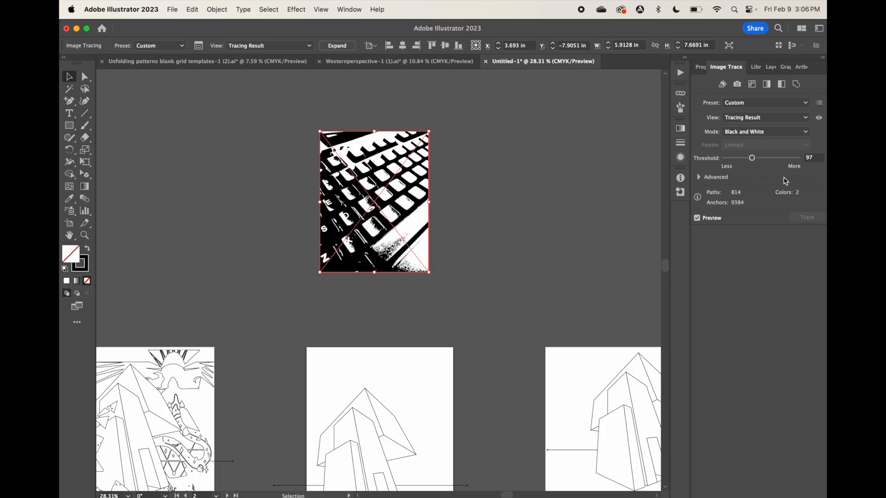
Expand the keyboard tracing into editable paths
click(697, 218)
click(812, 221)
click(347, 48)
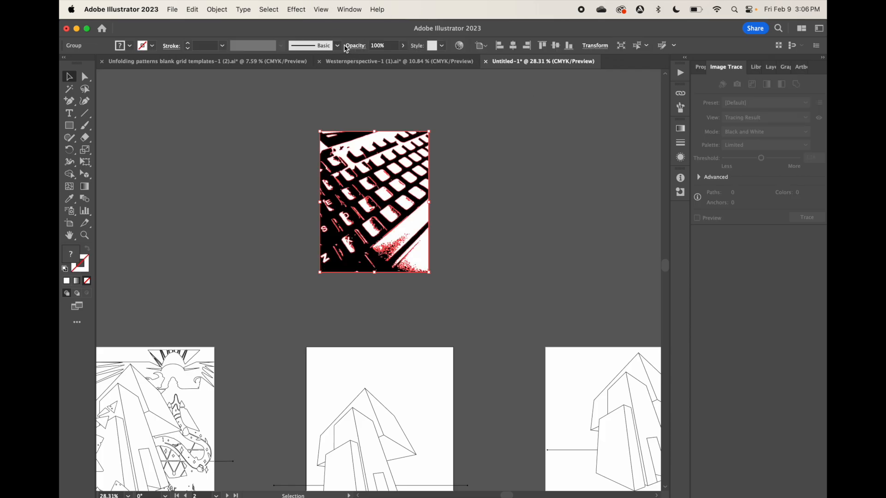
Isolate the large black compound shape in the keyboard tracing and move it clear of the keys to their right
double_click(343, 272)
click(343, 272)
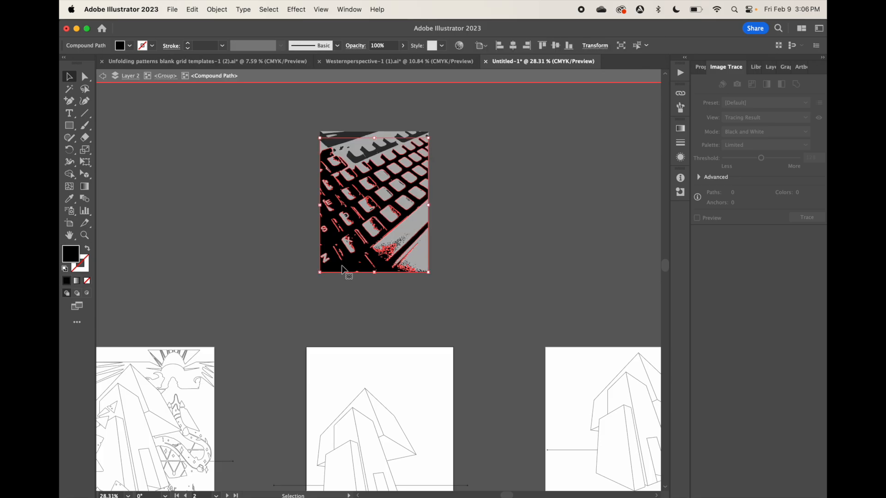
mouse_move(342, 268)
mouse_down()
mouse_move(537, 240)
mouse_move(503, 263)
mouse_up()
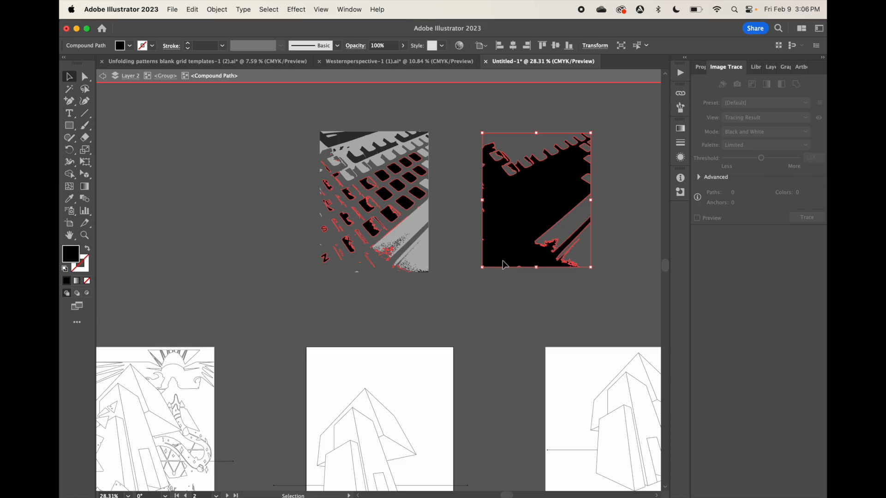
click(210, 13)
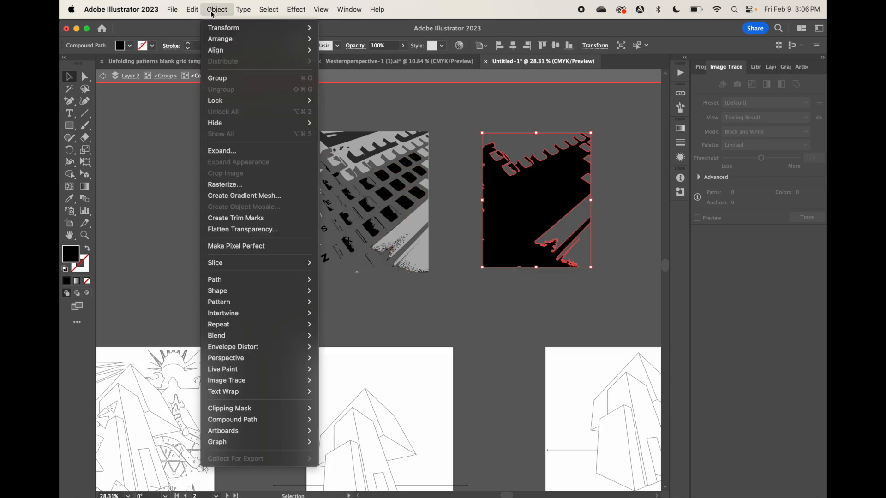
mouse_move(267, 421)
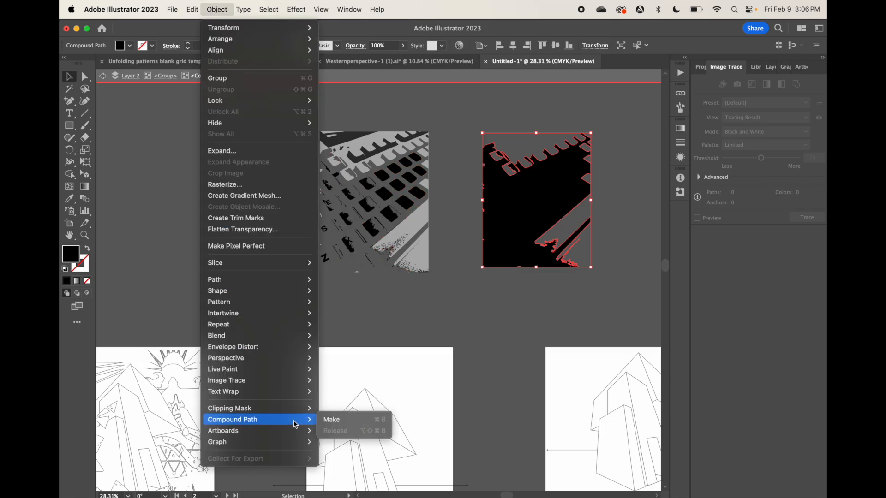
click(219, 9)
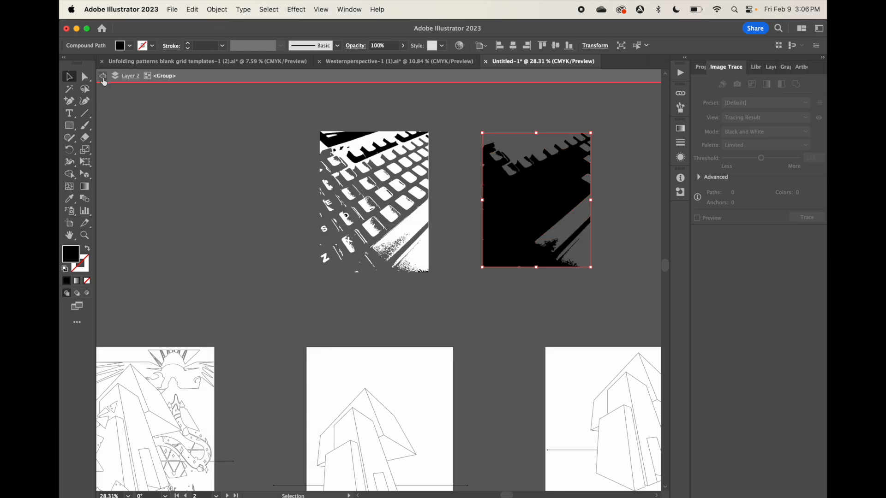
Release the compound paths of all the traced keyboard pieces and delete the separated black background shape
drag(268, 134, 490, 219)
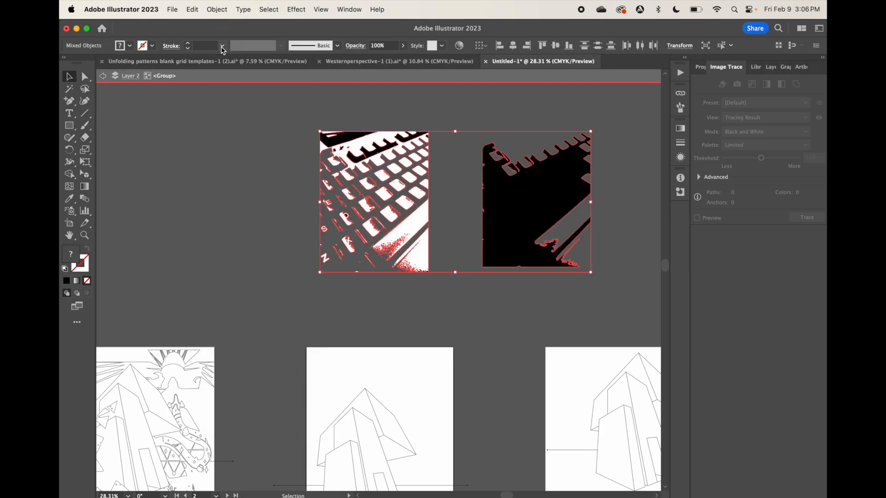
click(218, 9)
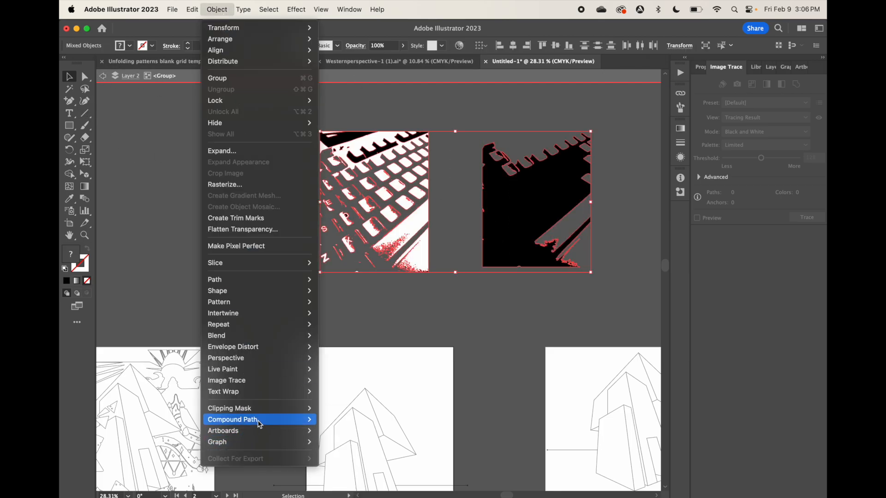
click(337, 429)
click(280, 290)
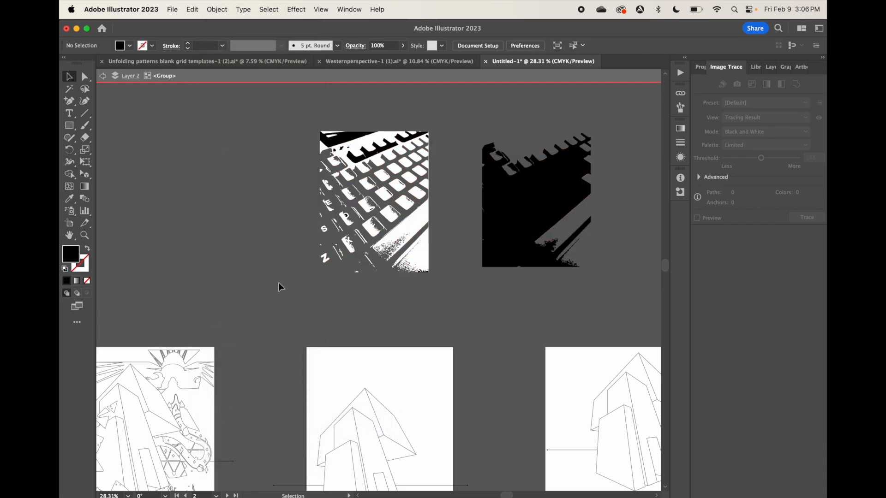
click(495, 236)
key(Delete)
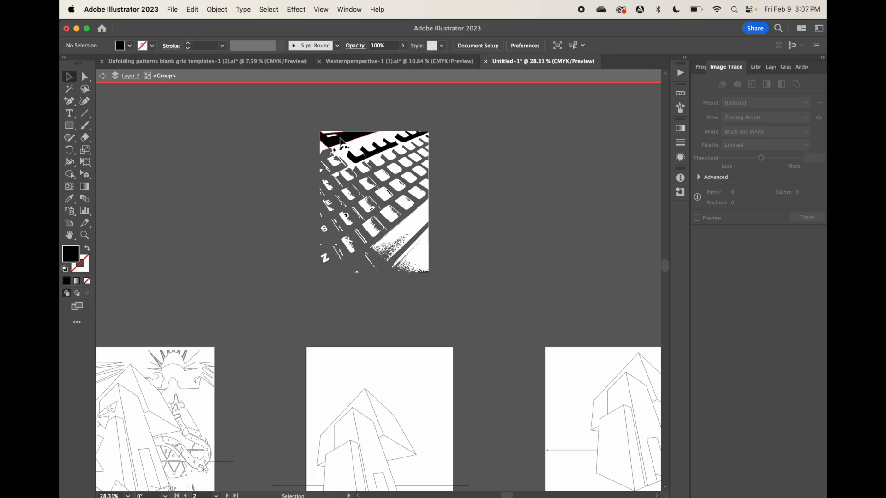
Give the remaining keyboard paths a 1 pt black stroke and a white fill, and exit the isolated group
click(348, 141)
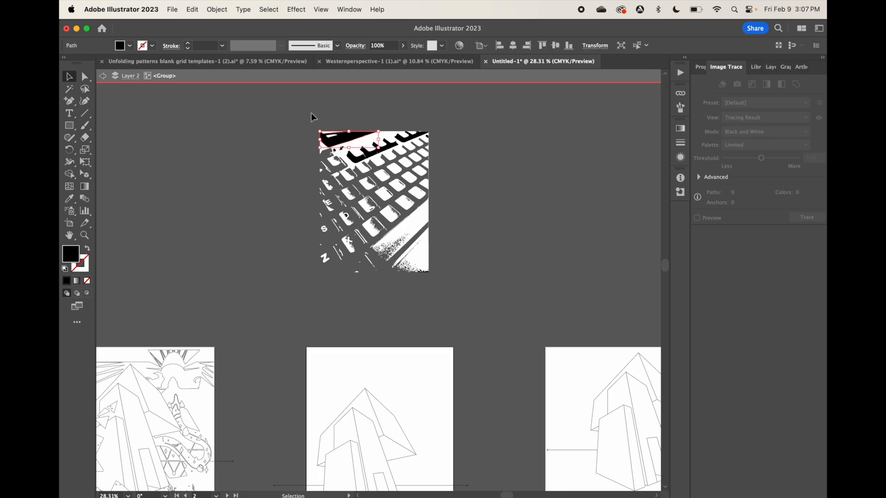
key(super+a)
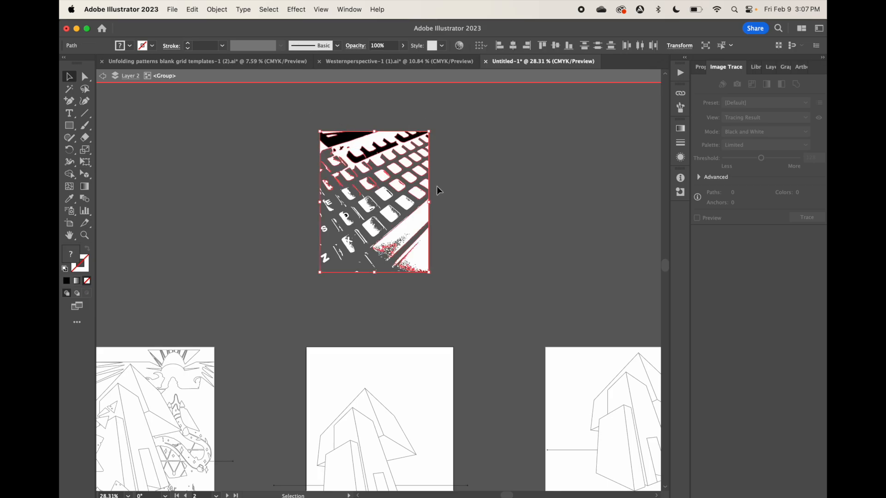
click(153, 46)
click(87, 63)
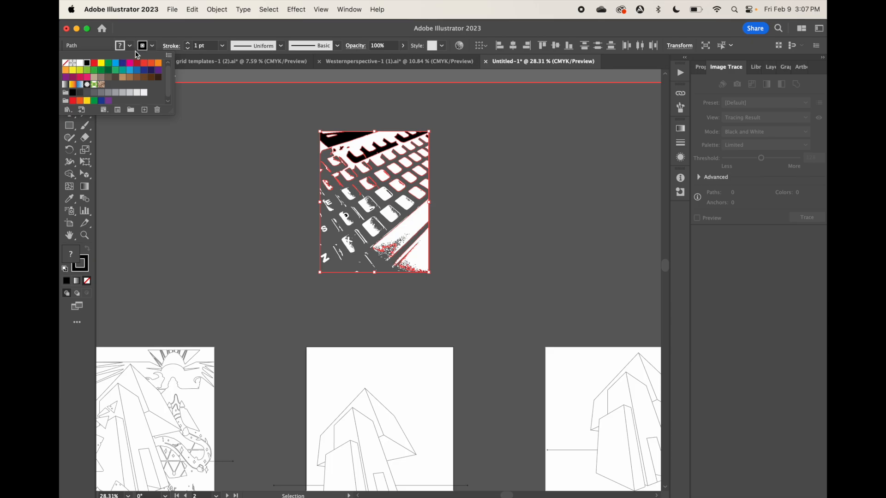
click(131, 45)
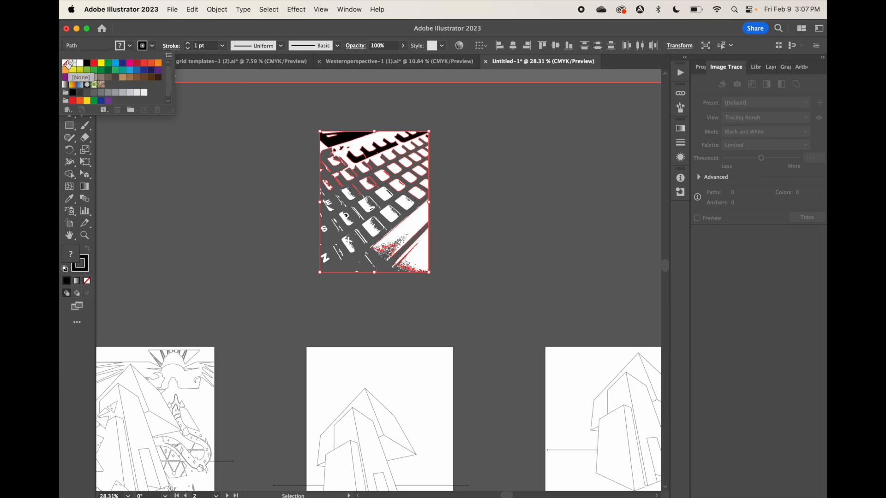
click(66, 63)
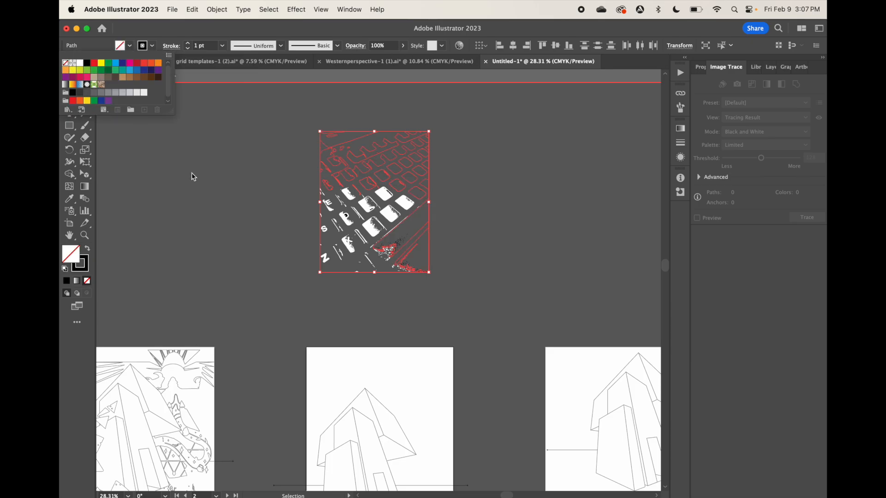
click(118, 46)
click(82, 69)
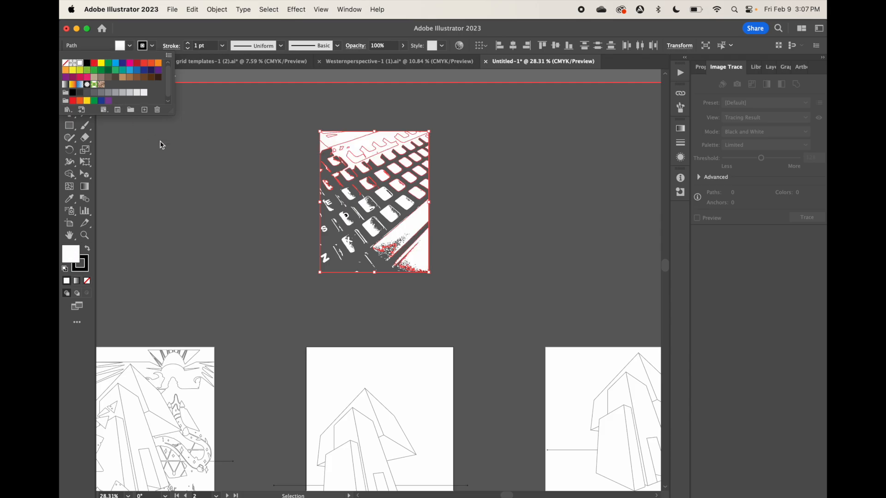
click(216, 179)
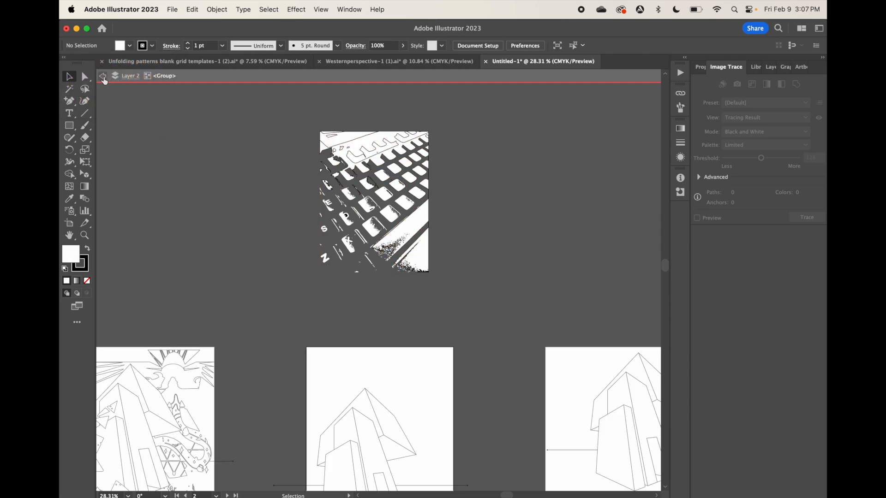
click(103, 76)
click(103, 77)
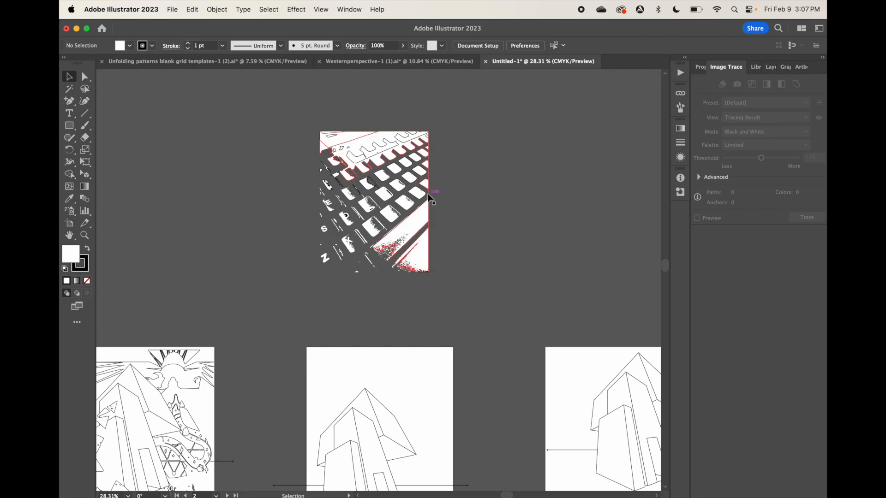
Isolate the large white shape around the keys and move it out to the right of the keyboard tracing
scroll(462, 235, right, 3)
scroll(463, 235, down, 1)
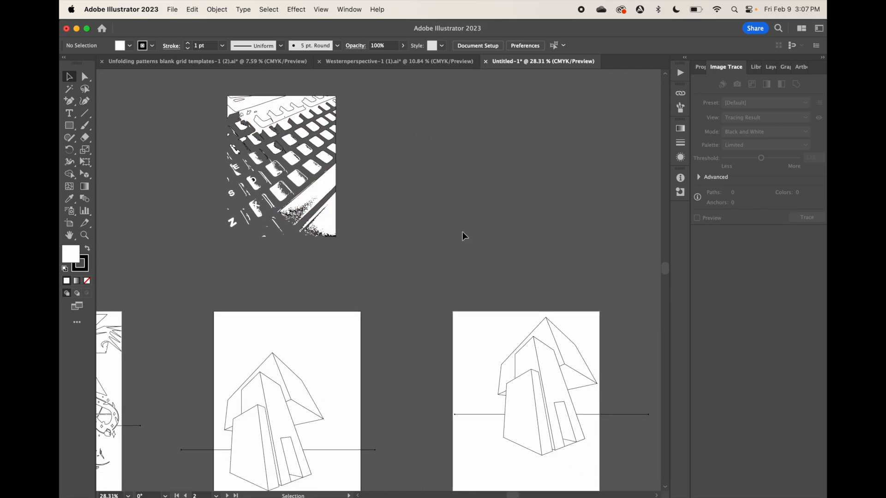
double_click(323, 193)
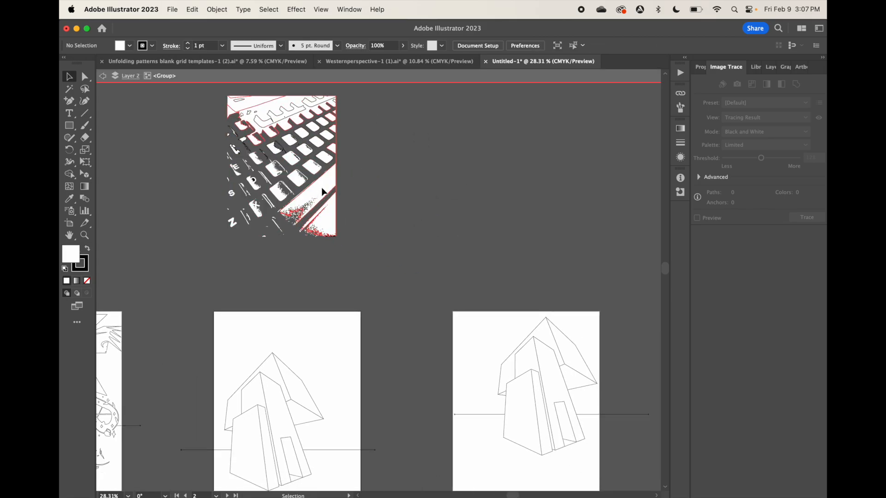
click(323, 193)
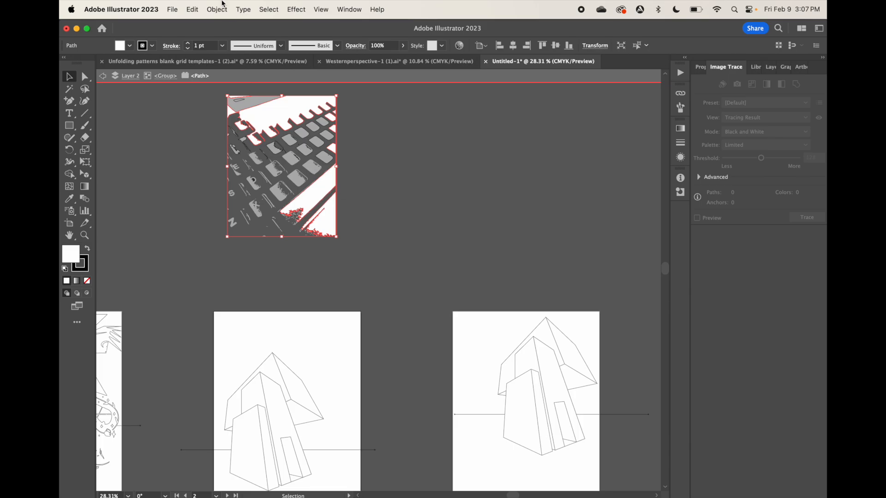
click(217, 9)
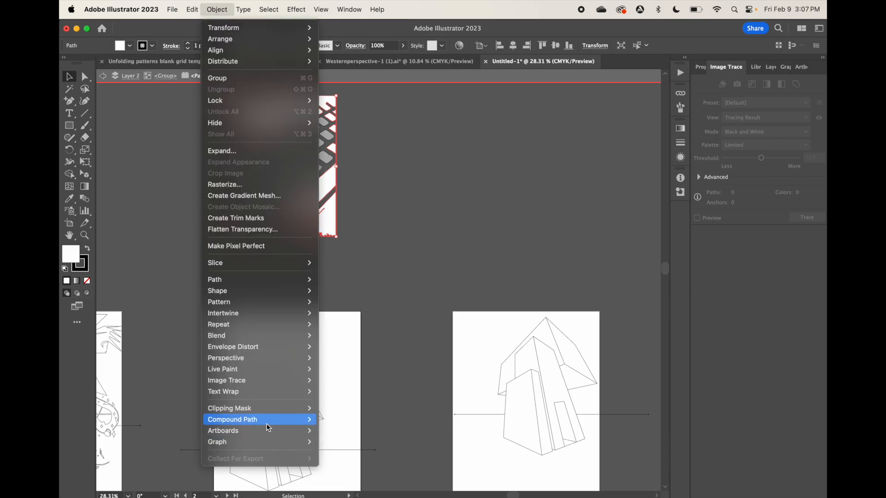
mouse_move(270, 425)
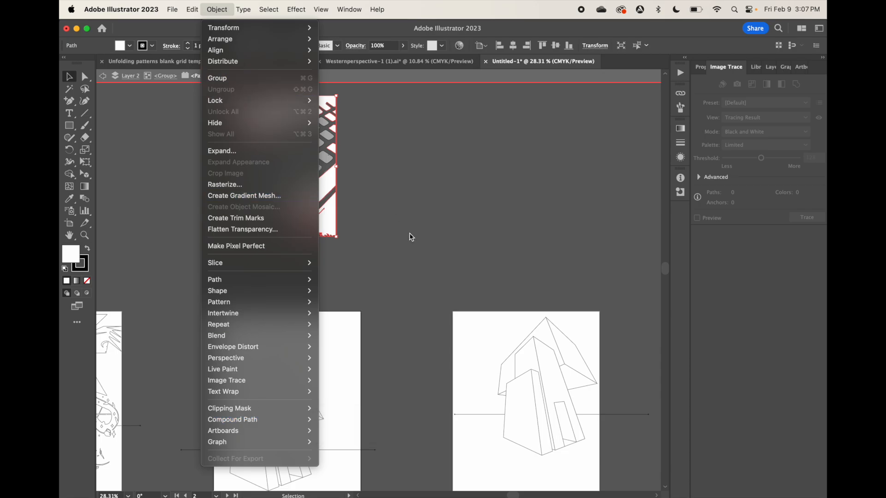
click(413, 247)
drag(323, 188, 503, 216)
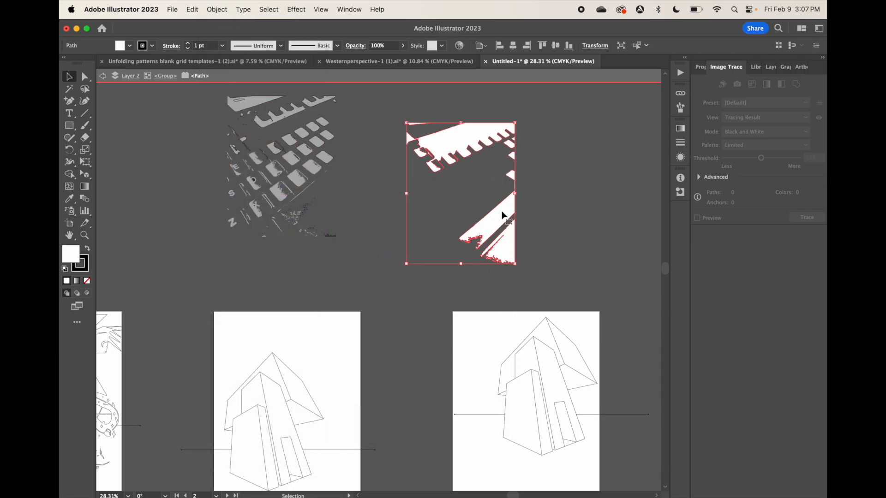
Erase through the white shape's narrow right edge and move its lower wedge-shaped piece onto the third artboard, left of the house
click(84, 137)
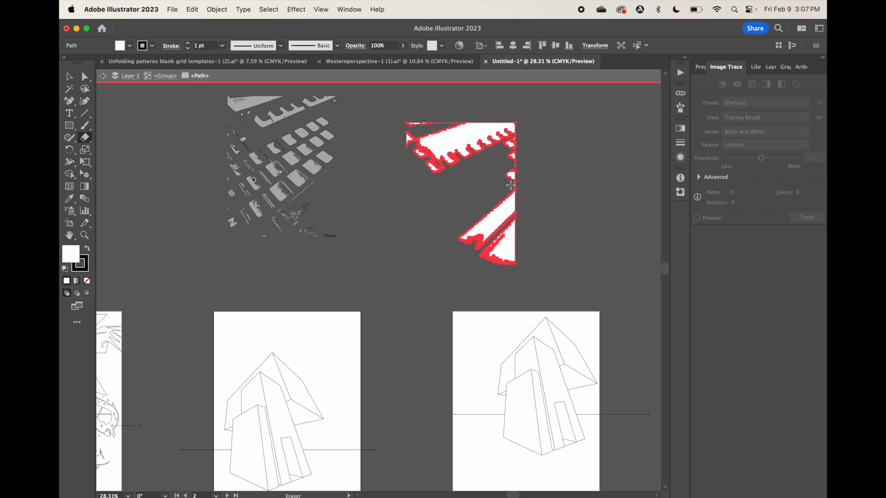
drag(510, 185, 538, 185)
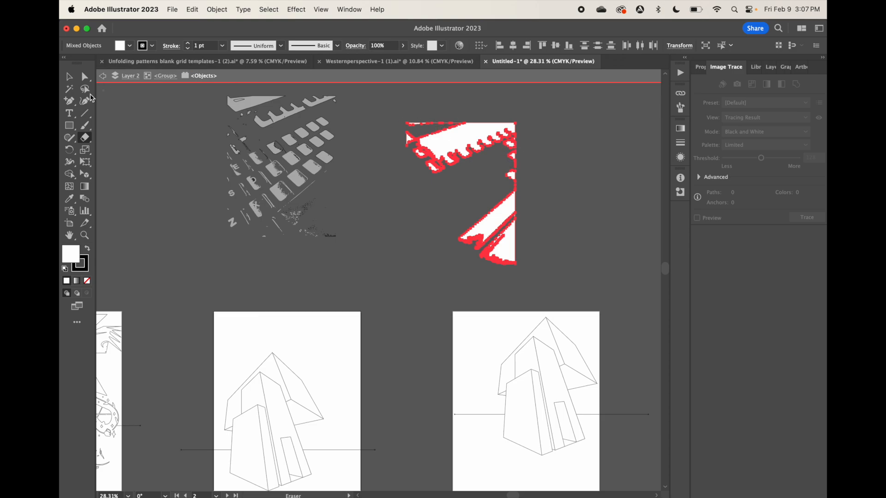
key(v)
mouse_move(498, 220)
mouse_down()
mouse_move(580, 421)
mouse_move(489, 417)
mouse_move(446, 325)
mouse_up()
scroll(450, 339, up, 5)
scroll(422, 369, down, 3)
click(460, 423)
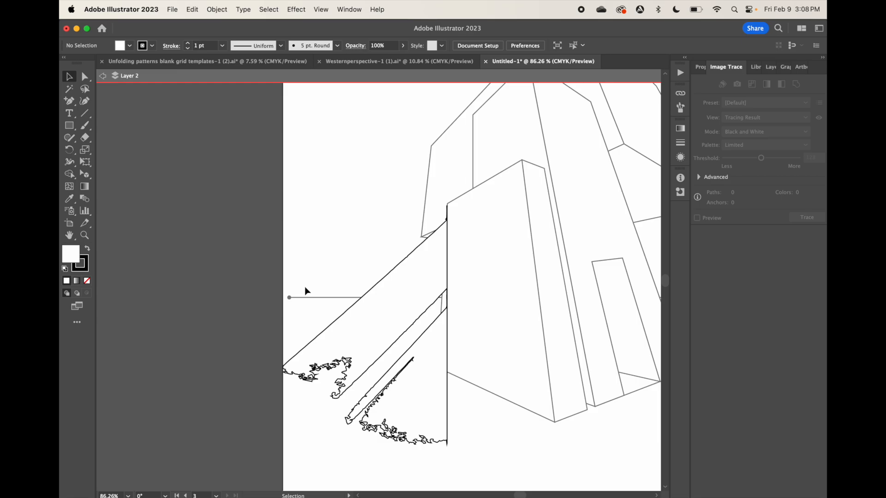
Isolate the horizon line on the third artboard, send it to the back of its group, and exit isolation
click(102, 76)
scroll(267, 206, down, 3)
double_click(298, 260)
right_click(298, 259)
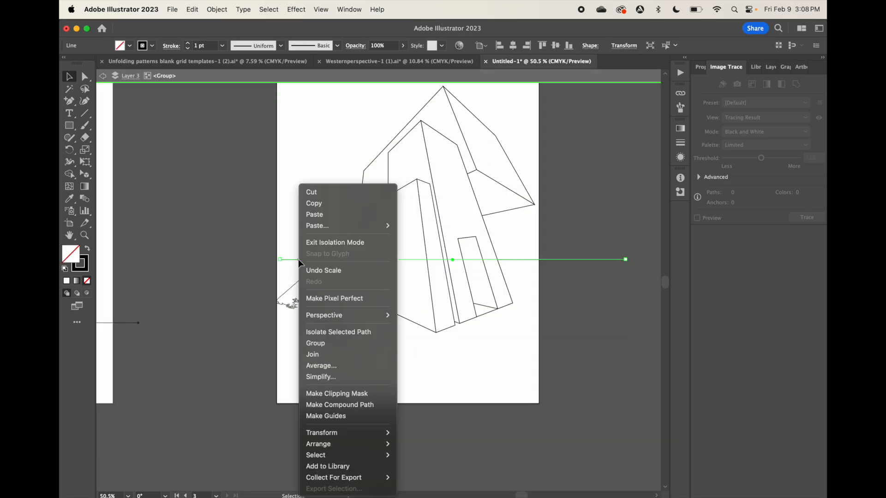
mouse_move(318, 444)
click(416, 474)
click(313, 270)
double_click(313, 270)
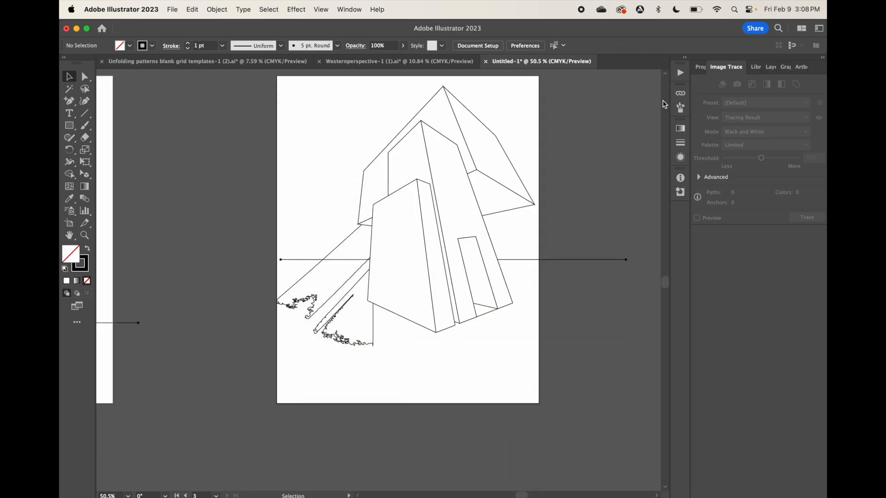
Examine the layers to see which ones hold the third artboard's house group and the keyboard tracing
click(770, 68)
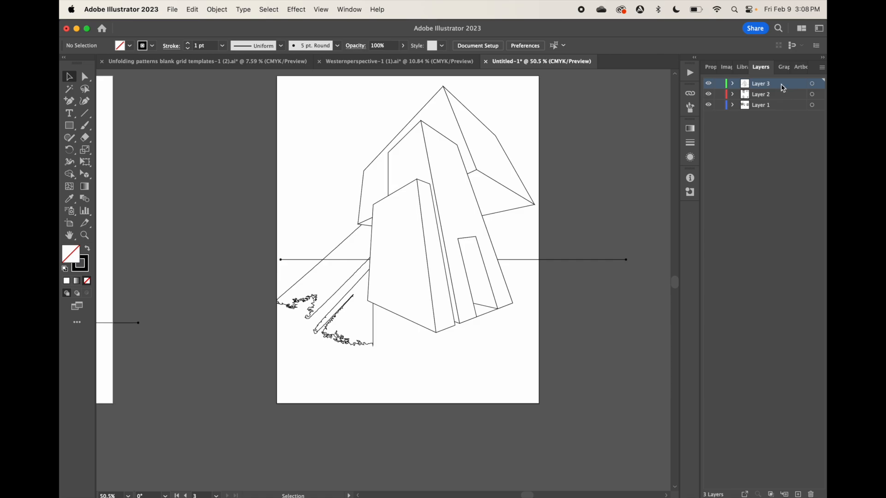
click(818, 84)
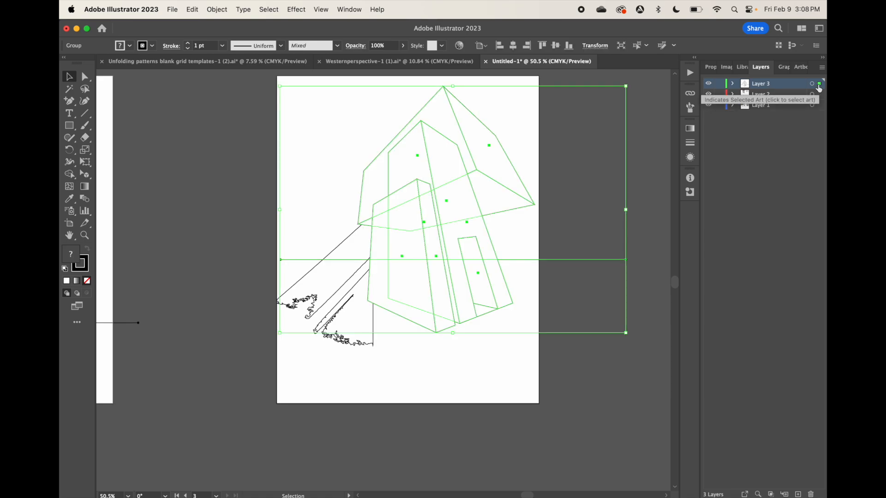
scroll(452, 358, down, 5)
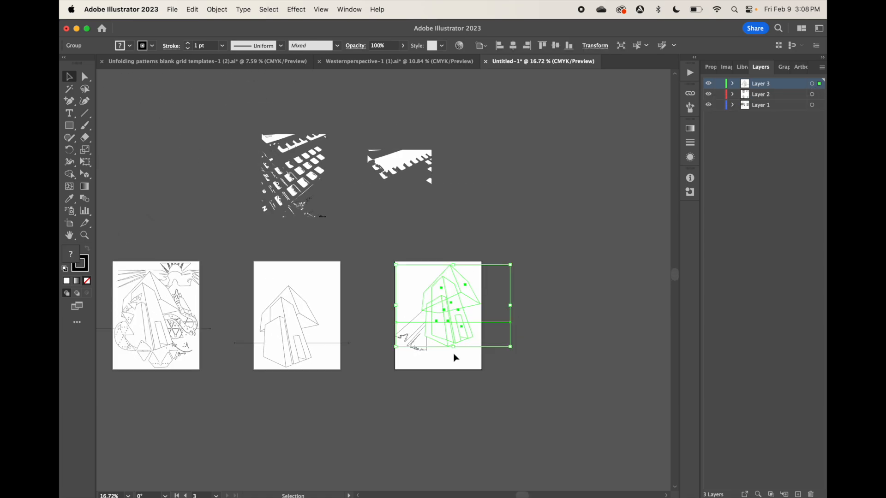
click(421, 345)
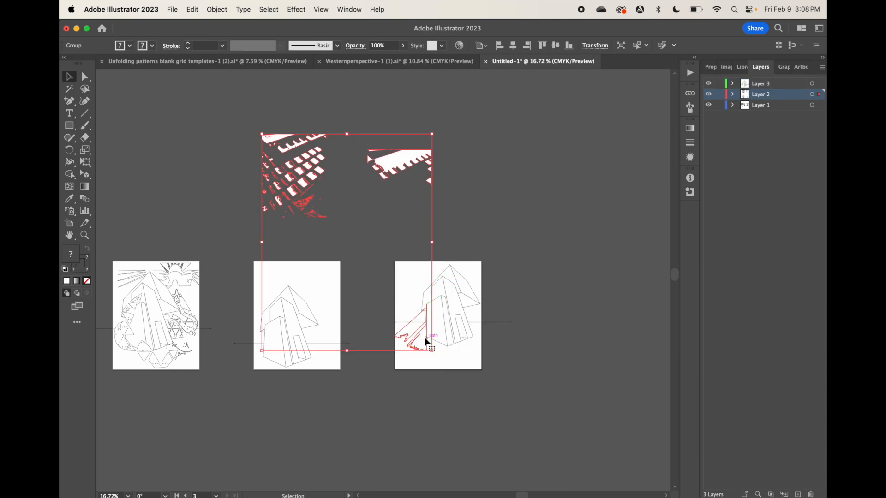
mouse_move(425, 341)
mouse_down()
mouse_move(289, 340)
mouse_move(423, 336)
mouse_up()
double_click(440, 328)
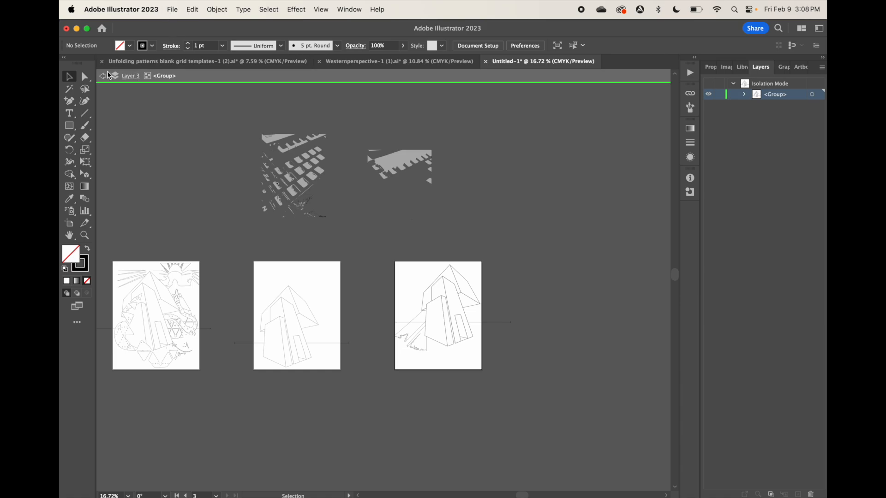
click(102, 76)
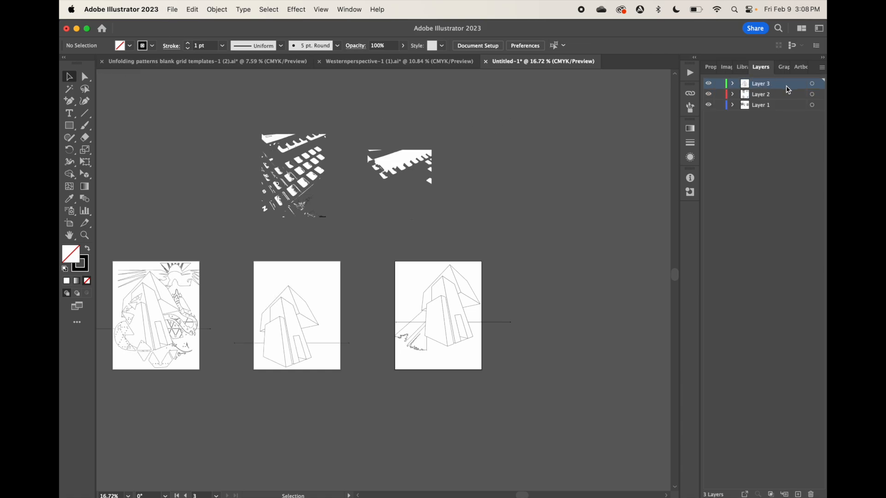
click(819, 86)
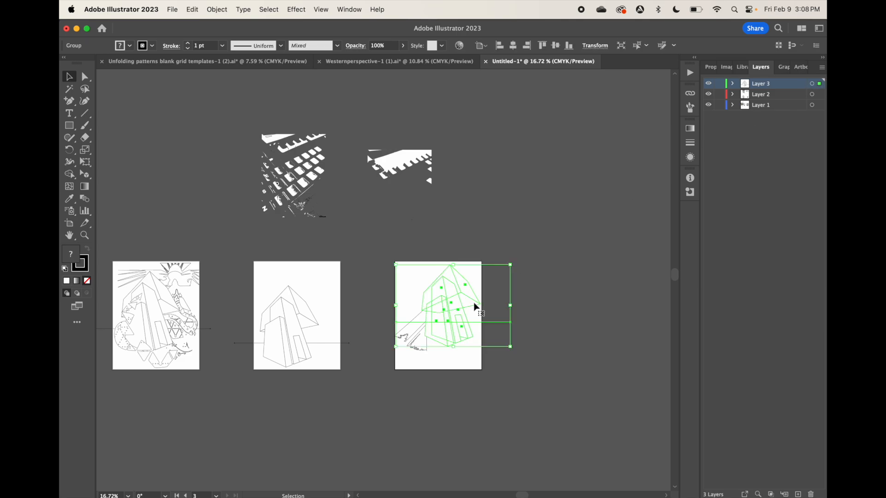
Transfer the keyboard tracing from Layer 2 to Layer 3 and position its wedge-shaped piece left of the third artboard's house
click(417, 336)
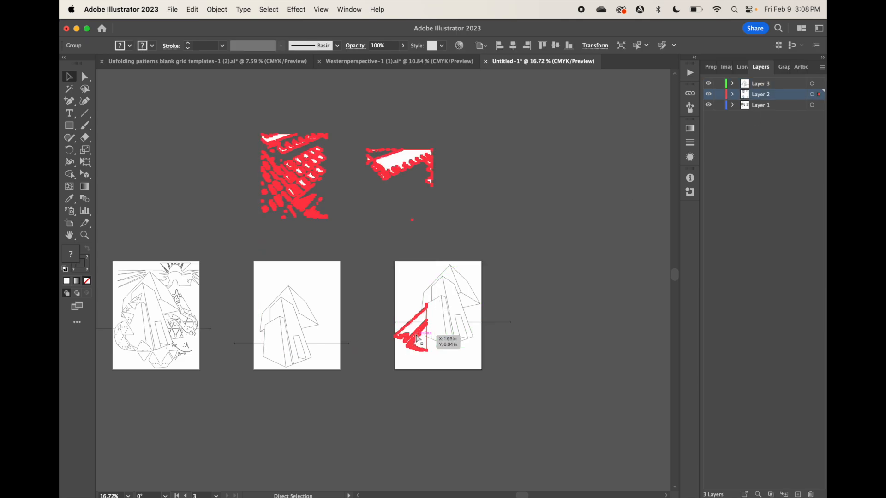
key(Delete)
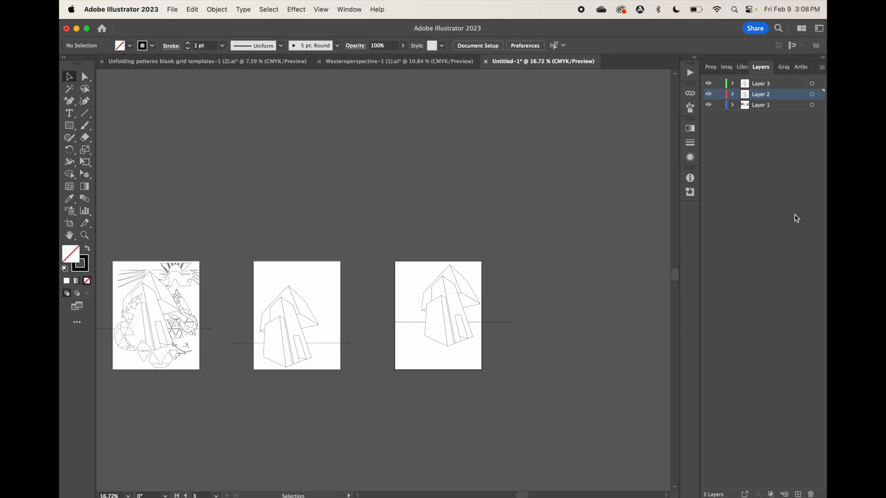
click(788, 89)
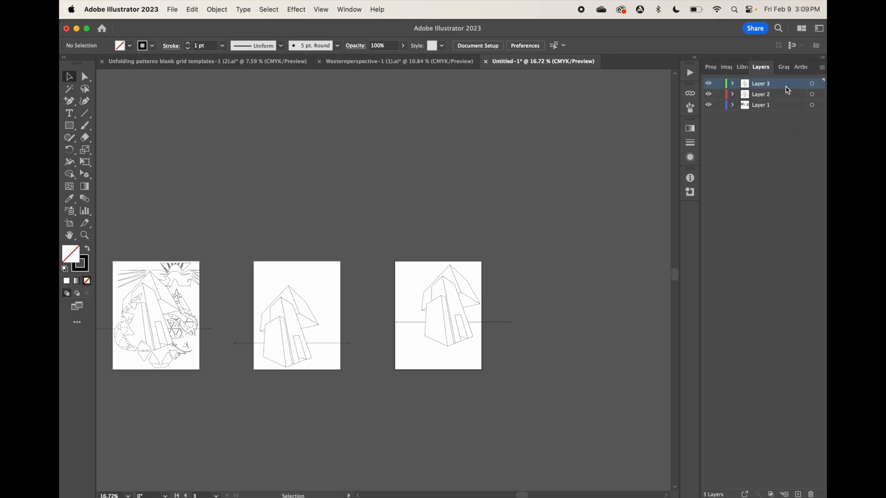
alt+click(788, 89)
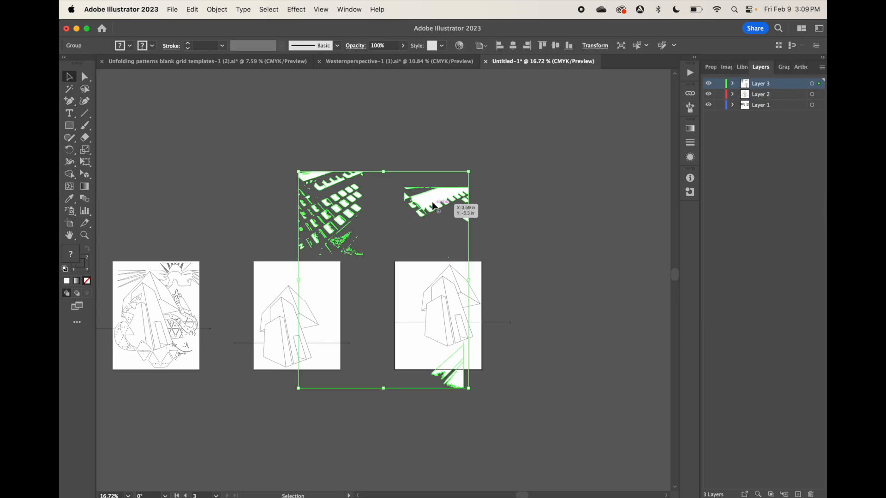
drag(434, 207, 393, 169)
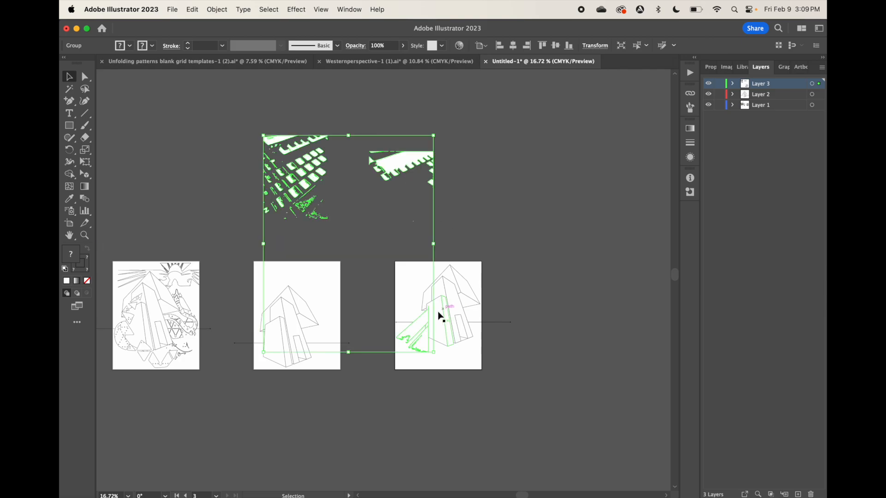
drag(420, 323, 422, 322)
Send the keyboard tracing group to the back, behind the house
right_click(420, 316)
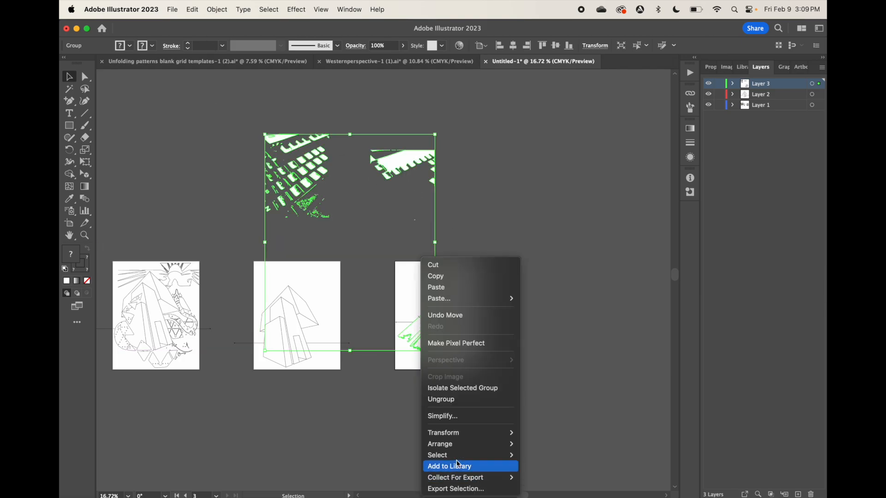
mouse_move(455, 443)
click(553, 473)
click(529, 295)
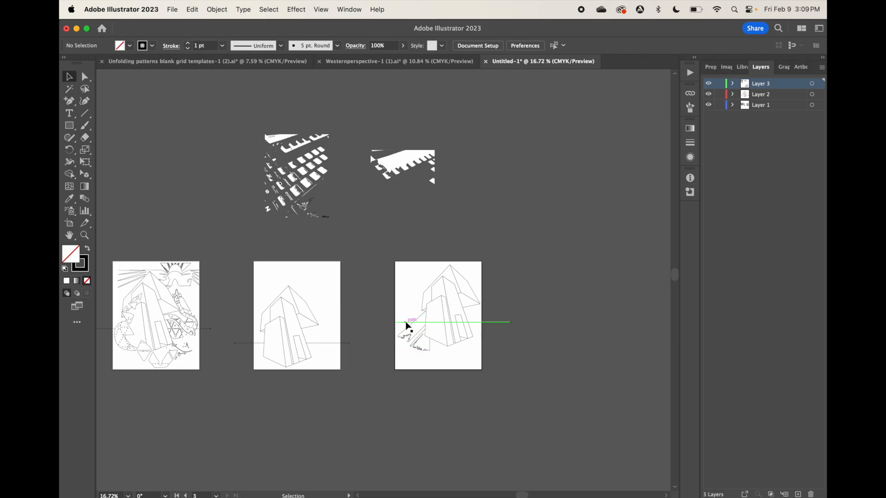
Try to put the third artboard's horizon line behind the wedge-shaped piece by sending it to the back within its isolated group
double_click(404, 322)
right_click(405, 322)
mouse_move(427, 444)
click(527, 473)
click(540, 361)
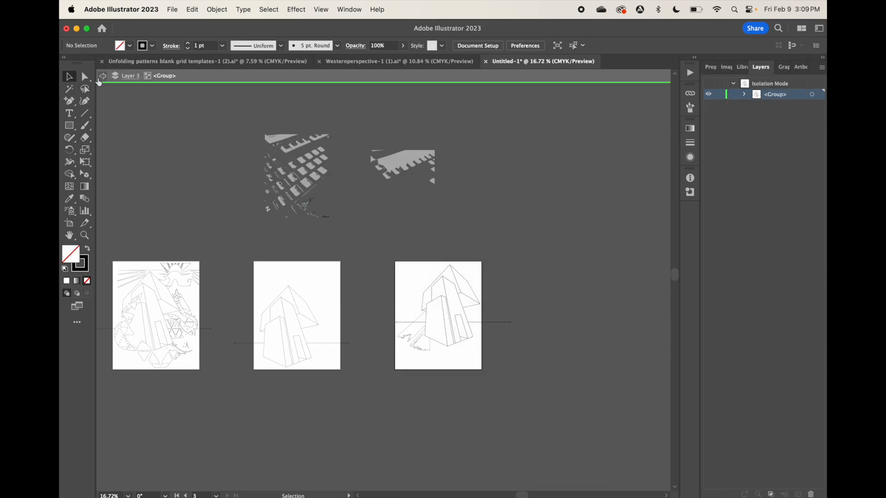
click(103, 76)
Ungroup the keyboard tracing and the third artboard's house group
click(409, 327)
click(216, 9)
click(226, 91)
click(448, 267)
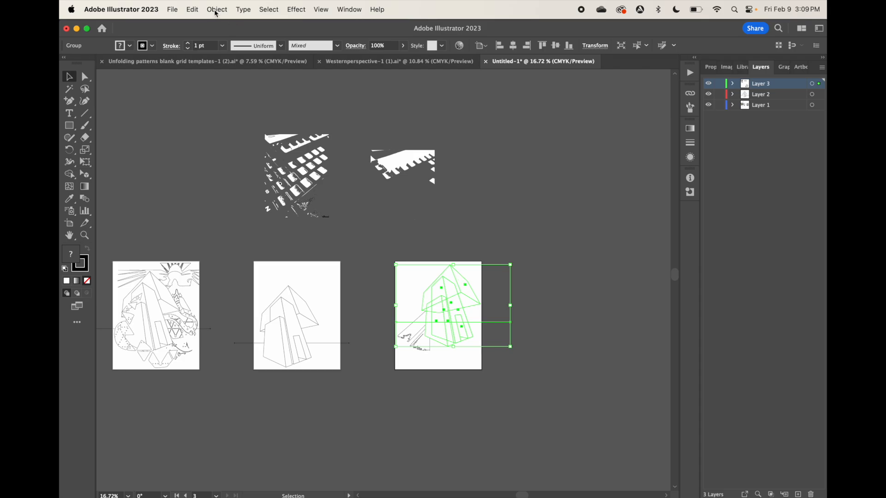
click(216, 9)
click(226, 91)
Send the ungrouped horizon line on the third artboard to the back and deselect it
click(510, 307)
click(496, 322)
right_click(495, 322)
mouse_move(571, 443)
click(618, 472)
click(543, 436)
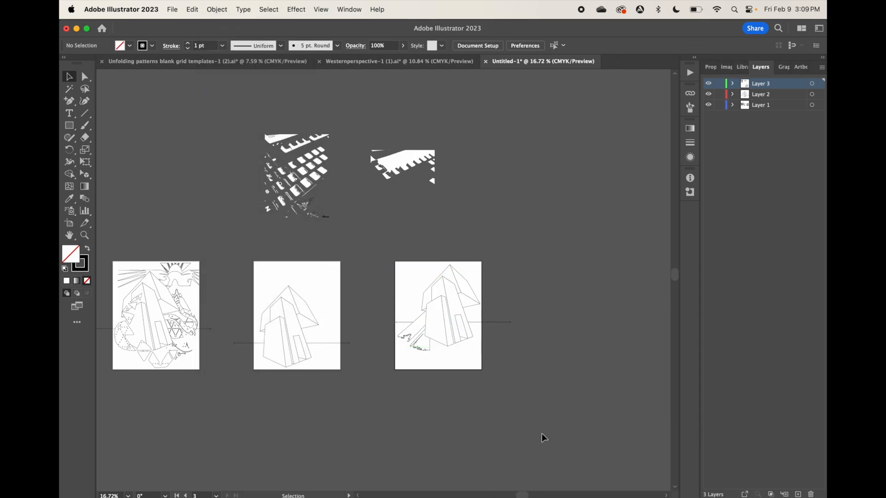
Reposition the wedge-shaped tracing piece against the left side of the third artboard's house
click(424, 349)
scroll(425, 354, up, 5)
drag(436, 349, 432, 336)
drag(402, 309, 398, 315)
click(434, 394)
scroll(535, 358, down, 5)
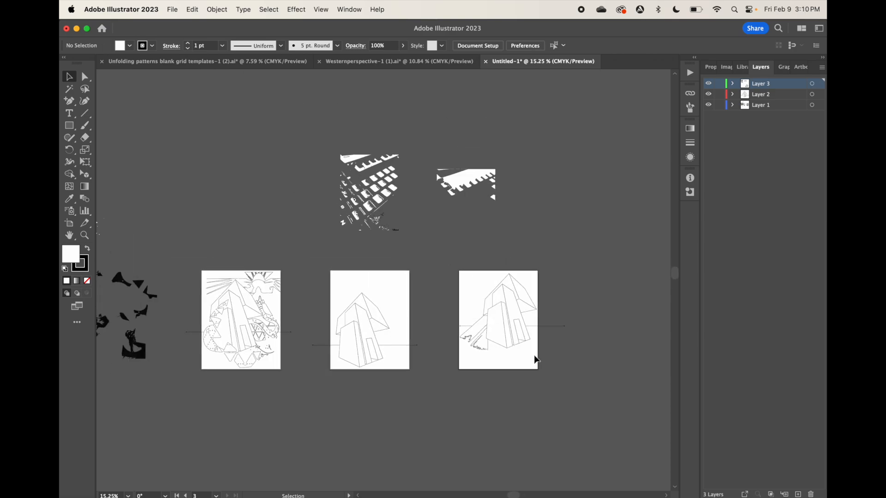
Move the large toothed white keyboard shape onto the third artboard and rotate it so it runs diagonally below the house
double_click(469, 176)
drag(469, 175, 519, 358)
key(Escape)
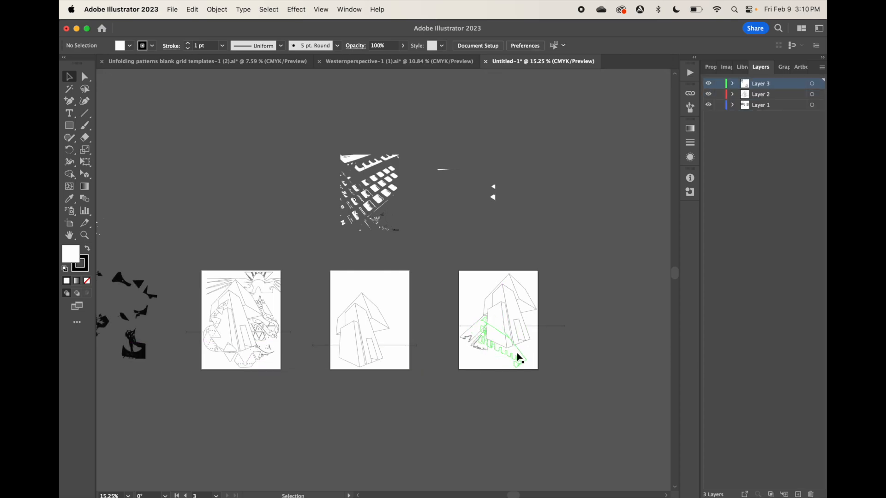
Apply Perspective Distort to the toothed shape, pulling its lowest corner out towards the artboard's lower right
click(516, 359)
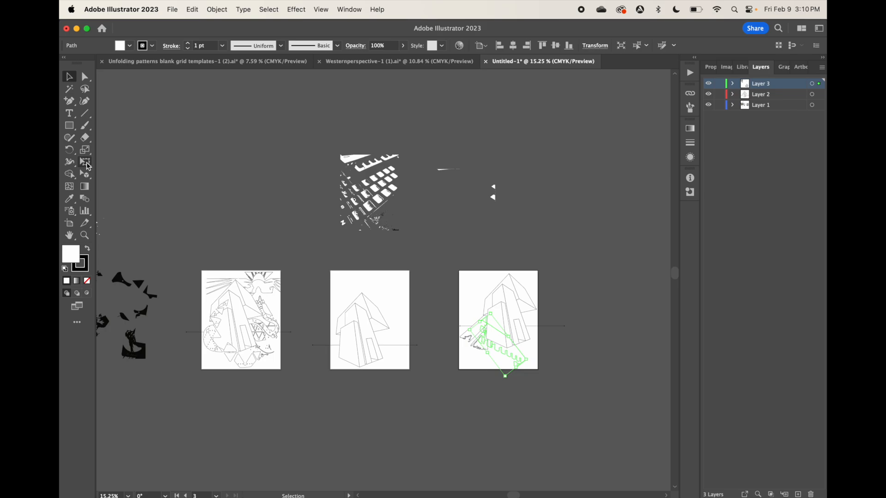
click(87, 164)
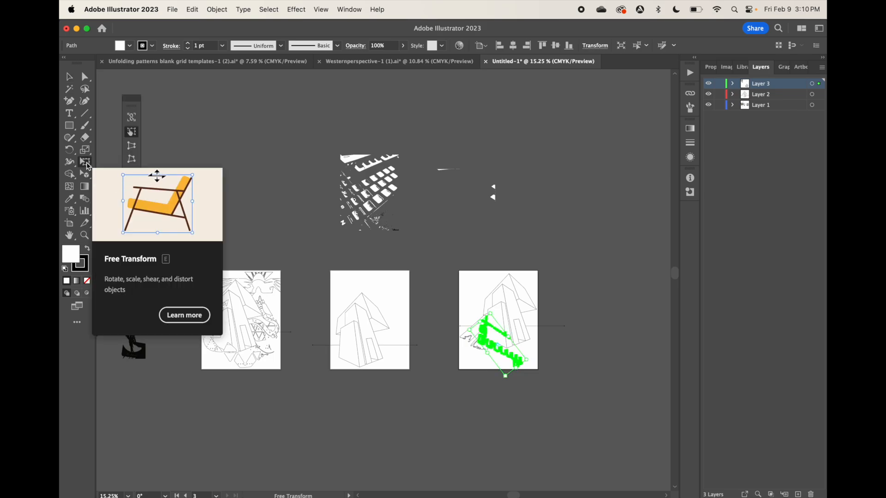
click(134, 147)
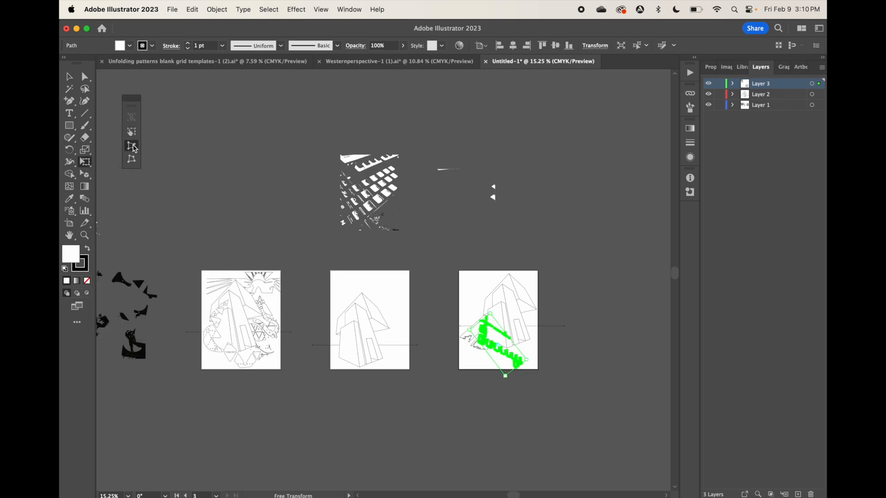
drag(506, 377, 539, 375)
click(69, 77)
click(563, 339)
Move a block of traced keys onto the third artboard's upper left and place some of them over the front of the house
drag(378, 188, 396, 171)
drag(392, 179, 491, 293)
click(217, 10)
click(395, 81)
click(397, 88)
scroll(507, 311, up, 8)
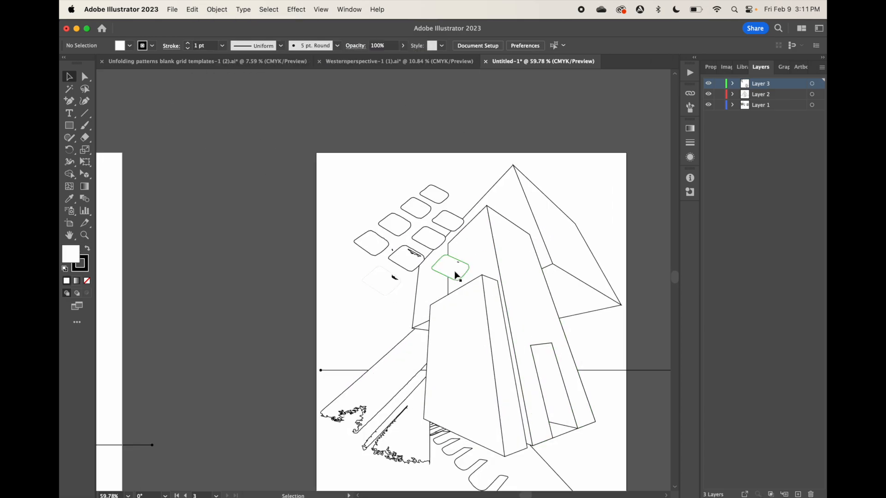
drag(453, 270, 492, 293)
mouse_move(411, 253)
mouse_down()
mouse_move(442, 315)
mouse_move(447, 291)
mouse_up()
Separate the unstroked white key from its black duplicate, give it a black stroke, and place it left of the house's front wall
drag(378, 279, 275, 243)
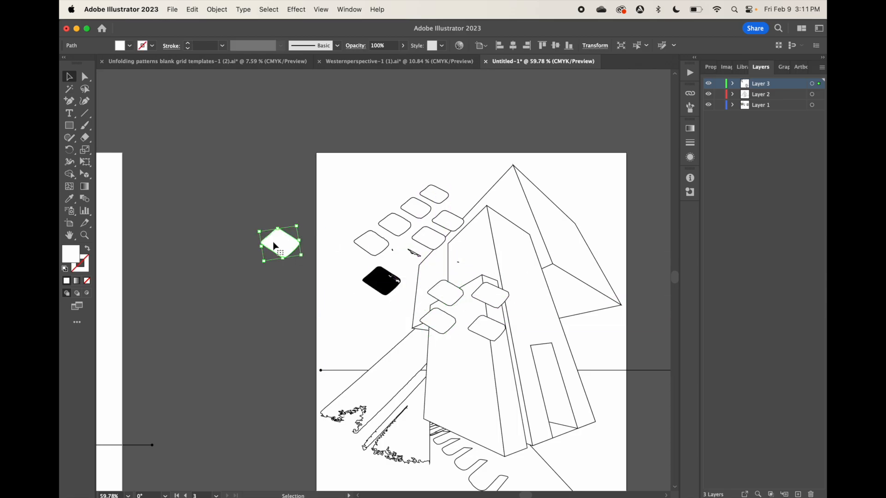
click(152, 46)
click(91, 65)
click(259, 312)
double_click(381, 281)
drag(381, 280, 221, 292)
double_click(244, 255)
drag(286, 239, 407, 296)
Spread the remaining keys apart between the artboard's upper left and the house
mouse_move(374, 251)
mouse_down()
mouse_move(359, 287)
mouse_move(362, 255)
mouse_up()
drag(387, 226, 355, 220)
drag(429, 238, 416, 275)
drag(430, 238, 458, 263)
drag(445, 218, 459, 235)
mouse_move(415, 210)
mouse_down()
mouse_move(425, 234)
mouse_move(399, 208)
mouse_up()
mouse_move(441, 194)
mouse_down()
mouse_move(464, 203)
mouse_move(448, 201)
mouse_up()
drag(434, 195, 405, 177)
Scale down the keys in the upper left of the third artboard
click(357, 279)
drag(340, 296, 351, 290)
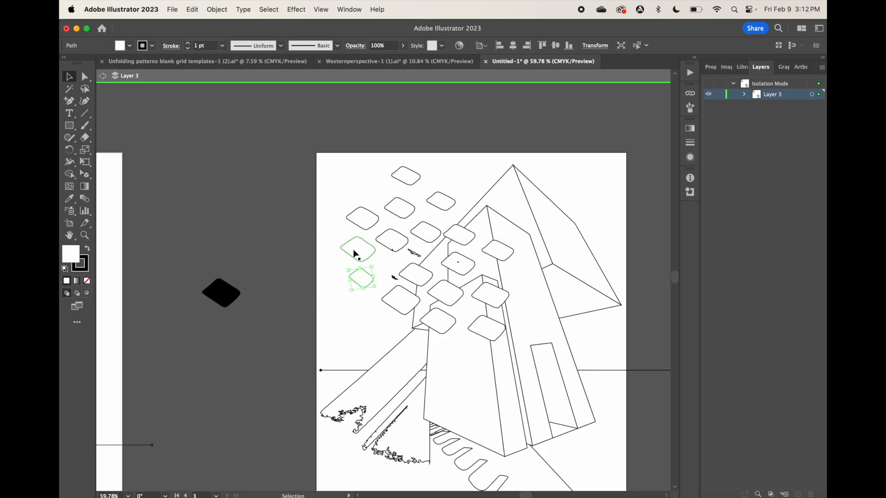
click(354, 250)
drag(340, 239, 349, 244)
click(358, 218)
drag(345, 209, 353, 211)
click(395, 212)
click(433, 201)
drag(425, 194, 435, 198)
click(419, 231)
drag(409, 224, 420, 229)
click(392, 240)
Enlarge the keys overlapping the front of the house and adjust their positions, making the nearest ones largest
click(491, 329)
drag(507, 339, 540, 356)
drag(515, 260, 540, 272)
drag(497, 335, 470, 338)
click(435, 323)
drag(440, 330, 437, 345)
click(445, 295)
drag(465, 303, 475, 309)
drag(453, 297, 449, 300)
drag(457, 230, 456, 236)
drag(417, 275, 419, 271)
Narrow and reposition the keys left of the house so they look turned sideways
click(405, 304)
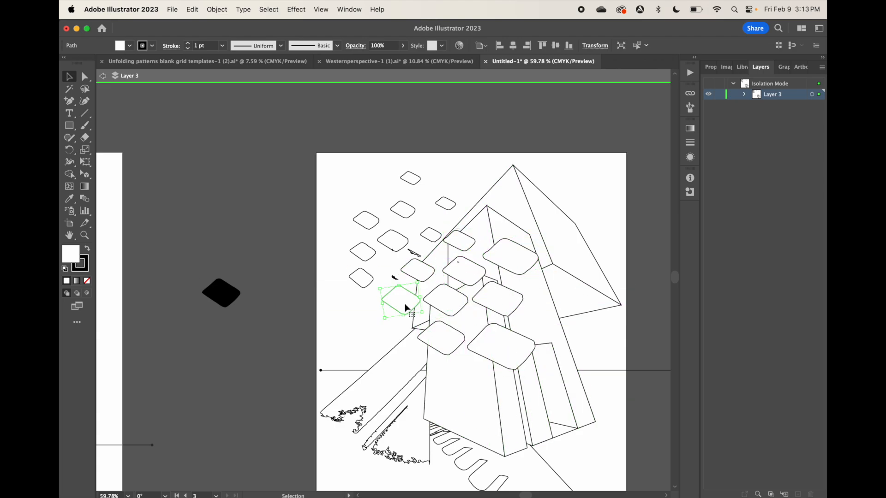
drag(425, 312, 417, 322)
click(418, 272)
drag(437, 281, 435, 287)
drag(373, 266, 354, 248)
click(366, 254)
click(370, 222)
drag(379, 230, 356, 223)
drag(393, 237, 395, 266)
drag(375, 230, 375, 250)
Delete the stray black specks among the keys and reposition the upper keys over the house
click(413, 267)
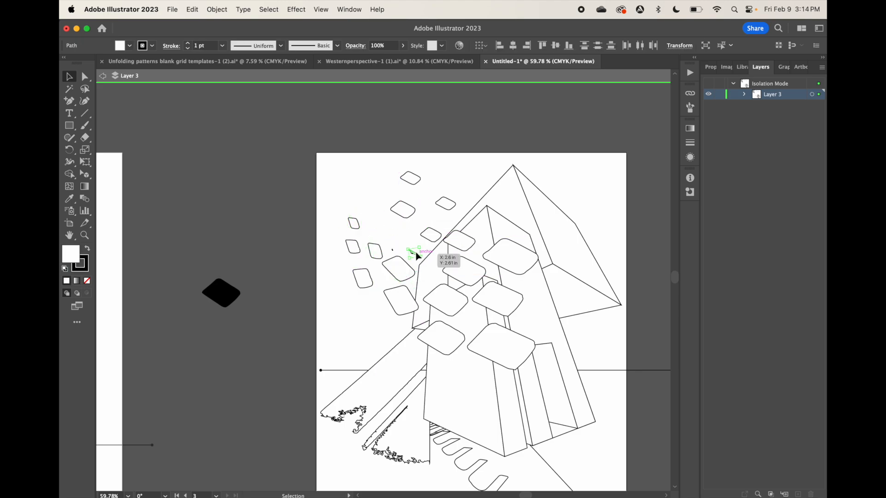
click(399, 256)
mouse_move(462, 272)
mouse_down()
mouse_move(435, 261)
mouse_move(462, 279)
mouse_up()
drag(413, 248, 423, 252)
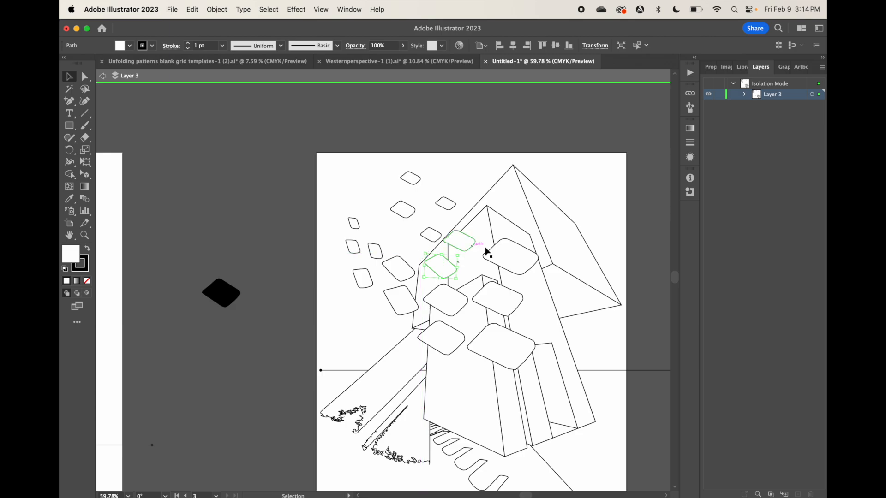
drag(500, 257, 497, 261)
Move and shrink the remaining small keys into a curving trail that tapers towards the artboard's upper left
drag(459, 244, 406, 245)
mouse_move(425, 253)
mouse_down()
mouse_move(418, 259)
mouse_move(411, 250)
mouse_up()
drag(404, 238, 381, 230)
drag(392, 238, 361, 206)
click(405, 212)
drag(419, 223, 401, 231)
drag(404, 196, 417, 176)
click(415, 184)
drag(407, 177, 372, 192)
drag(447, 206, 388, 194)
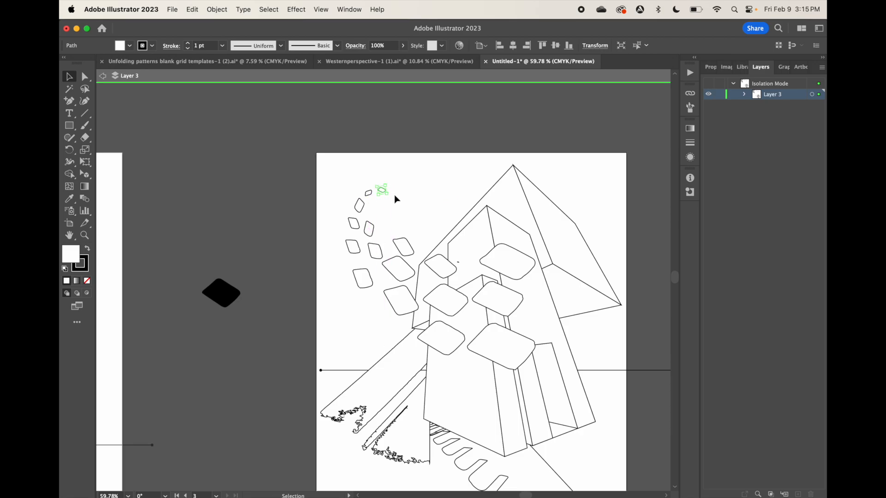
click(403, 200)
Isolate the roof of the third artboard's house and pull its panels away from the walls
scroll(442, 221, down, 5)
scroll(462, 250, up, 2)
double_click(531, 263)
double_click(456, 281)
drag(456, 281, 426, 306)
double_click(436, 286)
drag(436, 286, 461, 270)
click(338, 277)
double_click(338, 278)
Adjust the detached roof panels, moving the right-hand panel up and to the right, and exit isolation
drag(404, 317, 409, 300)
drag(416, 328, 443, 323)
click(102, 76)
double_click(473, 283)
drag(474, 283, 478, 274)
click(102, 79)
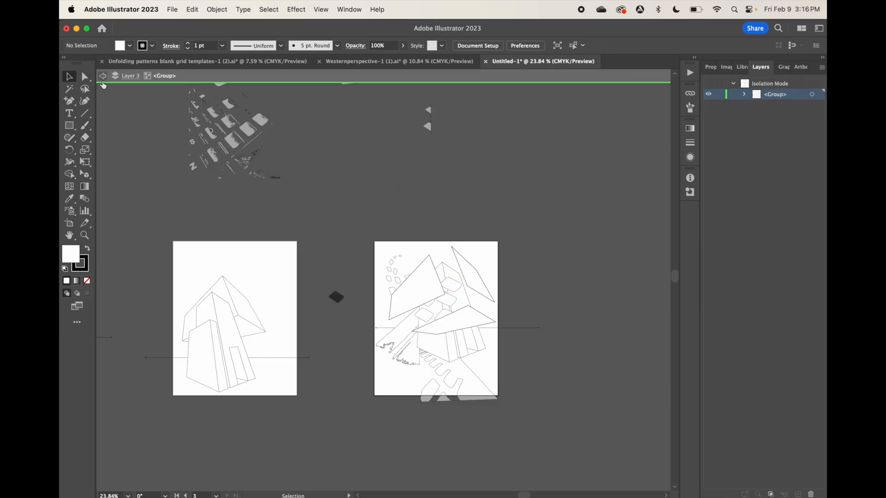
Move the wedge-shaped piece lower on the artboard and shift the roof's left panel down beside the house
click(415, 361)
drag(397, 365, 398, 384)
click(361, 351)
double_click(395, 309)
drag(394, 309, 389, 326)
click(103, 77)
Draw a rectangle covering the third artboard and use it as a clipping mask for all artwork there
drag(374, 241, 498, 396)
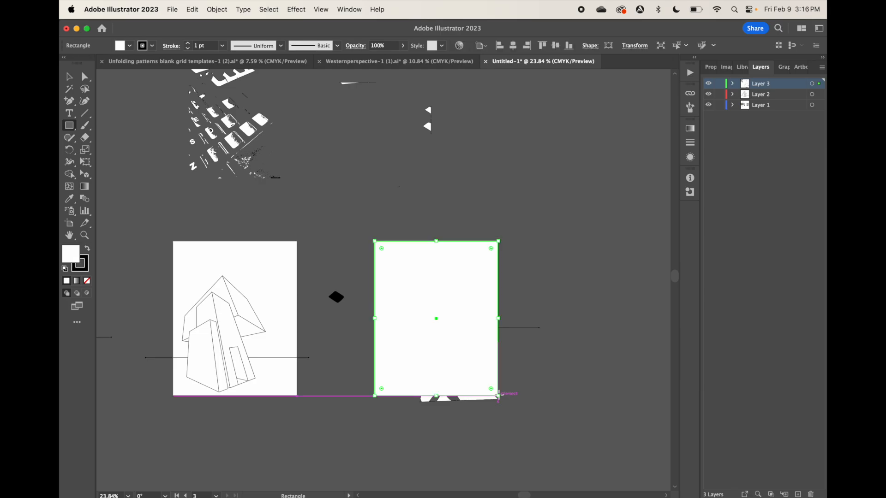
click(69, 77)
drag(356, 222, 533, 466)
click(217, 9)
click(217, 9)
mouse_move(235, 408)
click(344, 407)
click(378, 428)
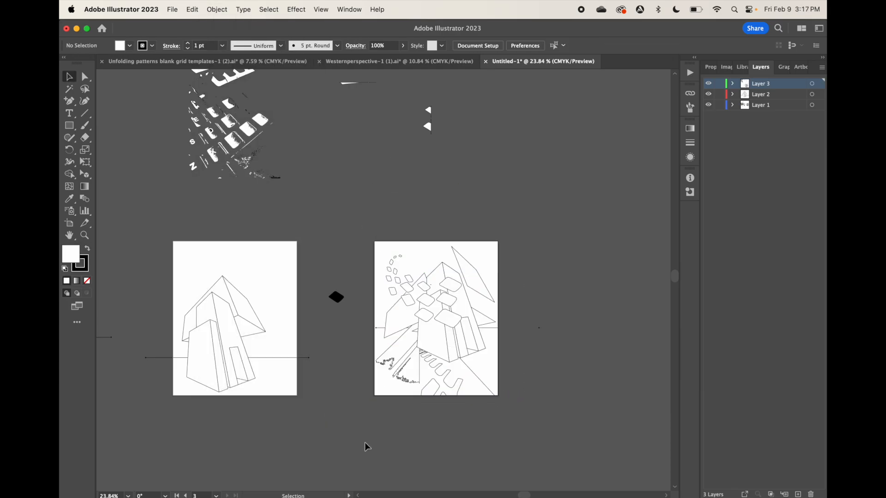
Add a thin traced sliver beside the arc of small keys on the third artboard, using white fill and black outline
scroll(364, 443, down, 3)
scroll(365, 443, left, 3)
scroll(365, 443, up, 3)
scroll(365, 443, right, 4)
drag(355, 433, 422, 331)
scroll(372, 328, up, 10)
click(130, 45)
key(d)
click(387, 331)
mouse_move(399, 327)
mouse_down()
mouse_move(322, 304)
mouse_move(328, 318)
mouse_up()
Place another narrow piece of the keyboard trace beside the key arc on the third artboard with white fill and black outline
scroll(359, 314, down, 5)
scroll(360, 314, left, 4)
drag(226, 199, 508, 387)
click(130, 46)
key(d)
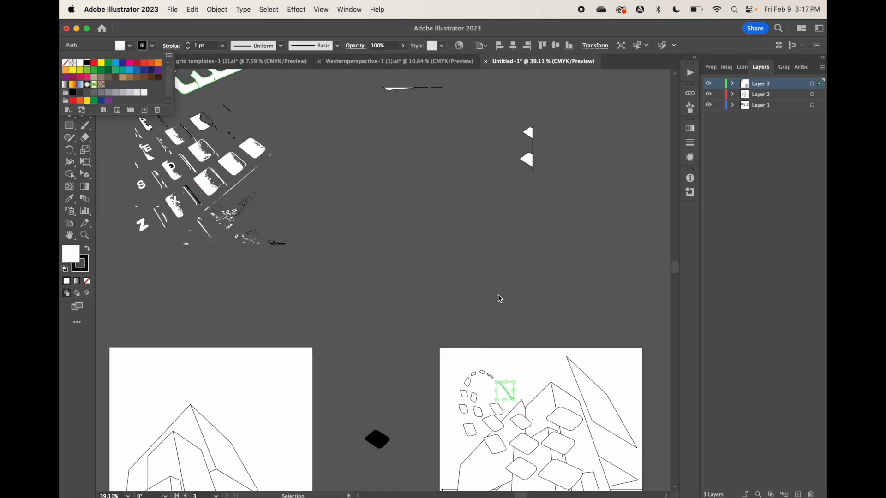
click(497, 295)
scroll(534, 364, down, 5)
Isolate the third artboard's clip group, reshape the toothed ground piece by moving its anchors, and exit isolation
double_click(475, 398)
key(a)
click(475, 398)
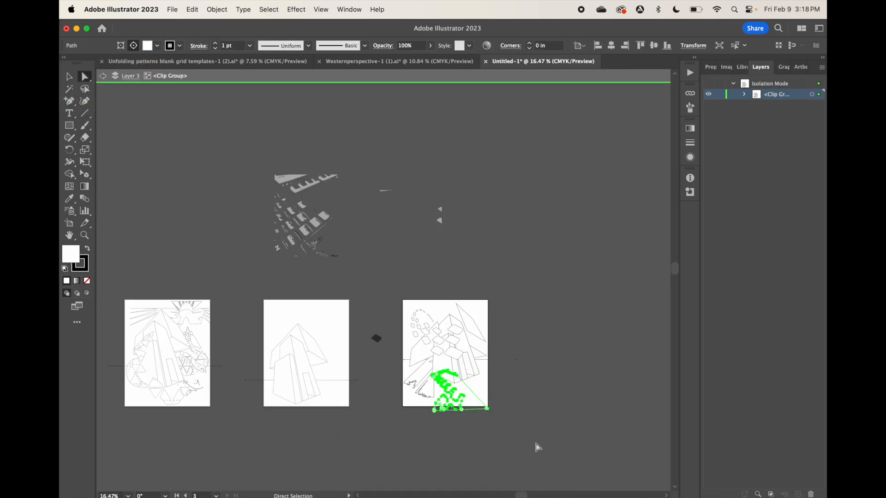
scroll(535, 443, up, 5)
drag(386, 337, 450, 329)
click(418, 291)
scroll(397, 295, down, 5)
double_click(571, 186)
scroll(572, 186, left, 5)
Place comb-shaped keyboard pieces on Layer 2 along the two lower roof sides of the second artboard's house
click(793, 96)
key(v)
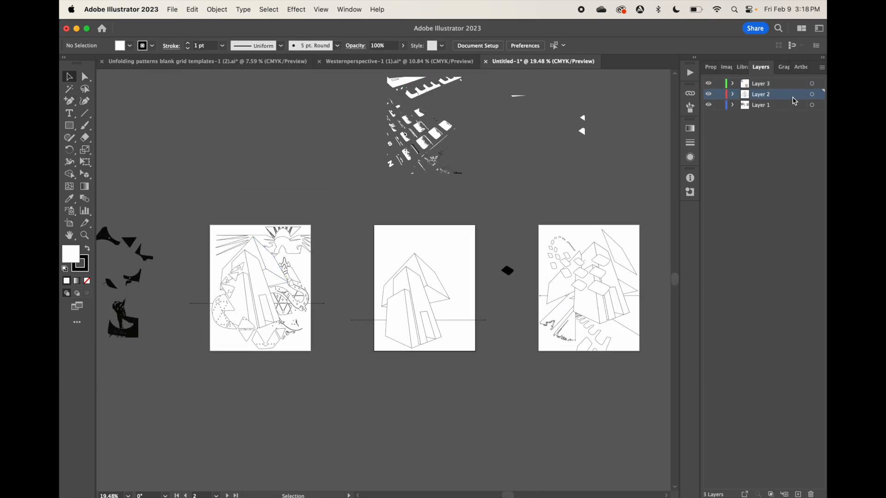
drag(295, 295, 454, 298)
click(507, 375)
scroll(443, 203, up, 4)
mouse_move(416, 343)
mouse_down()
mouse_move(386, 283)
mouse_move(378, 295)
mouse_up()
Copy the middle rows of traced keys into Layer 2 as white shapes with outlines, scaled over the second artboard's house
drag(427, 173, 363, 185)
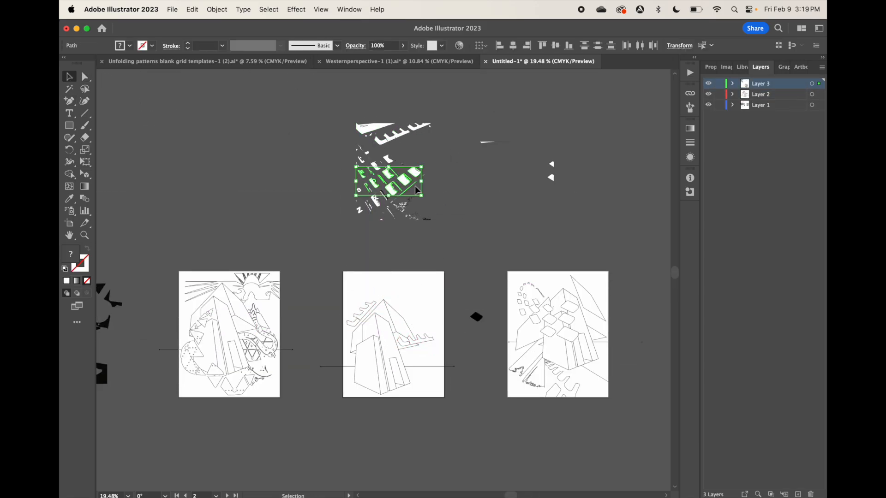
click(129, 45)
click(152, 46)
key(super+c)
click(760, 94)
key(super+v)
drag(384, 281, 352, 377)
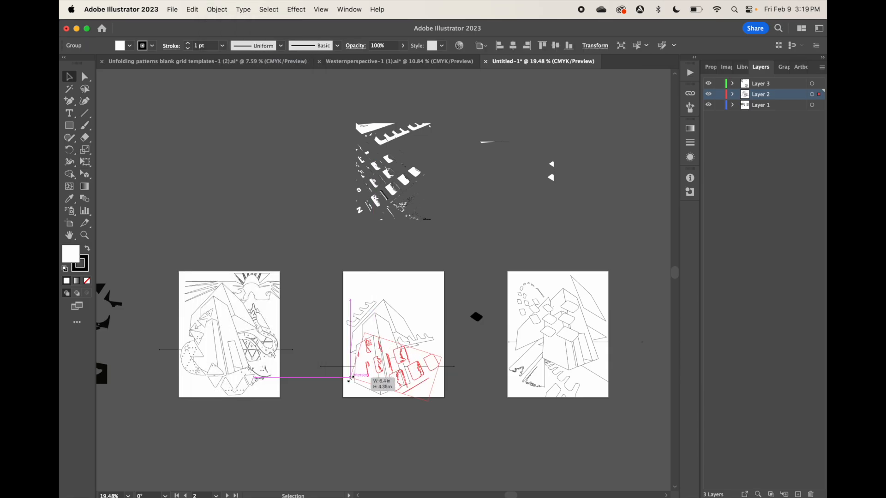
Isolate the pasted key group and rearrange its letter and key pieces over the house's left wall
scroll(379, 369, up, 5)
double_click(356, 392)
drag(373, 420, 383, 451)
drag(317, 414, 316, 406)
drag(320, 282, 333, 244)
drag(324, 318, 301, 316)
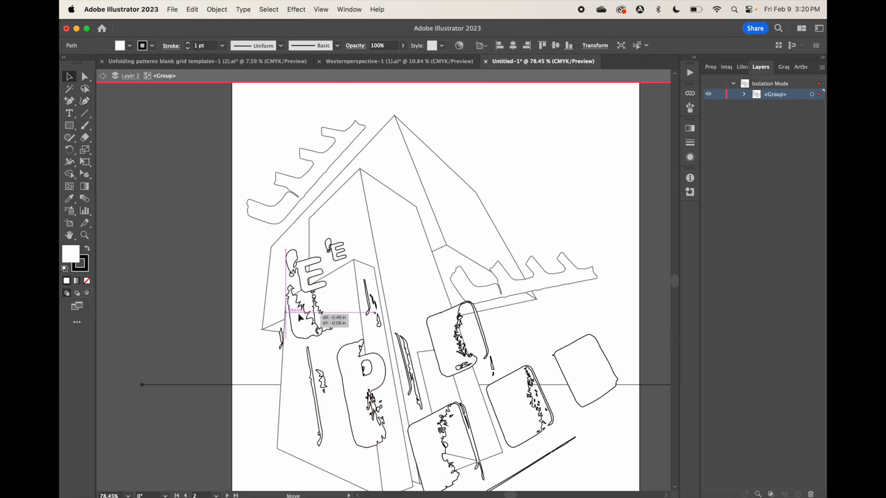
Move two of the rounded keys up and to the left onto the house's right-hand wall
mouse_move(342, 272)
mouse_down()
mouse_move(352, 247)
mouse_move(342, 232)
mouse_up()
drag(441, 337, 395, 276)
drag(443, 341, 422, 309)
double_click(512, 409)
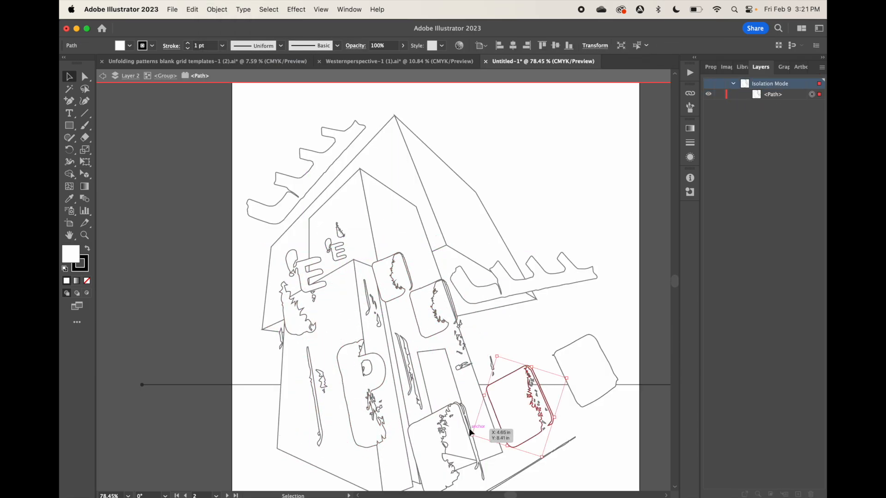
Repeat the thin key-edge slivers along the house's two right-hand roof slopes and exit isolation
key(Escape)
drag(494, 325, 386, 203)
mouse_move(387, 208)
mouse_down()
mouse_move(408, 220)
mouse_move(441, 175)
mouse_move(474, 208)
mouse_up()
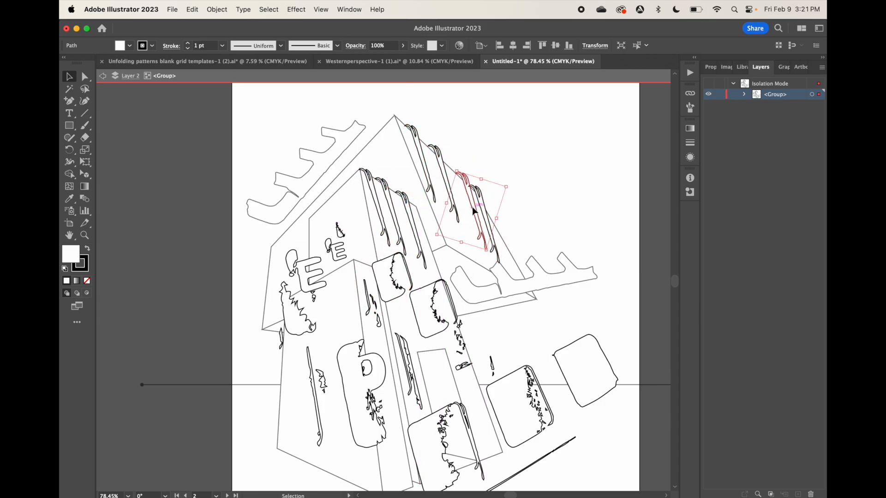
click(533, 181)
scroll(532, 181, down, 5)
double_click(533, 182)
scroll(533, 181, left, 10)
Paste a group of jagged traced shapes into Layer 2, then resize and rotate it above the second artboard's house
click(129, 45)
scroll(532, 235, right, 10)
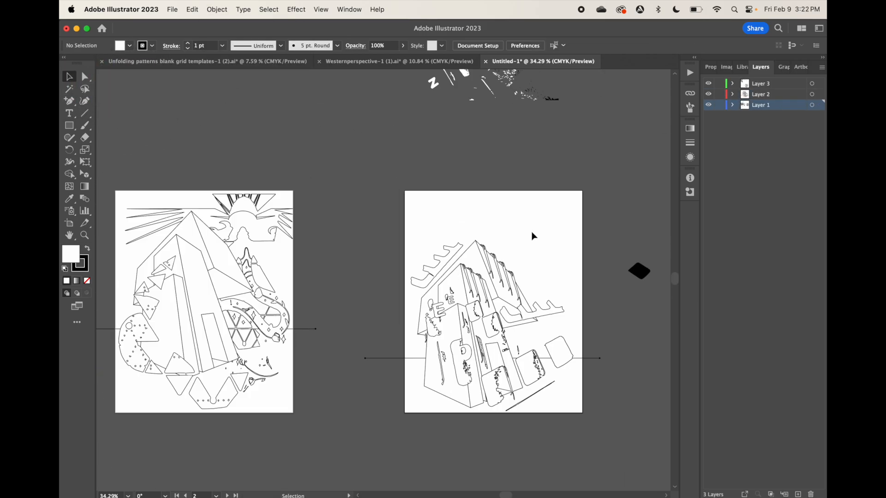
click(761, 94)
key(super+v)
drag(556, 265, 629, 292)
drag(420, 197, 445, 157)
Adjust the jagged shape group so it arcs over the house's roof, and exit its isolation
drag(628, 307, 436, 203)
right_click(493, 225)
click(510, 157)
click(553, 240)
drag(552, 281, 549, 268)
double_click(549, 265)
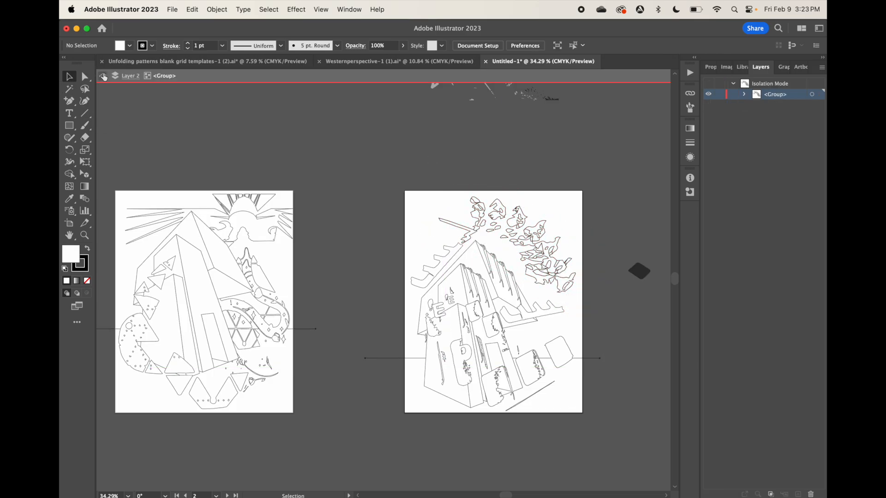
click(103, 77)
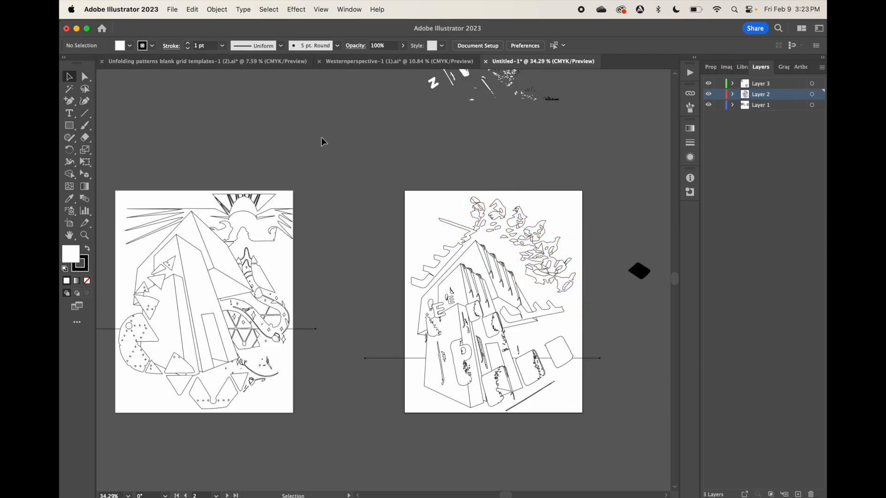
Delete the stray black diamond between the artboards and the leftover keyboard trace pieces above them
scroll(322, 138, down, 5)
scroll(321, 137, up, 2)
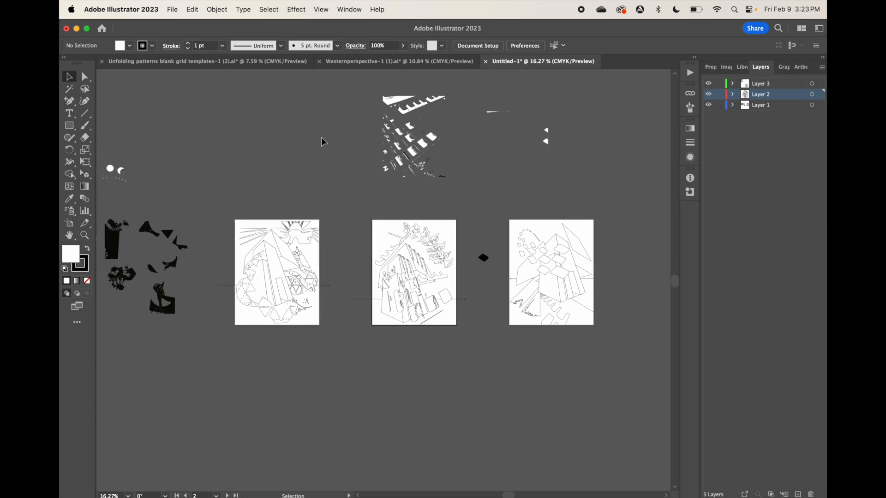
click(483, 258)
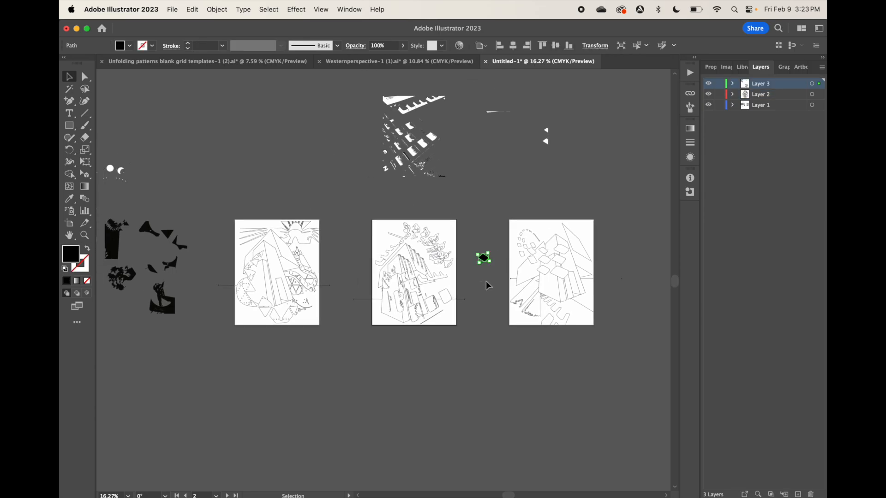
key(Delete)
scroll(451, 255, down, 2)
scroll(431, 221, up, 1)
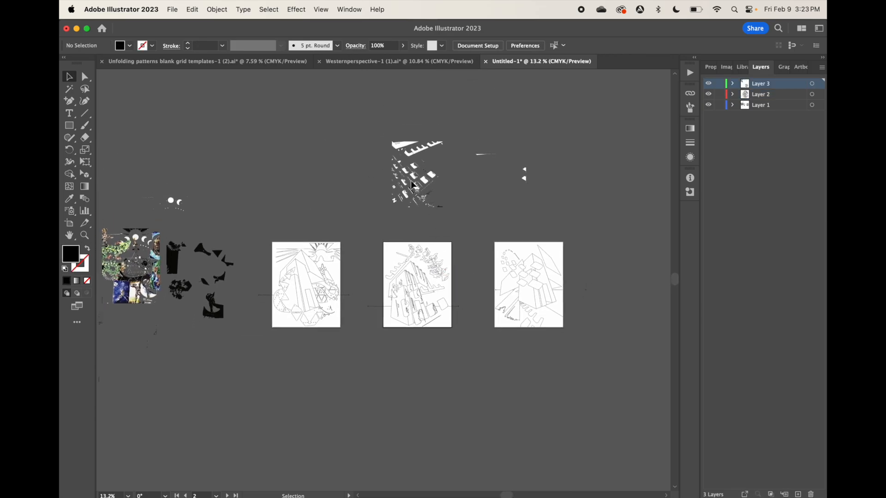
drag(567, 230, 564, 224)
key(Delete)
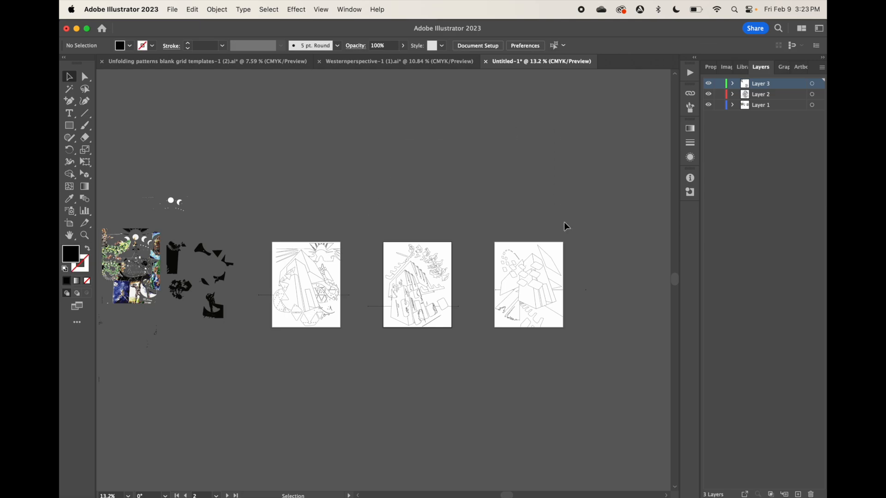
Delete the source collage and the leftover traced shapes beside the first artboard
scroll(123, 163, left, 3)
scroll(123, 164, down, 1)
scroll(119, 165, left, 2)
scroll(119, 162, down, 1)
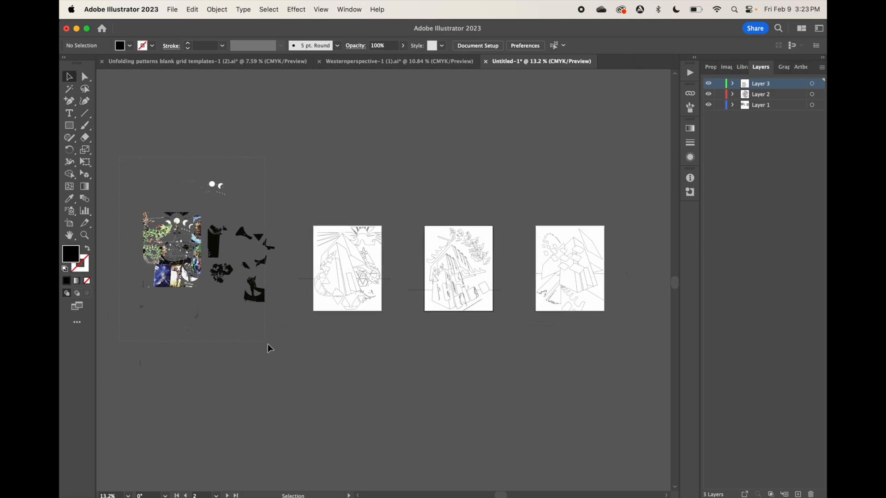
drag(268, 345, 273, 349)
key(Delete)
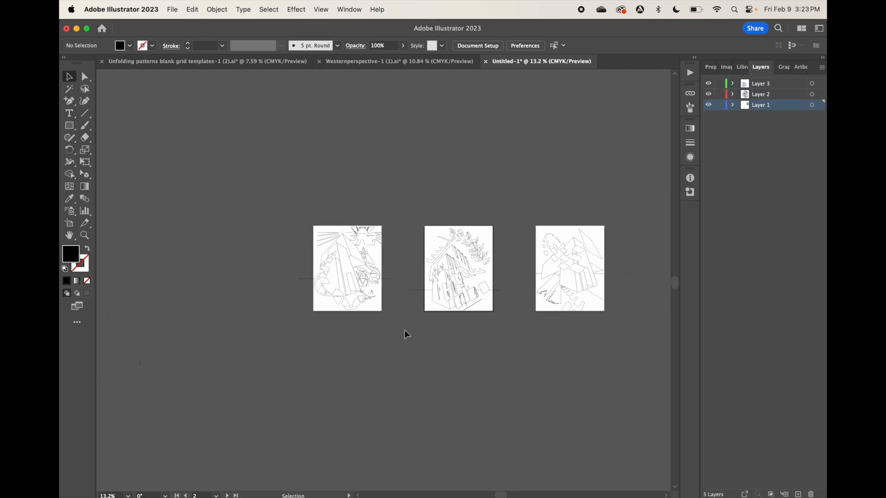
scroll(405, 330, right, 3)
scroll(404, 330, down, 1)
scroll(405, 329, up, 1)
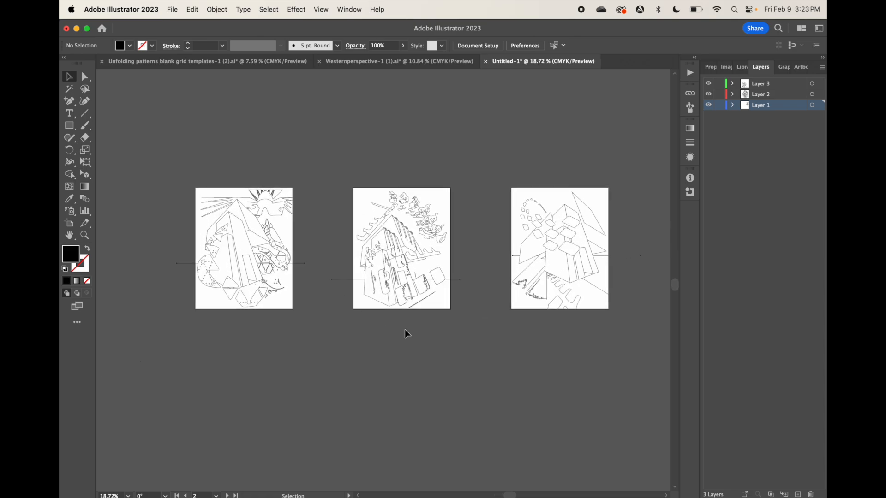